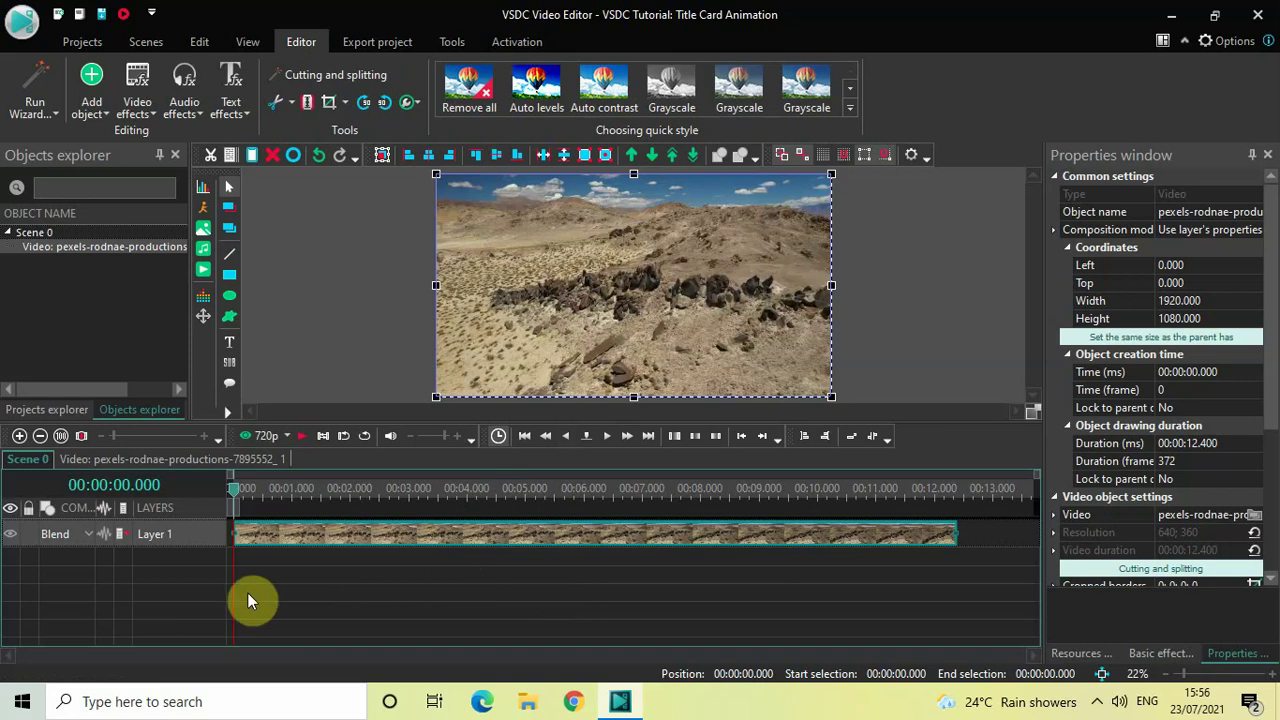
Hide the desert video's layer so only the black scene background shows.
{"action": "left_click", "coordinate": [10, 536]}
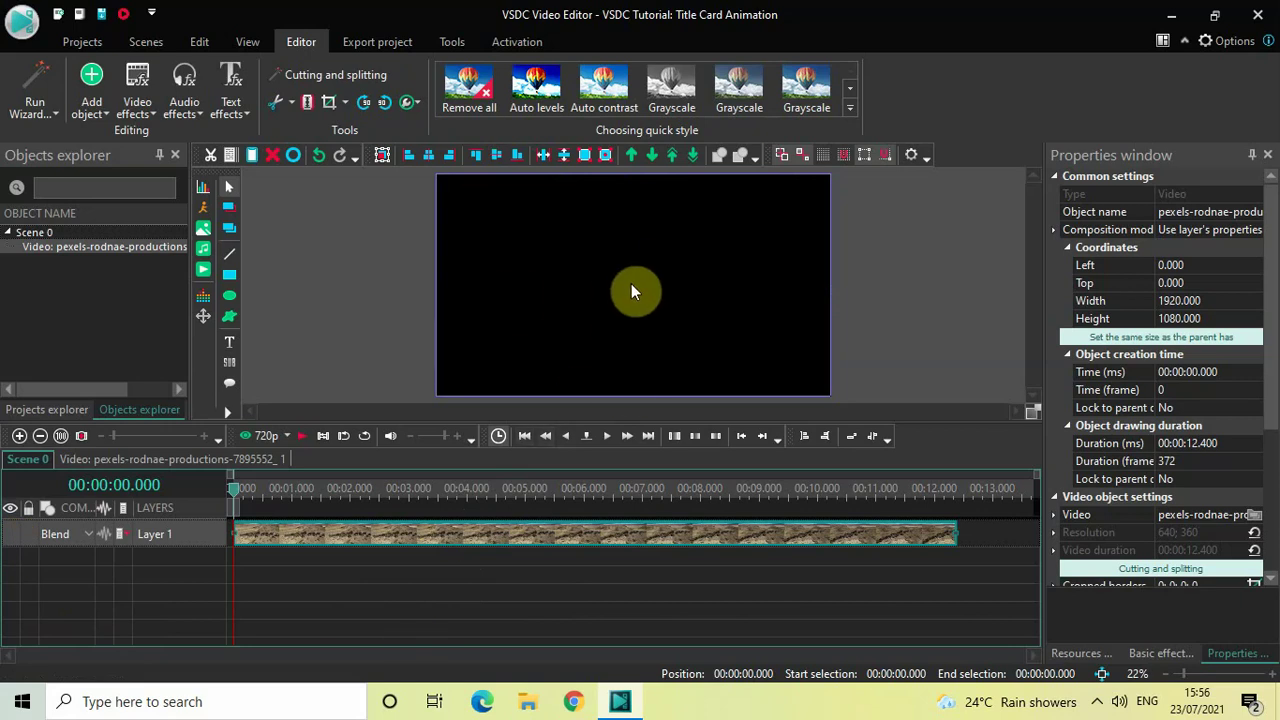
{"action": "left_click", "coordinate": [550, 597]}
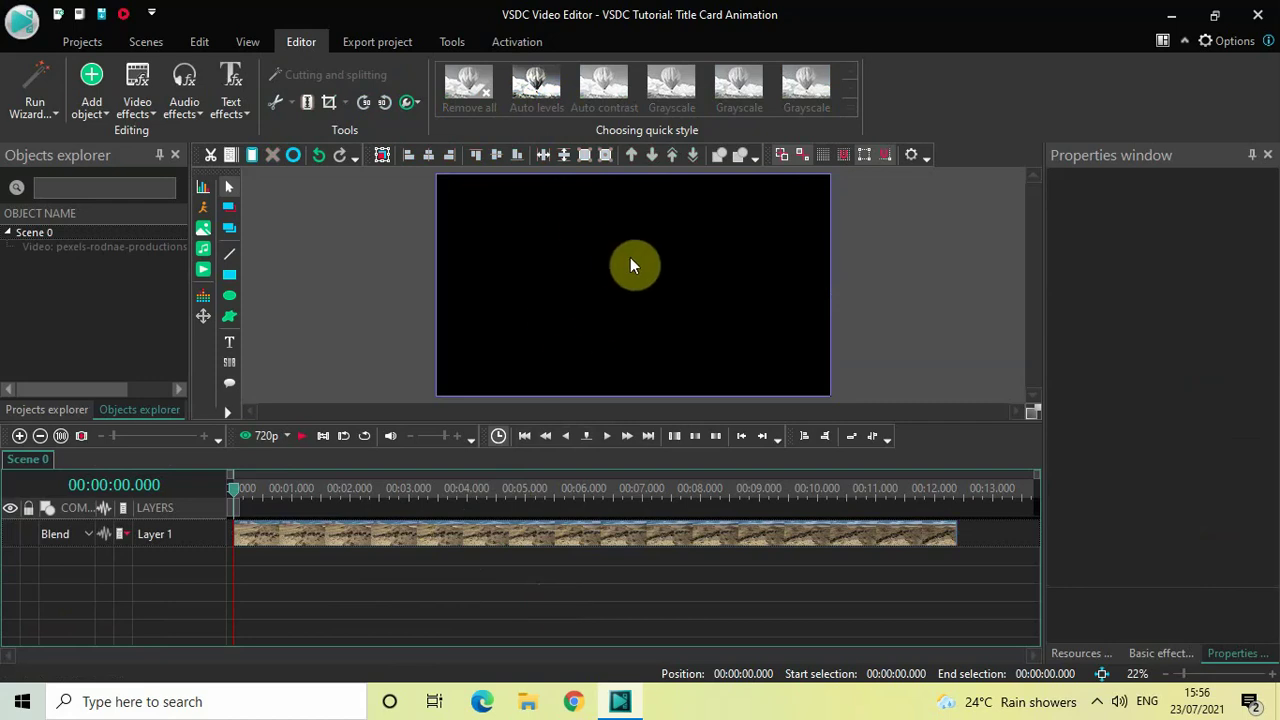
Add a text object from the cursor position, about 1804 by 181 px across the scene's upper middle, reading ATLANTIS.
{"action": "left_click", "coordinate": [96, 95]}
{"action": "mouse_move", "coordinate": [149, 284]}
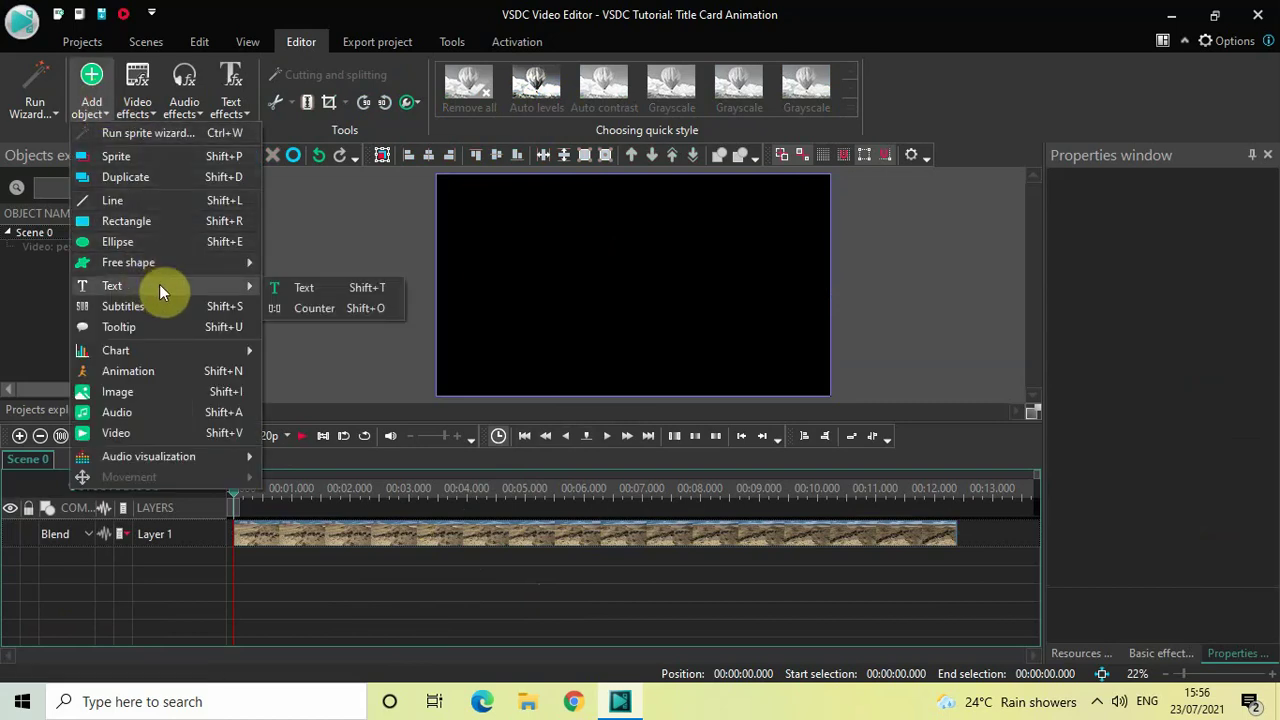
{"action": "left_click", "coordinate": [312, 287]}
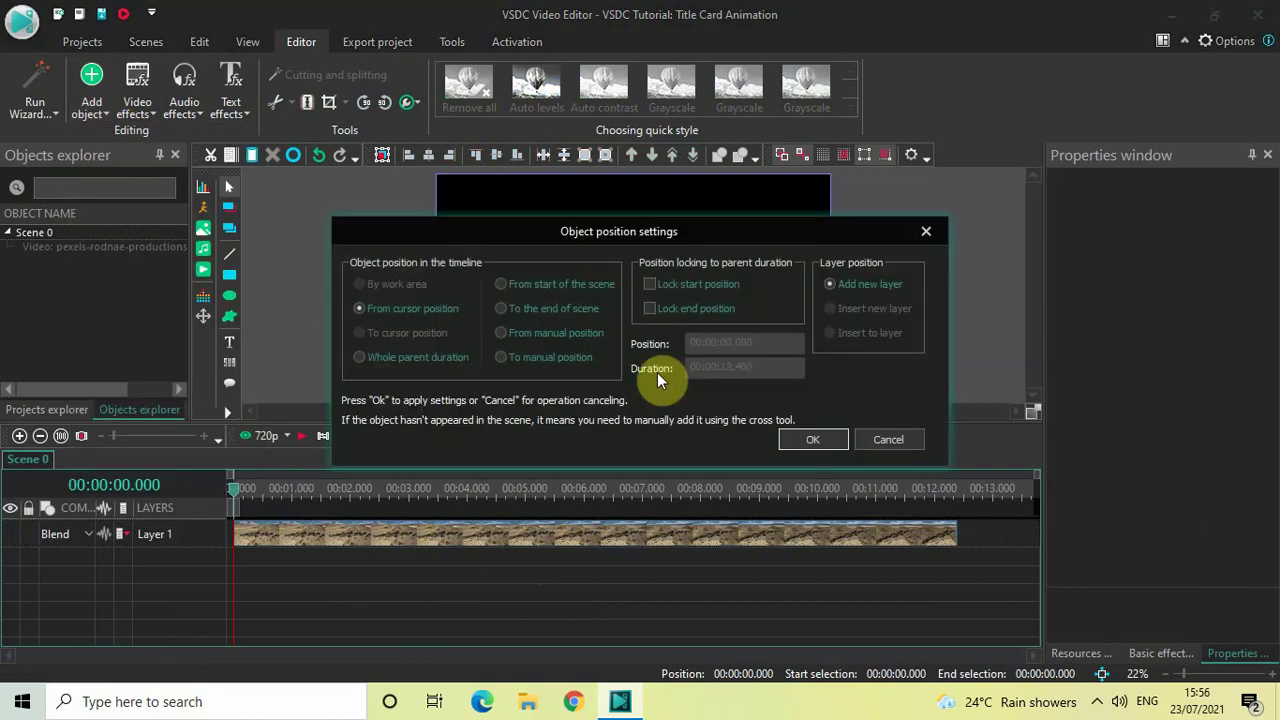
{"action": "left_click", "coordinate": [812, 441]}
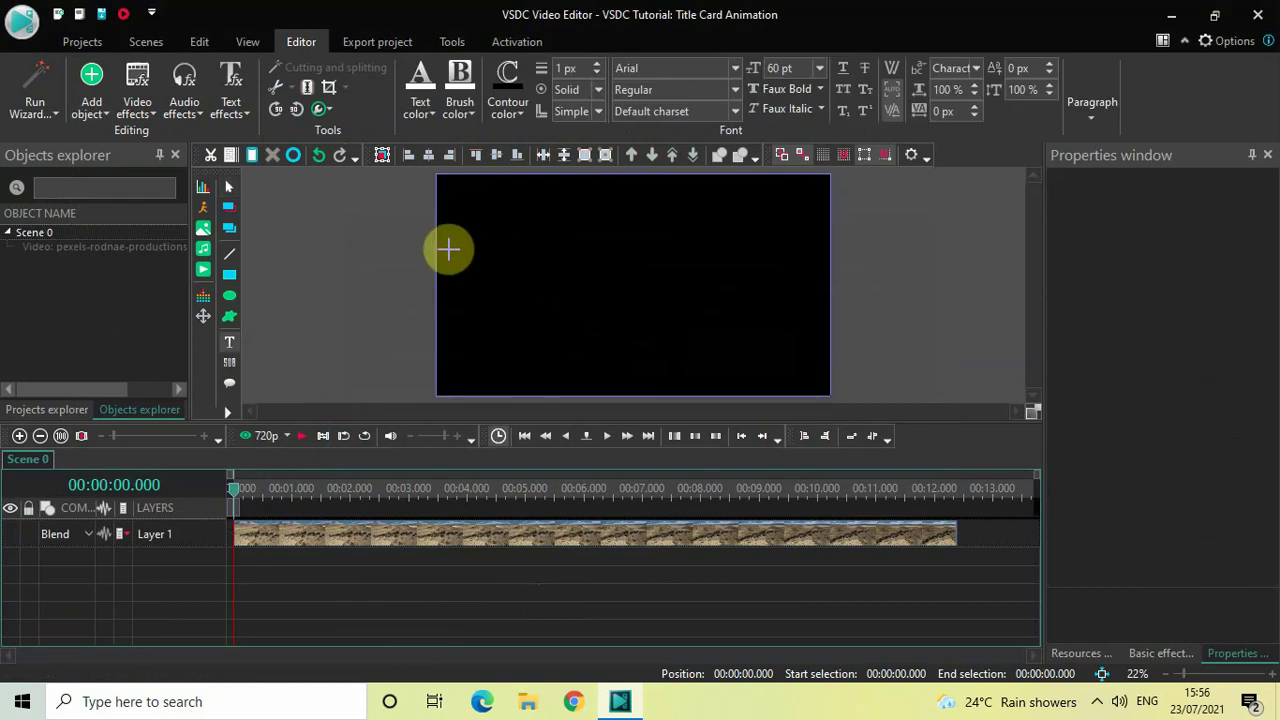
{"action": "left_click_drag", "start_coordinate": [448, 247], "coordinate": [821, 284]}
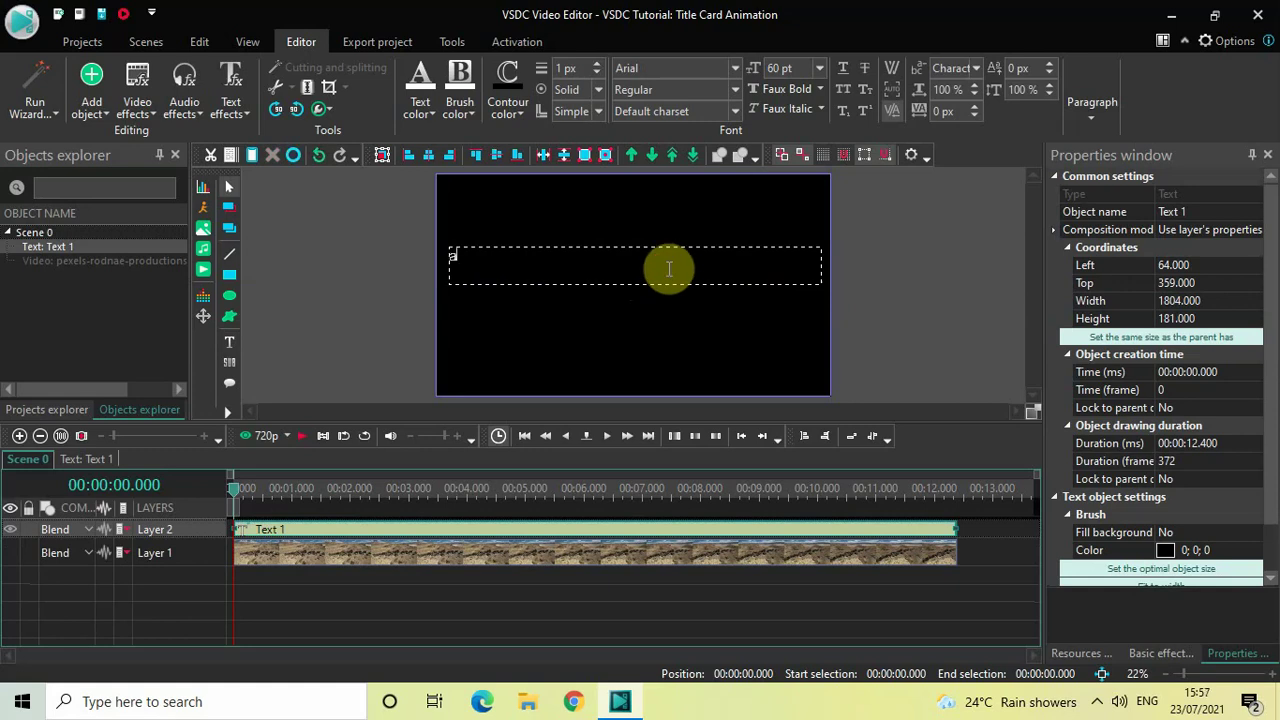
{"action": "key", "text": "Caps_Lock"}
{"action": "type", "text": "ATLANTIS"}
Center the ATLANTIS text horizontally and vertically within its text box.
{"action": "key", "text": "ctrl+a"}
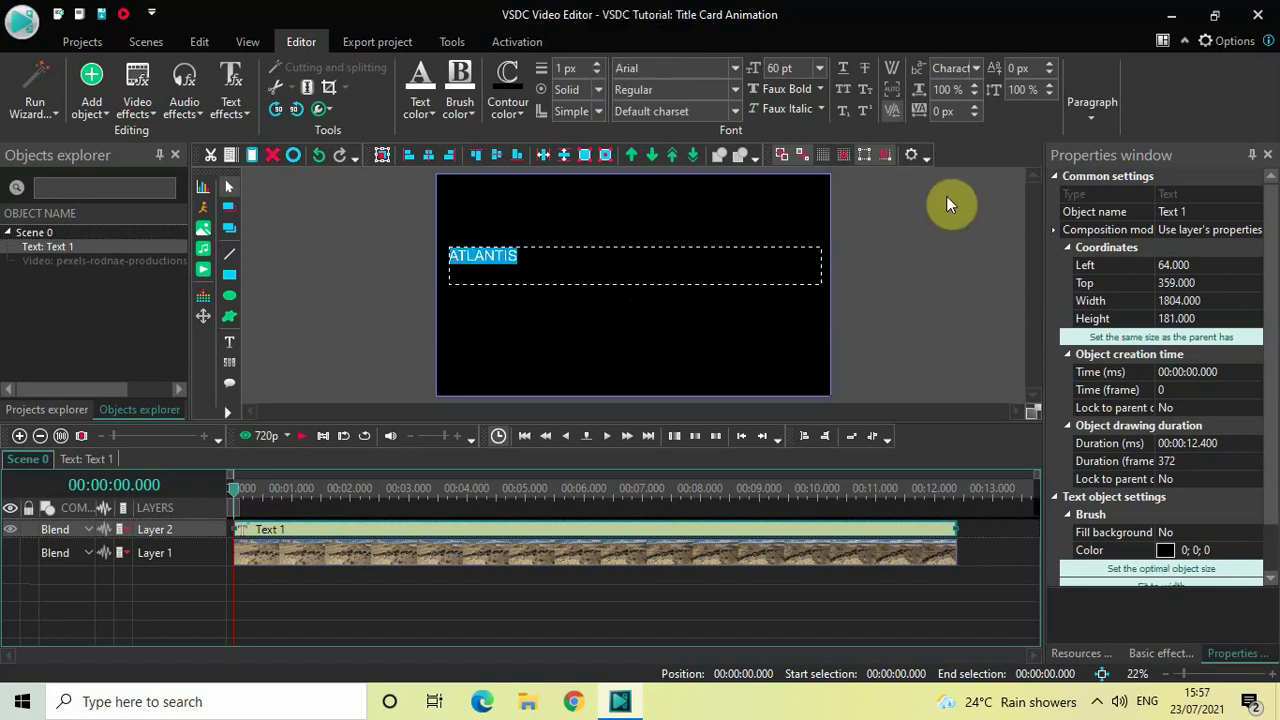
{"action": "left_click", "coordinate": [1078, 119]}
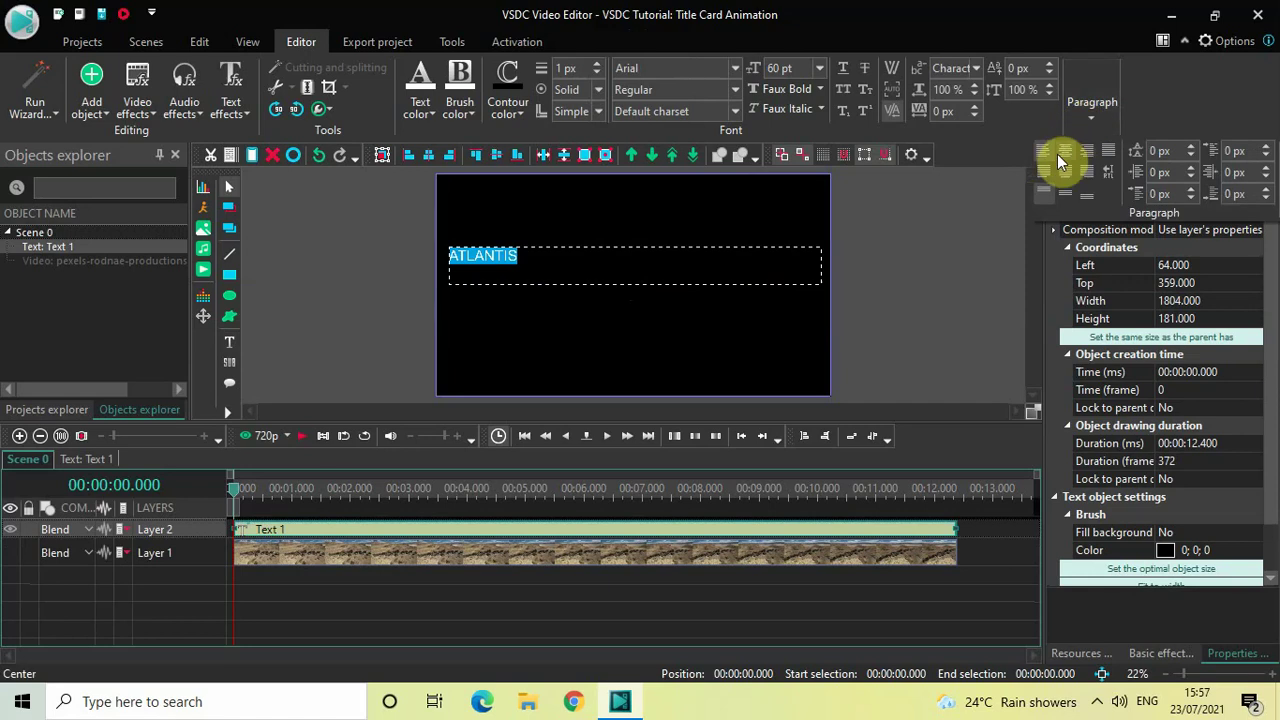
{"action": "left_click", "coordinate": [1058, 156]}
{"action": "left_click", "coordinate": [1089, 106]}
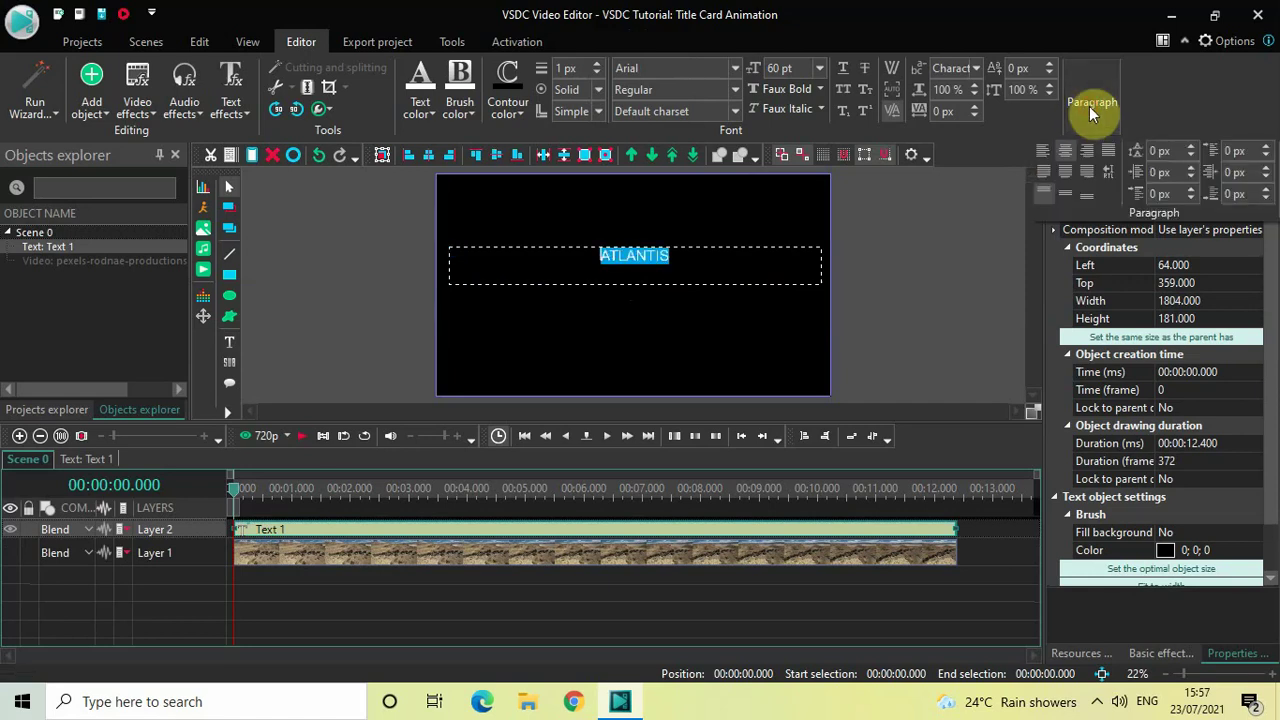
{"action": "left_click", "coordinate": [1069, 196]}
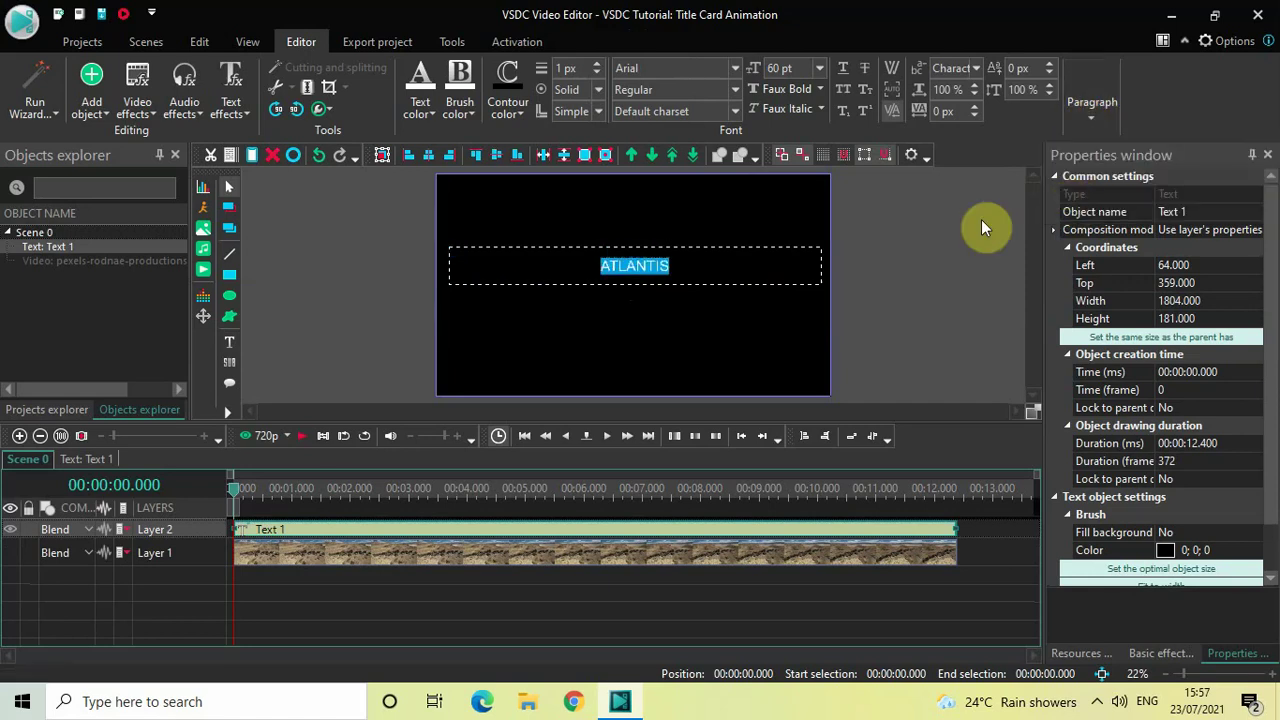
Set the ATLANTIS text's font to Montserrat Black and its size to 140 pt.
{"action": "left_click", "coordinate": [686, 70]}
{"action": "type", "text": "Montserrat Black"}
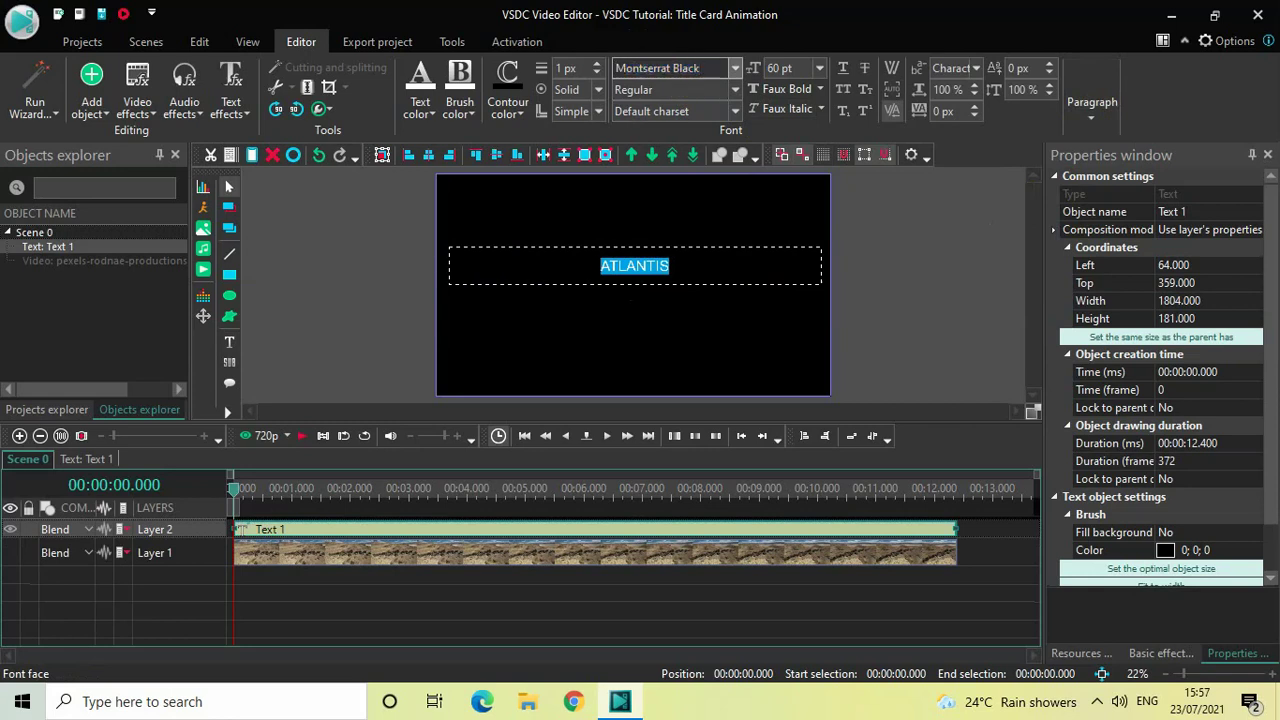
{"action": "key", "text": "Return"}
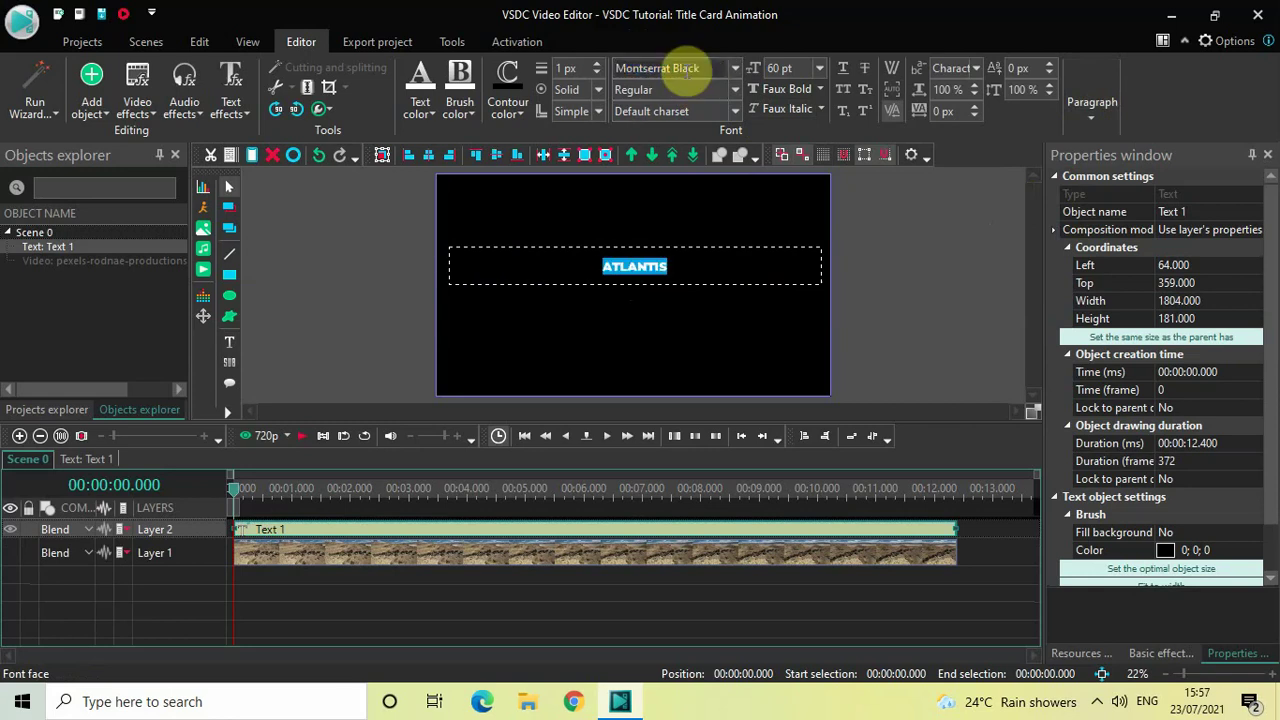
{"action": "left_click", "coordinate": [795, 67]}
{"action": "key", "text": "BackSpace"}
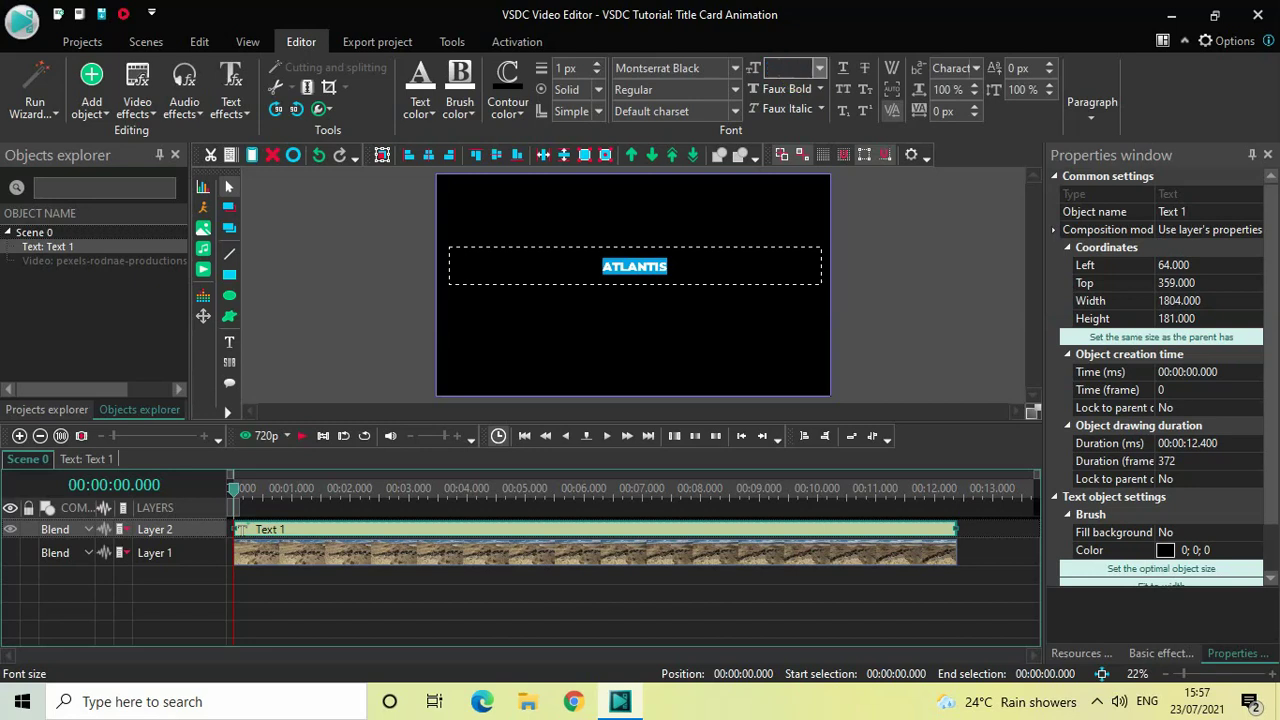
{"action": "type", "text": "140"}
{"action": "key", "text": "Return"}
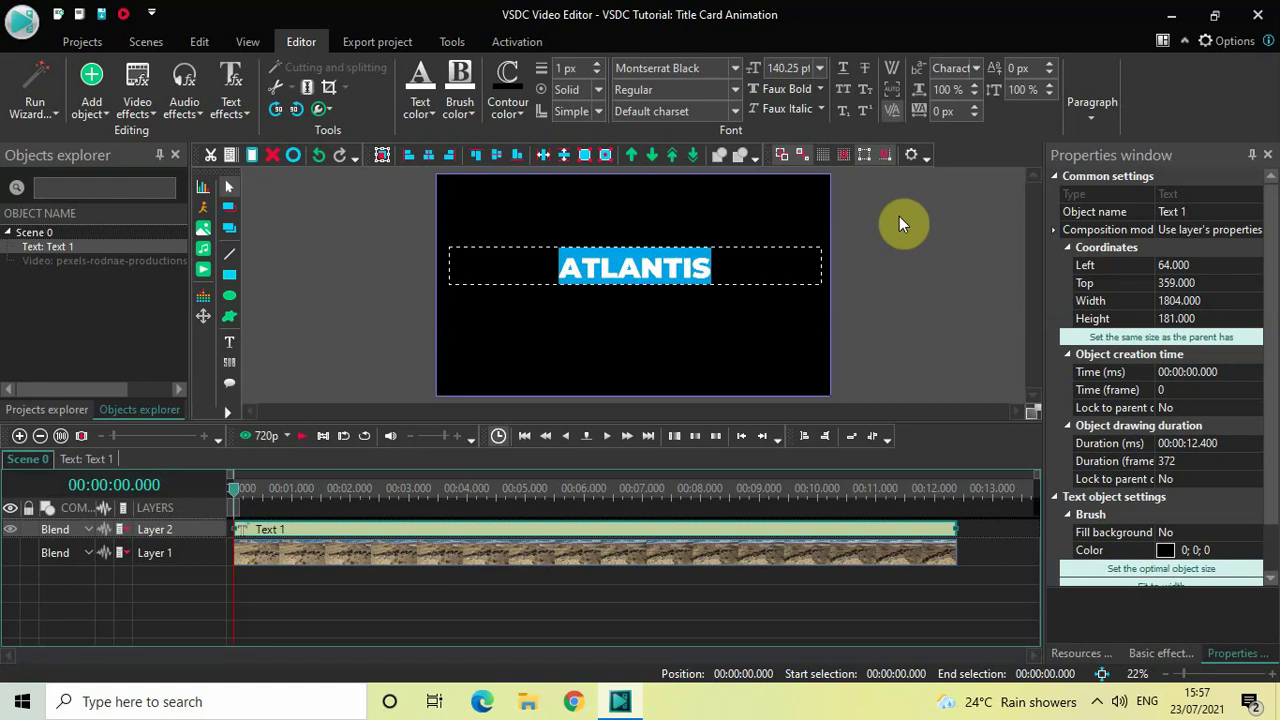
Color the ATLANTIS text with a yellow from the Civic colors theme.
{"action": "left_click", "coordinate": [421, 110]}
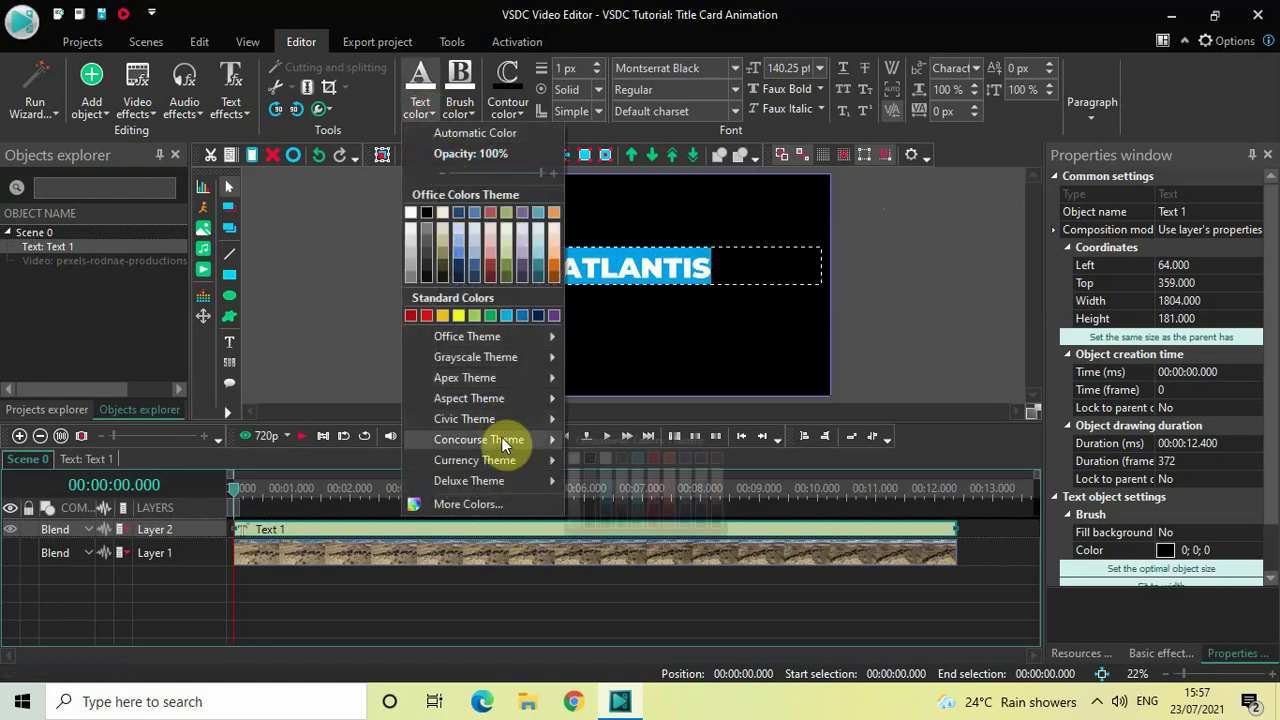
{"action": "mouse_move", "coordinate": [501, 428]}
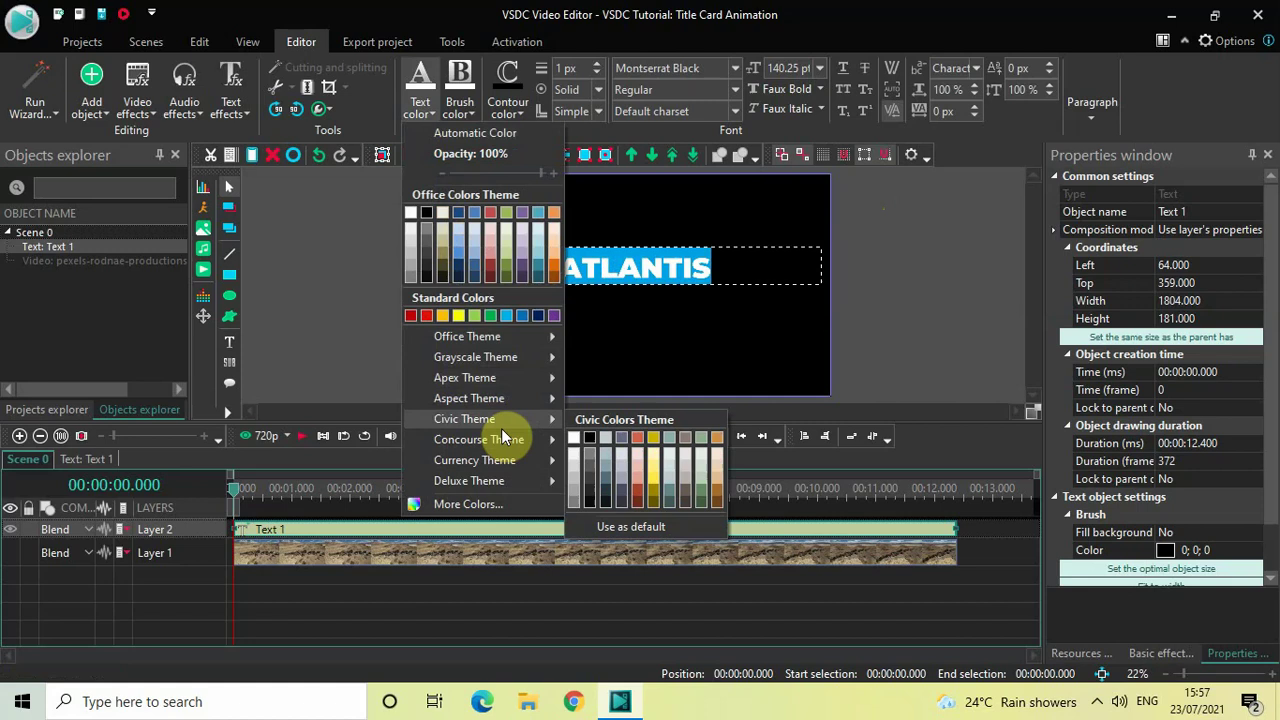
{"action": "left_click", "coordinate": [651, 479]}
{"action": "left_click", "coordinate": [971, 283]}
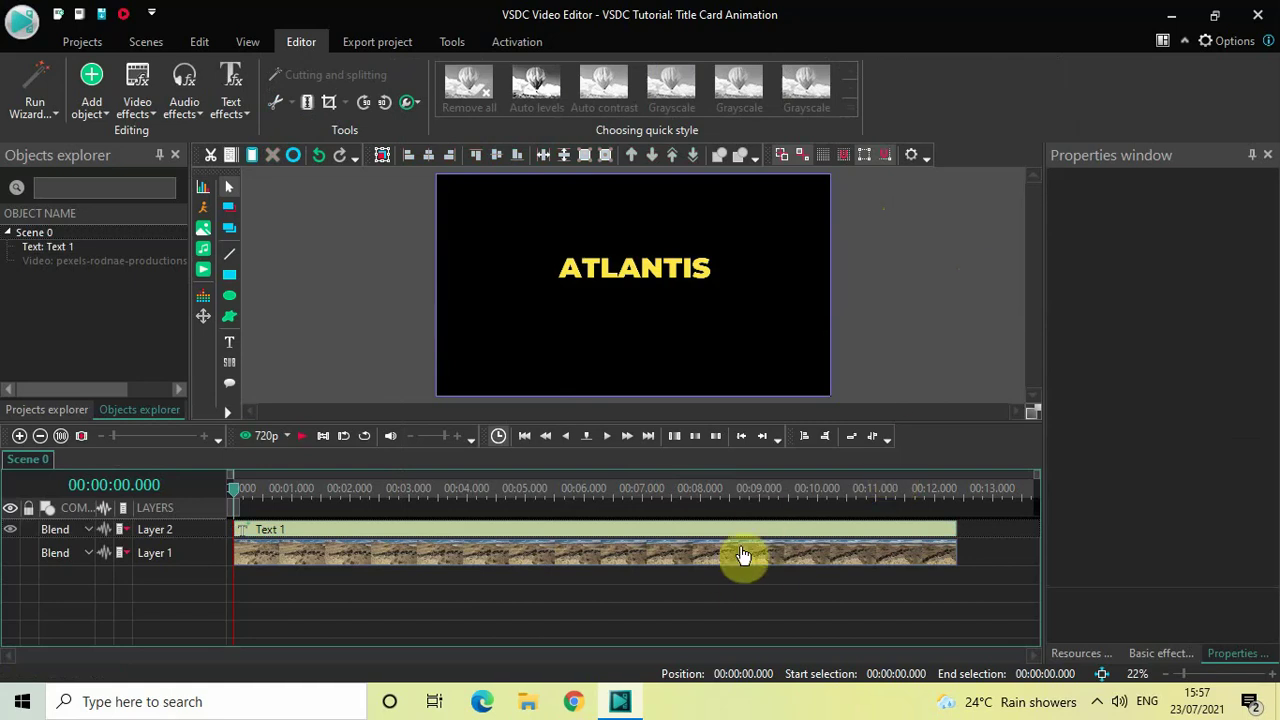
Set the ATLANTIS text object's drawing duration to 00:00:04.000.
{"action": "left_click", "coordinate": [762, 535]}
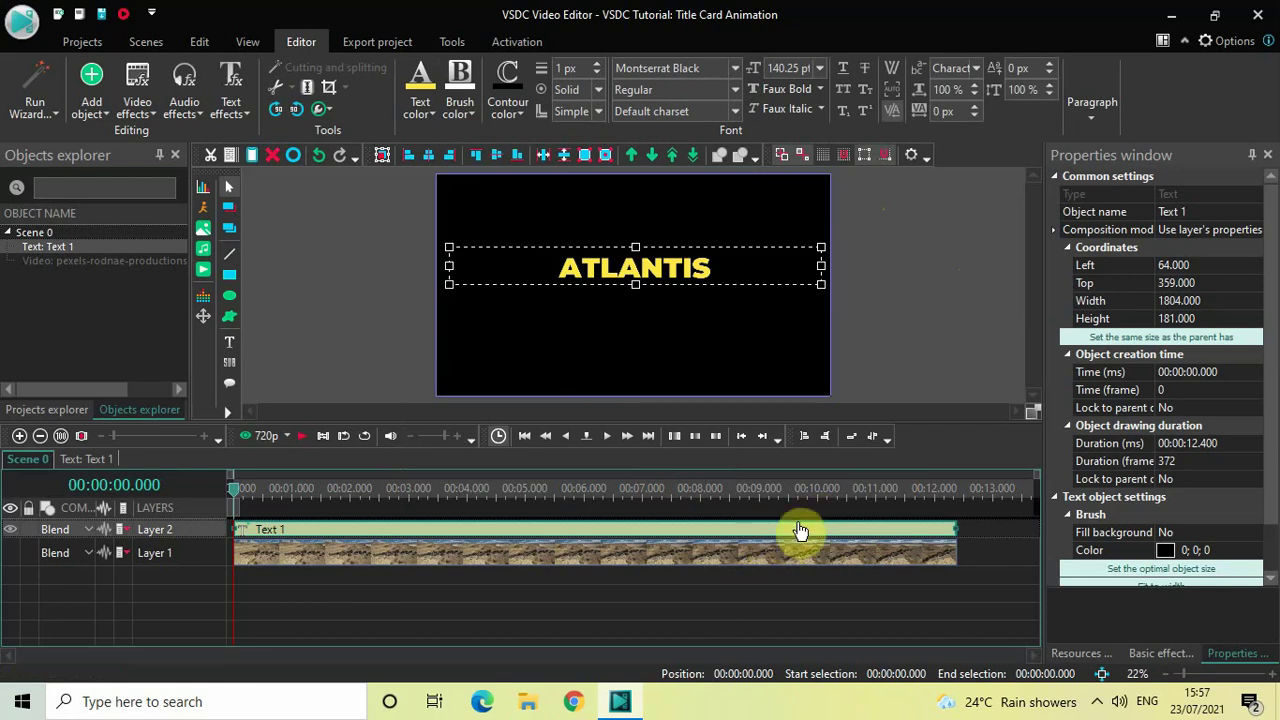
{"action": "left_click", "coordinate": [1225, 444]}
{"action": "key", "text": "BackSpace"}
{"action": "key", "text": "BackSpace"}
{"action": "key", "text": "BackSpace"}
{"action": "key", "text": "BackSpace"}
{"action": "key", "text": "BackSpace"}
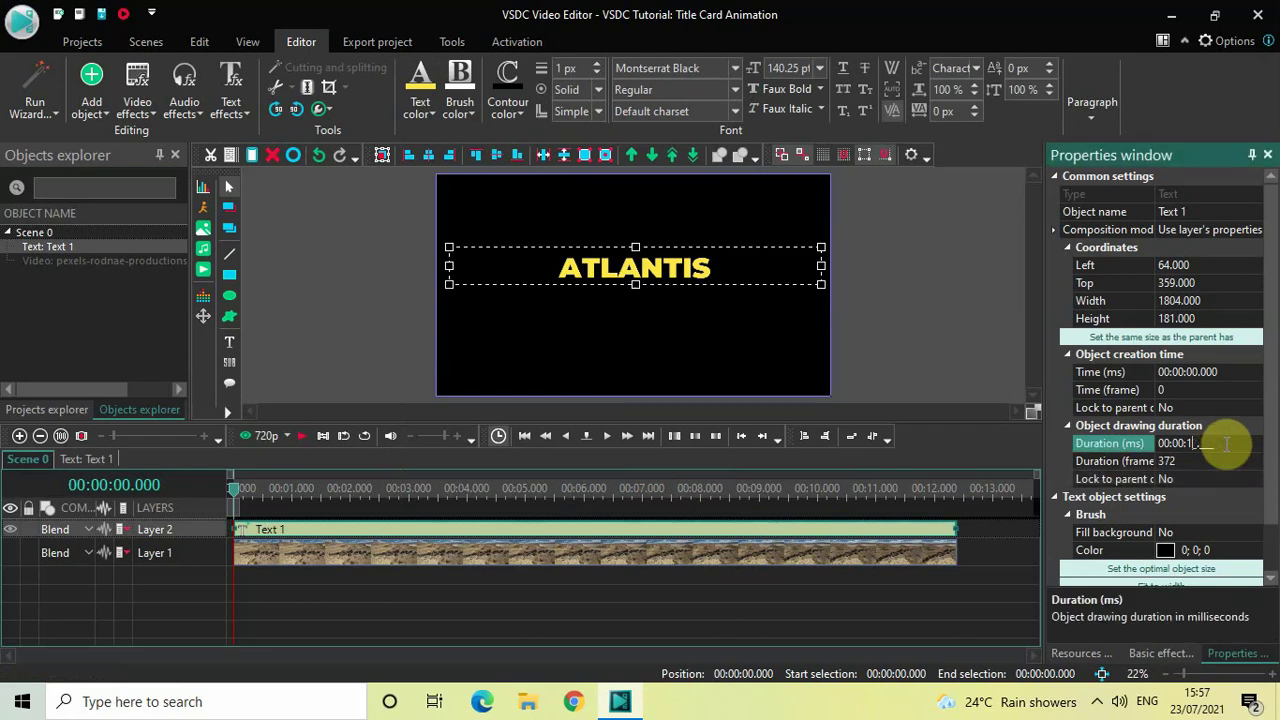
{"action": "key", "text": "BackSpace"}
{"action": "type", "text": "04.000"}
{"action": "key", "text": "Return"}
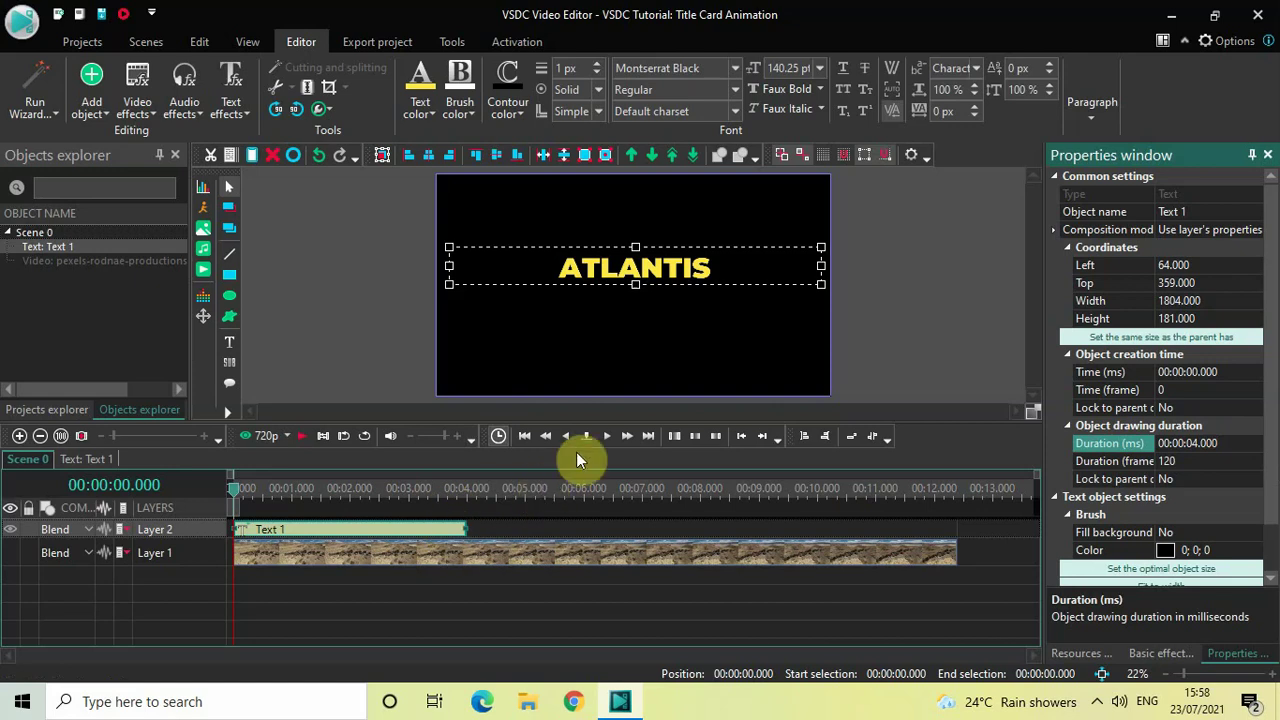
Stretch the ATLANTIS text box on both sides to the full 1920 px scene width.
{"action": "left_click", "coordinate": [822, 265]}
{"action": "left_click_drag", "start_coordinate": [822, 265], "coordinate": [831, 265]}
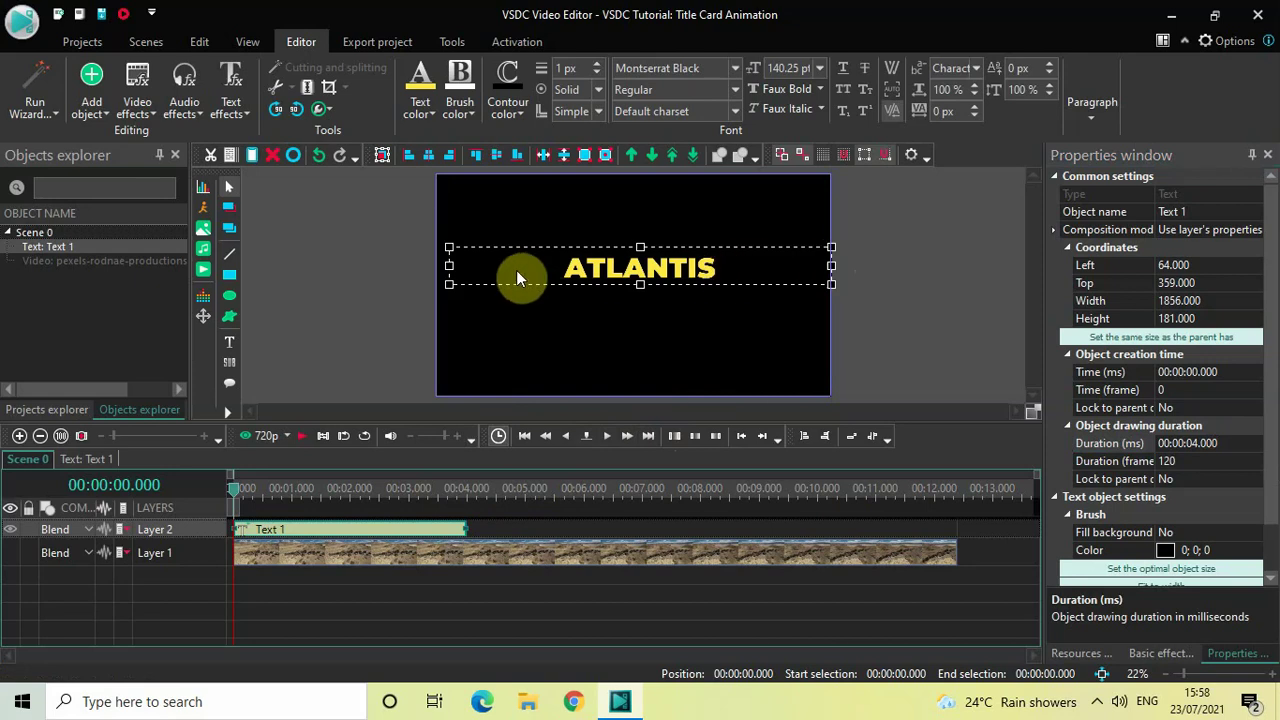
{"action": "left_click_drag", "start_coordinate": [450, 266], "coordinate": [436, 265]}
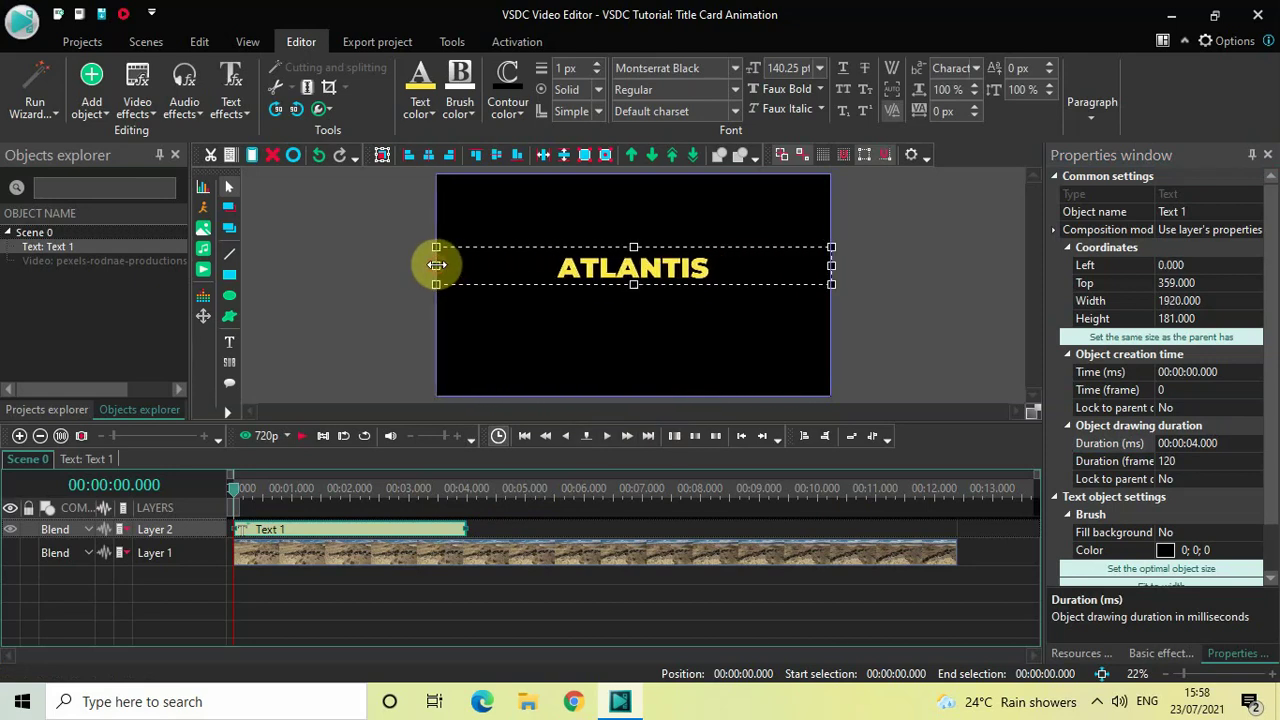
{"action": "left_click", "coordinate": [860, 283]}
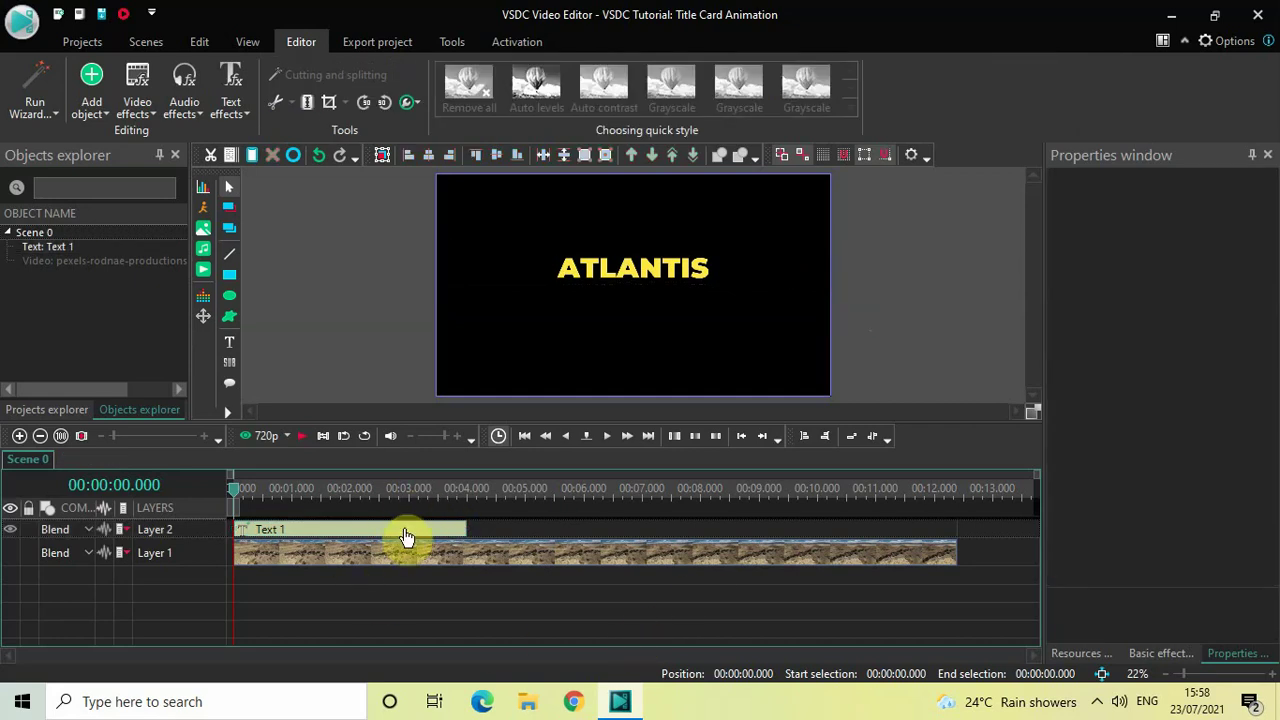
Duplicate the ATLANTIS text object and place the copy directly below the original, at a top coordinate of about 518.
{"action": "left_click", "coordinate": [396, 534]}
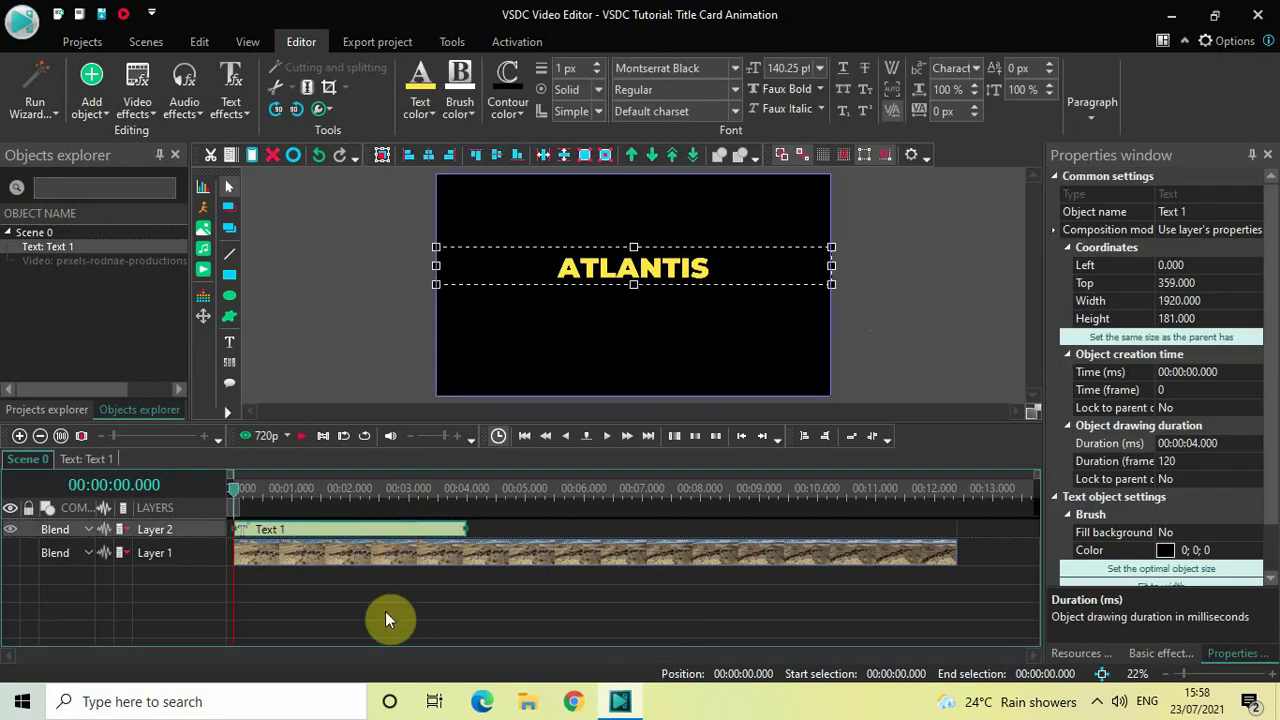
{"action": "key", "text": "ctrl+v"}
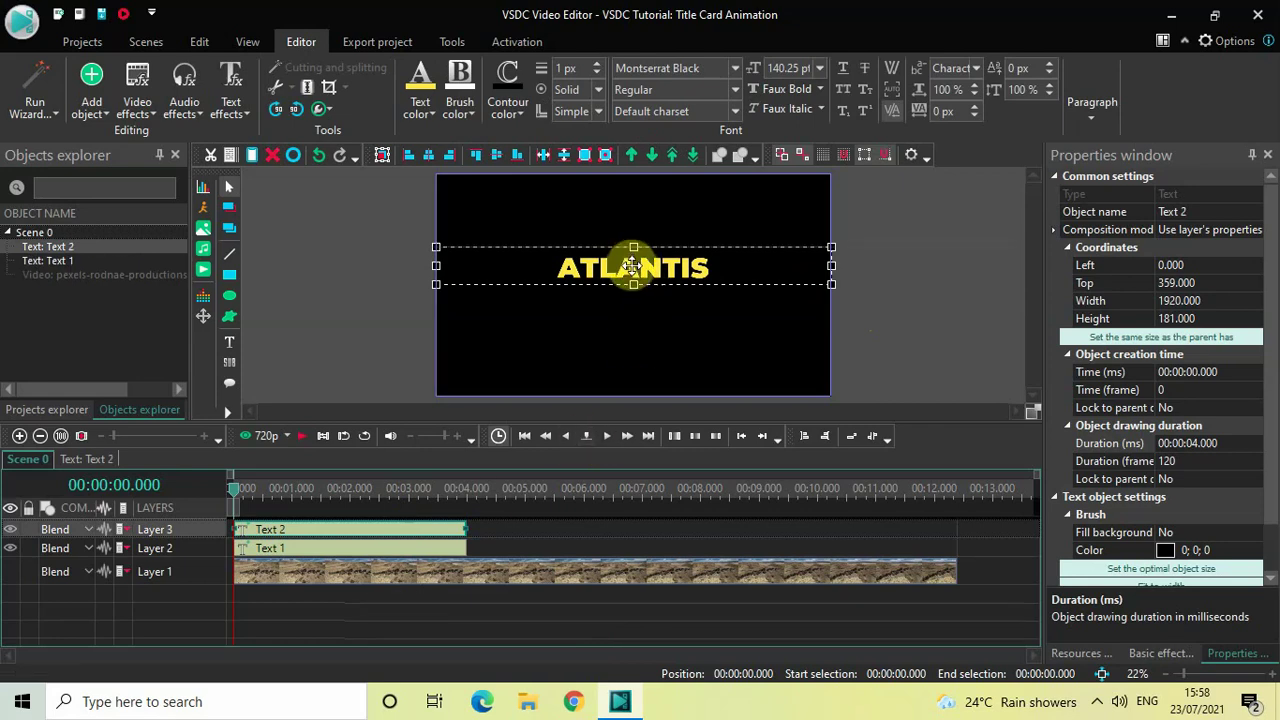
{"action": "left_click_drag", "start_coordinate": [633, 270], "coordinate": [633, 296]}
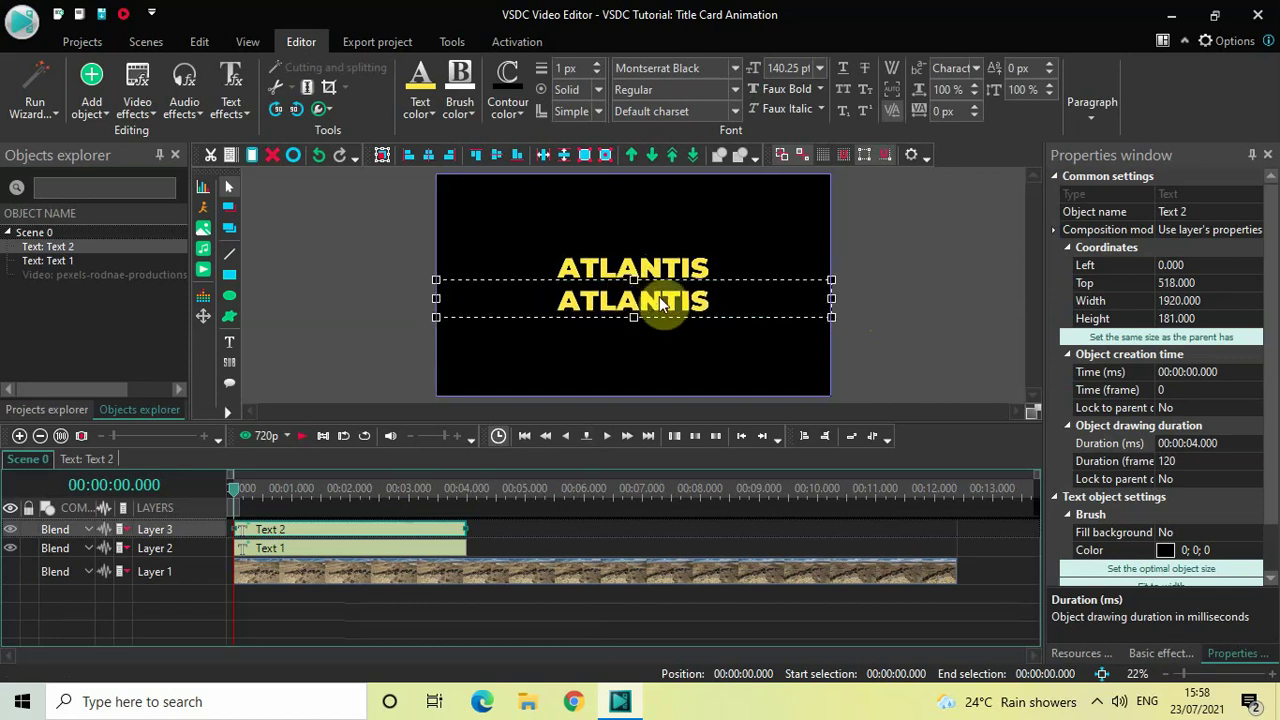
Replace the lower copy's text with THE LOST CITY and select the whole line.
{"action": "double_click", "coordinate": [720, 299]}
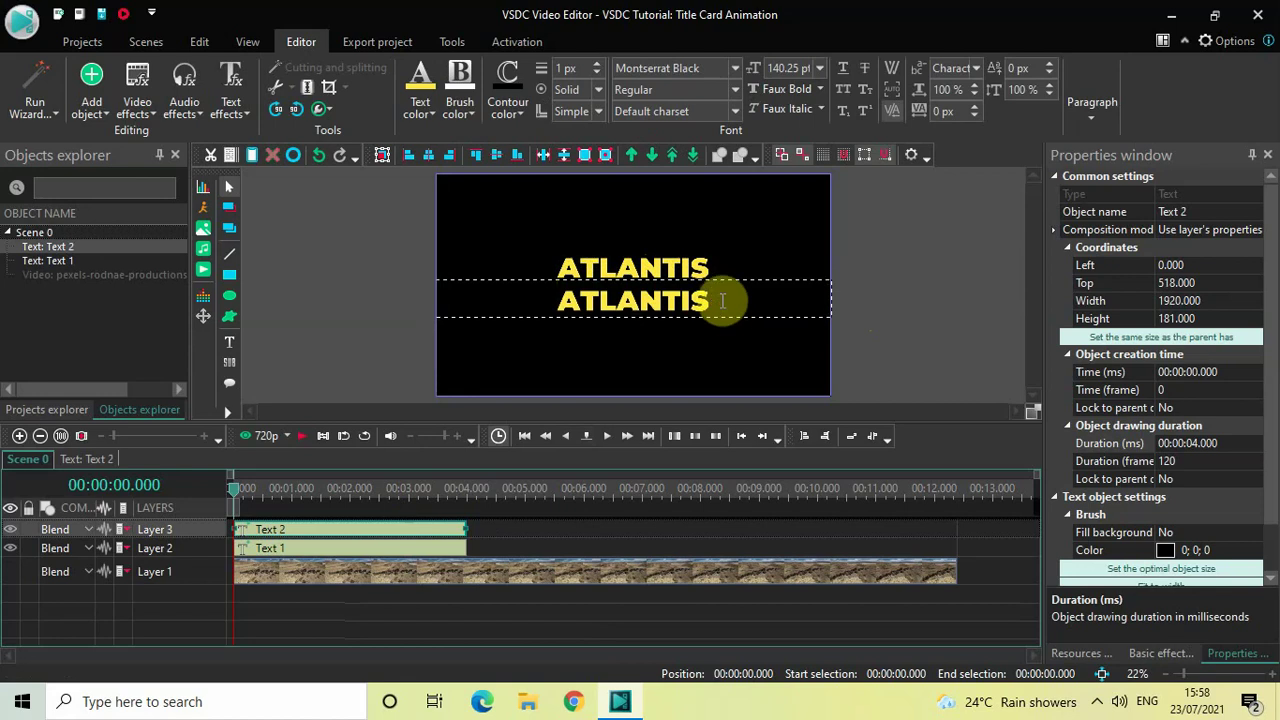
{"action": "key", "text": "BackSpace"}
{"action": "key", "text": "BackSpace"}
{"action": "key", "text": "BackSpace"}
{"action": "key", "text": "BackSpace"}
{"action": "key", "text": "BackSpace"}
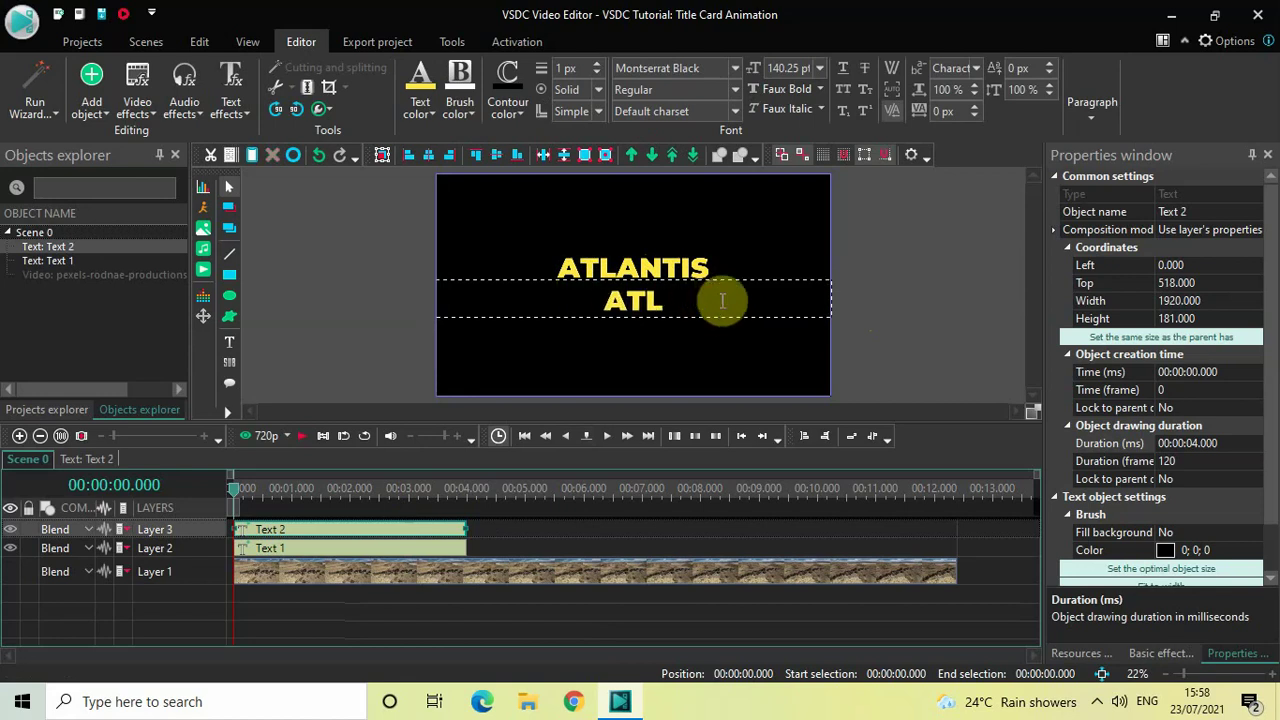
{"action": "key", "text": "BackSpace"}
{"action": "key", "text": "BackSpace"}
{"action": "key", "text": "BackSpace"}
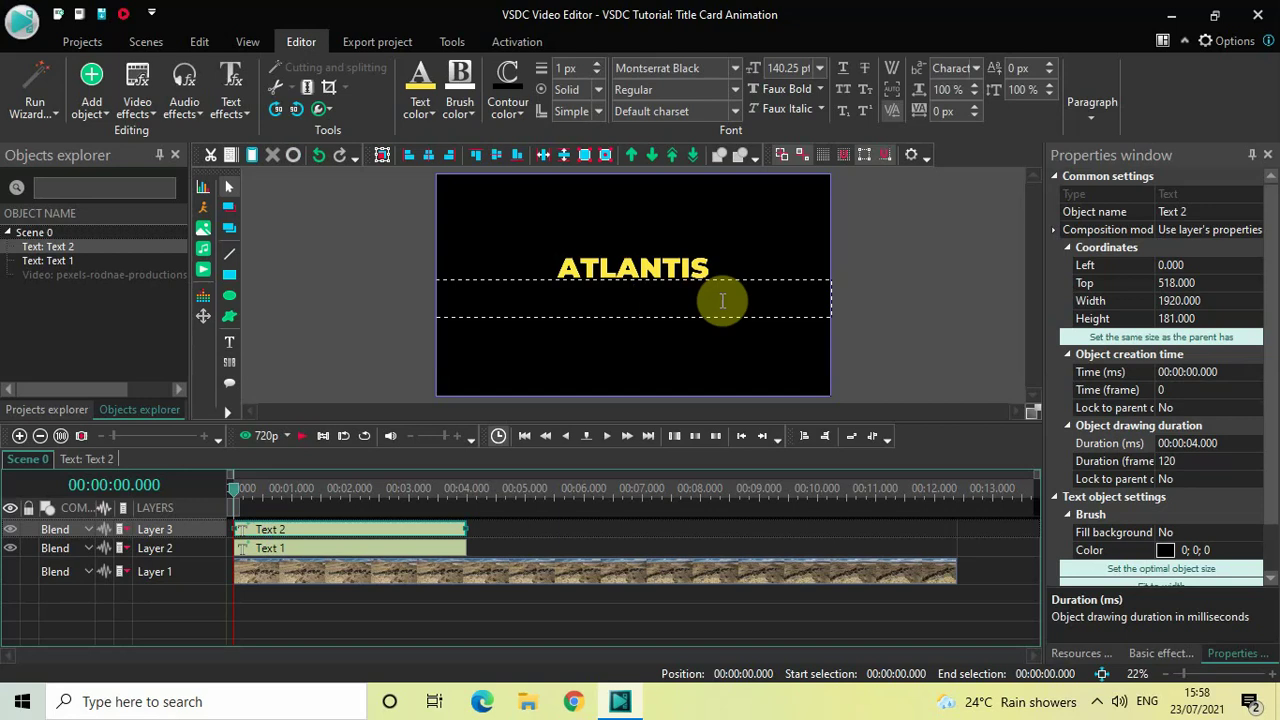
{"action": "type", "text": "THE LO"}
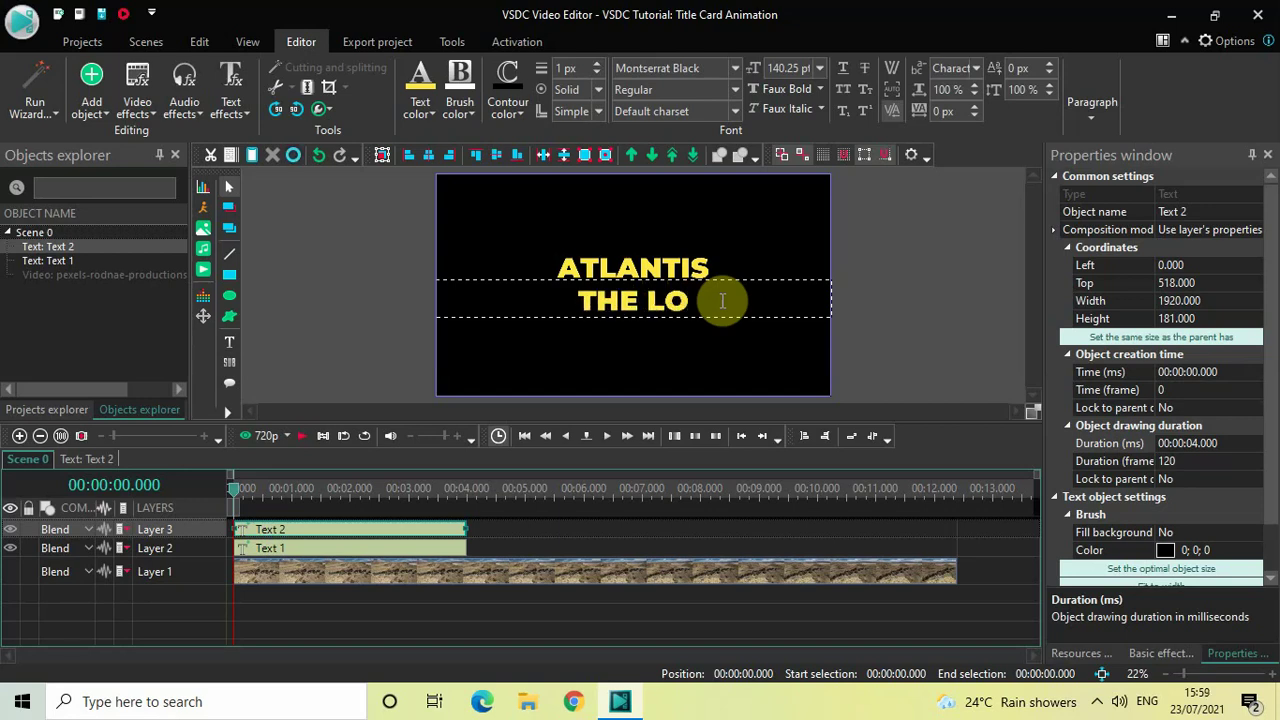
{"action": "type", "text": "ST C"}
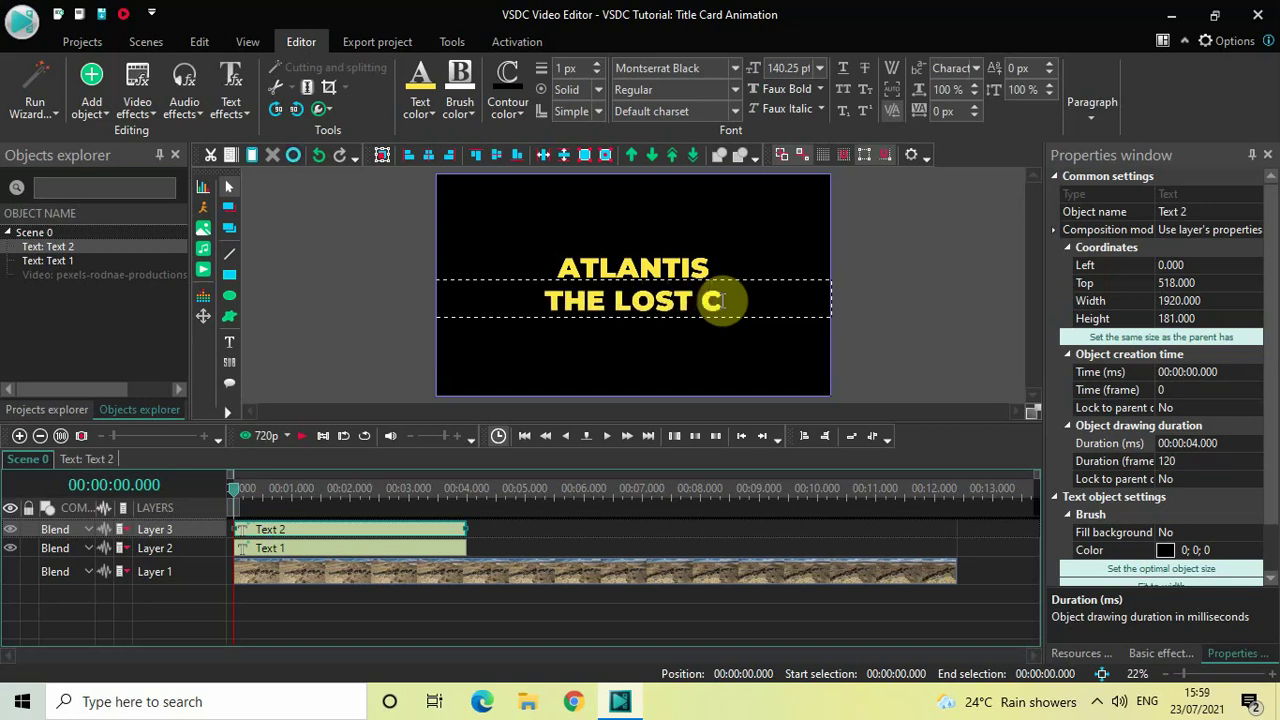
{"action": "type", "text": "ITY"}
{"action": "key", "text": "ctrl+a"}
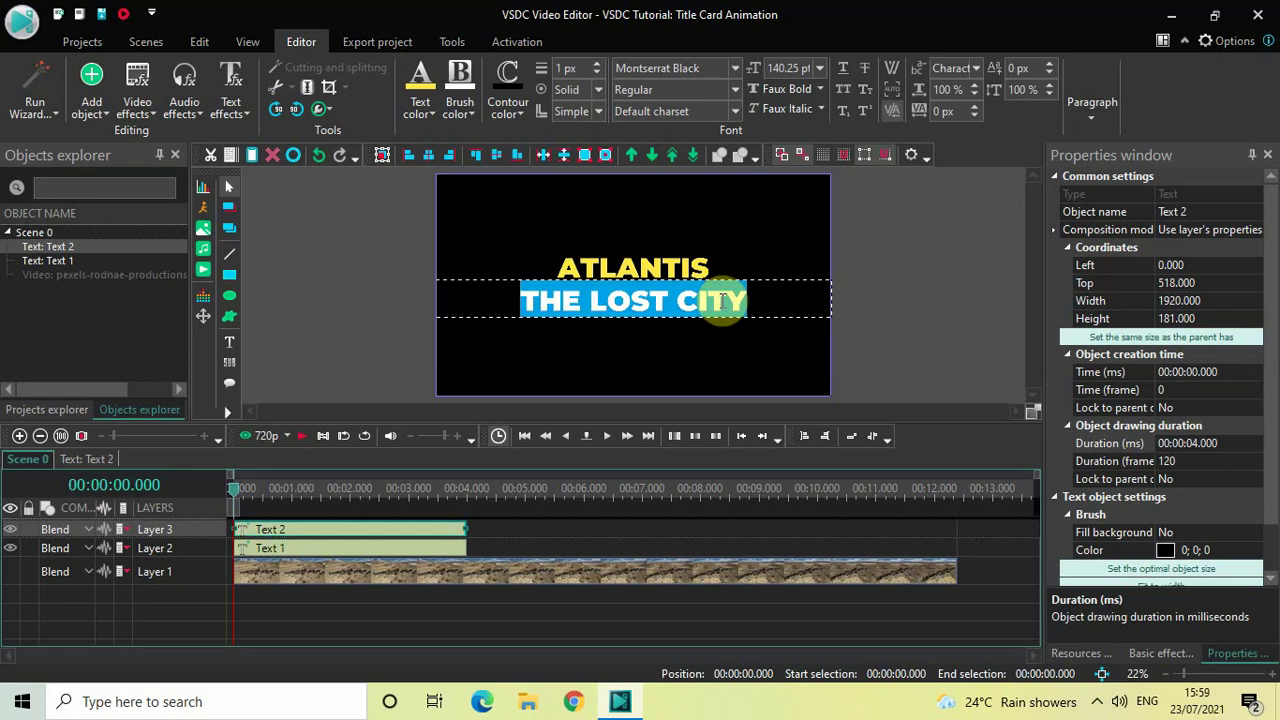
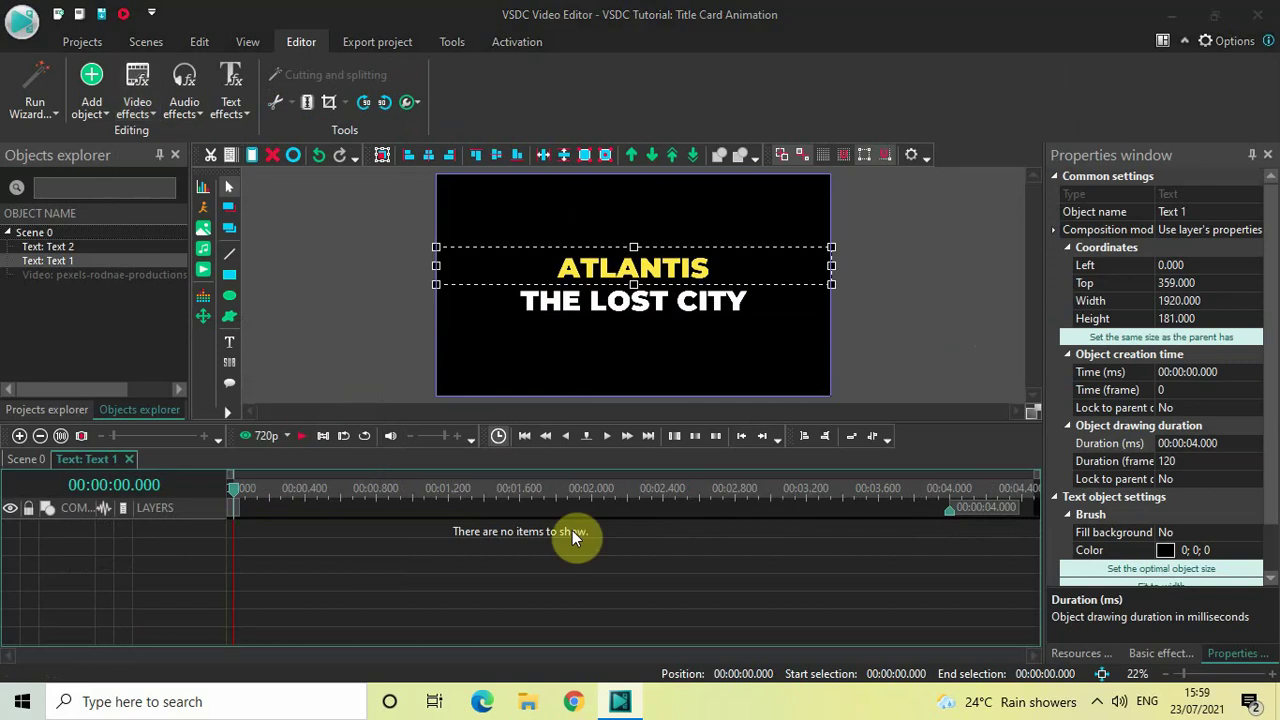
Add a 0.5-second Push transition at the start of the ATLANTIS text object and place the playhead at about 3.5 seconds.
{"action": "left_click", "coordinate": [818, 438]}
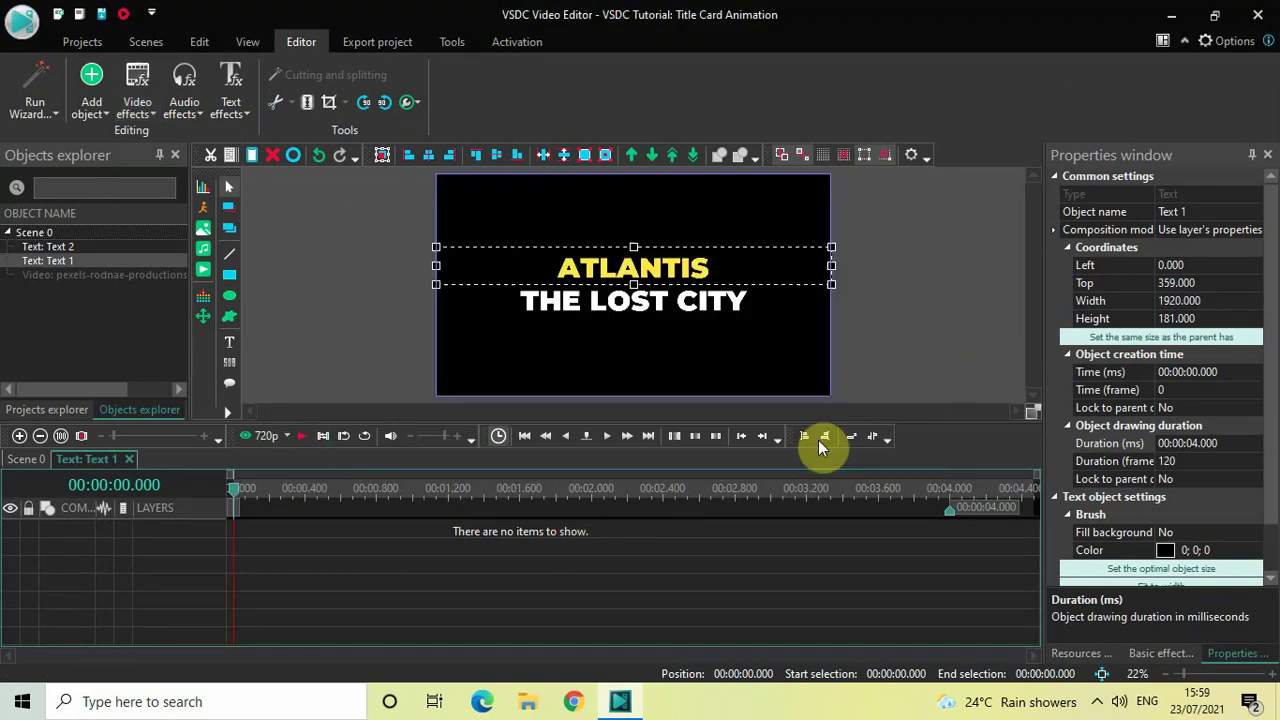
{"action": "left_click", "coordinate": [895, 530]}
{"action": "left_click_drag", "start_coordinate": [912, 532], "coordinate": [208, 476]}
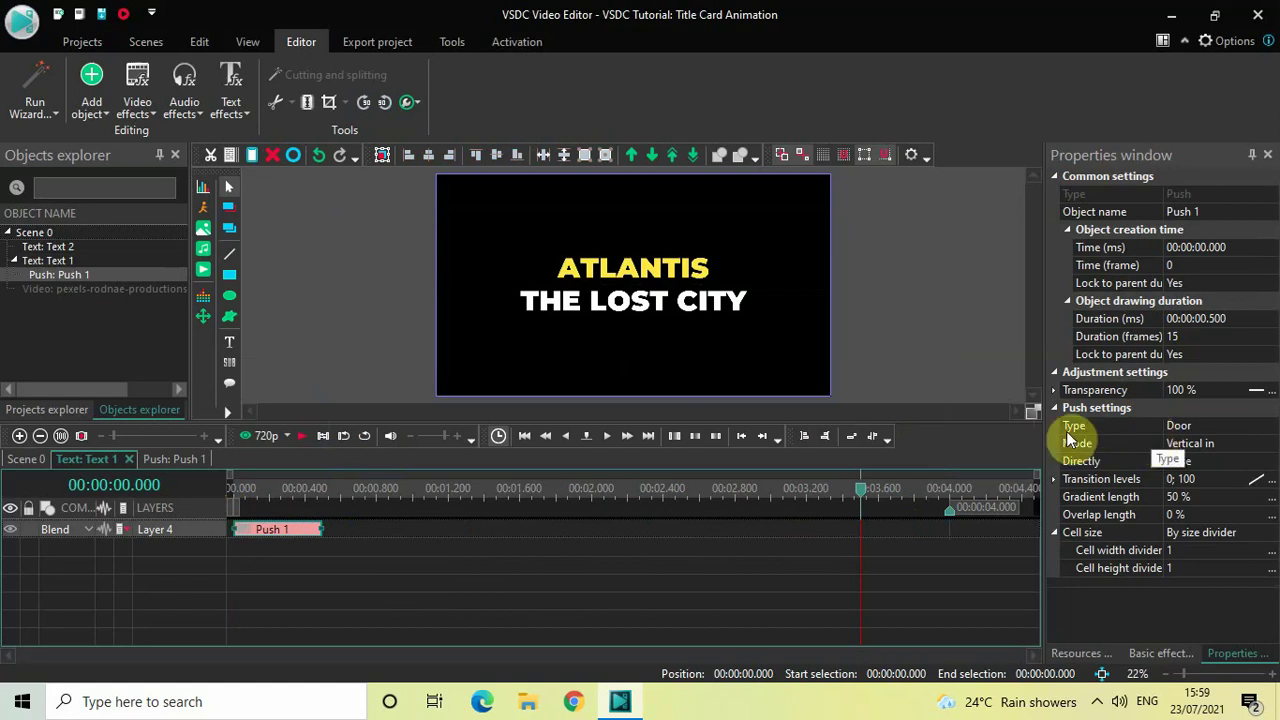
Set the type of the ATLANTIS opening Push transition to Side and its Directly option to True.
{"action": "left_click", "coordinate": [1266, 425]}
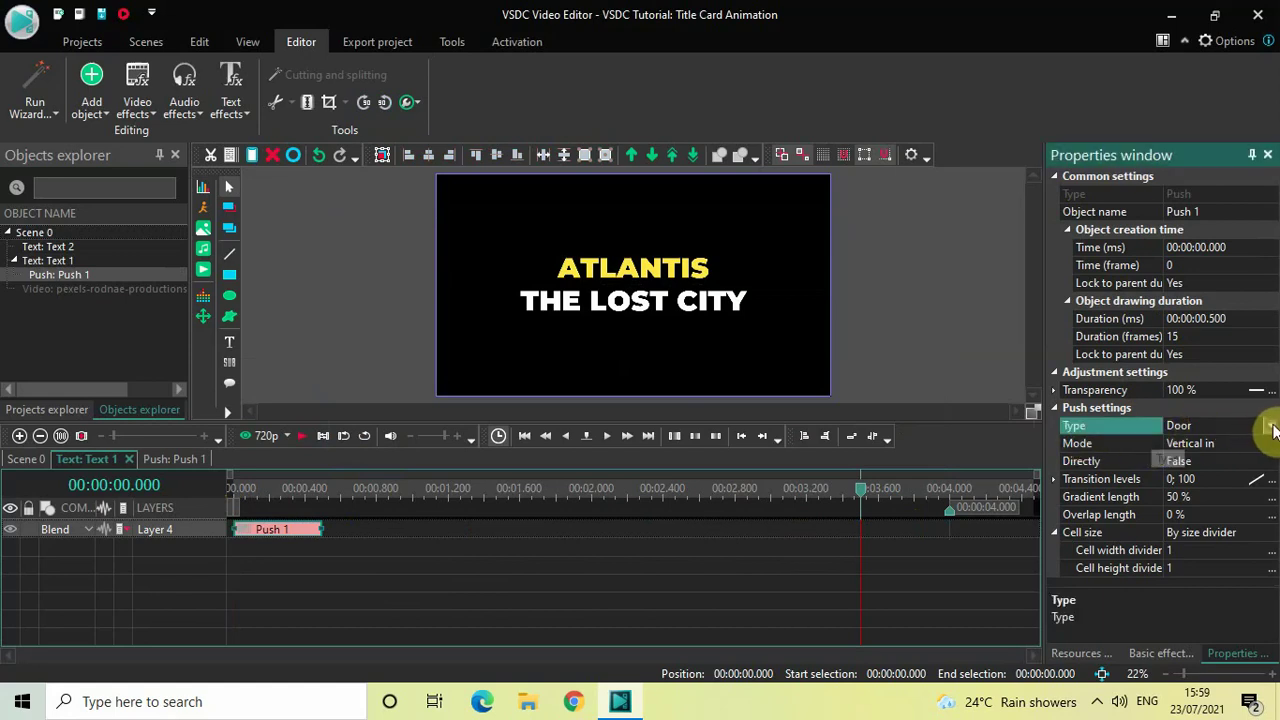
{"action": "left_click", "coordinate": [1270, 425]}
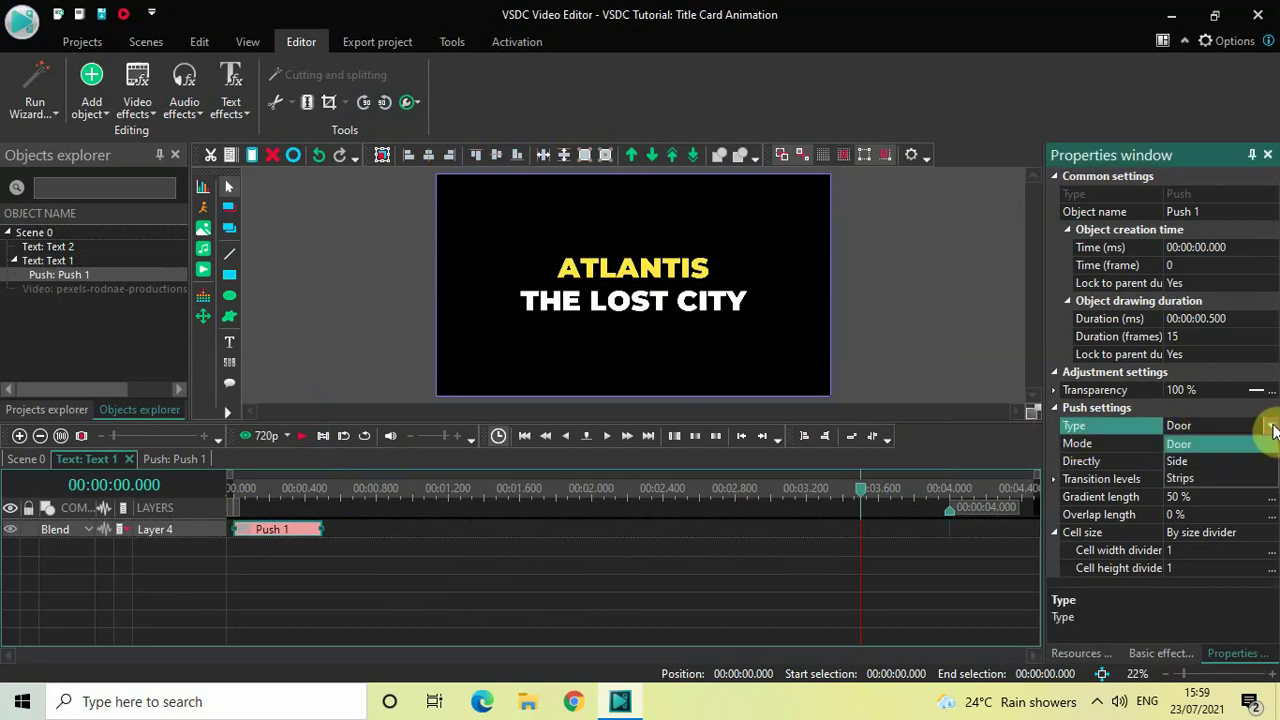
{"action": "left_click", "coordinate": [1211, 460]}
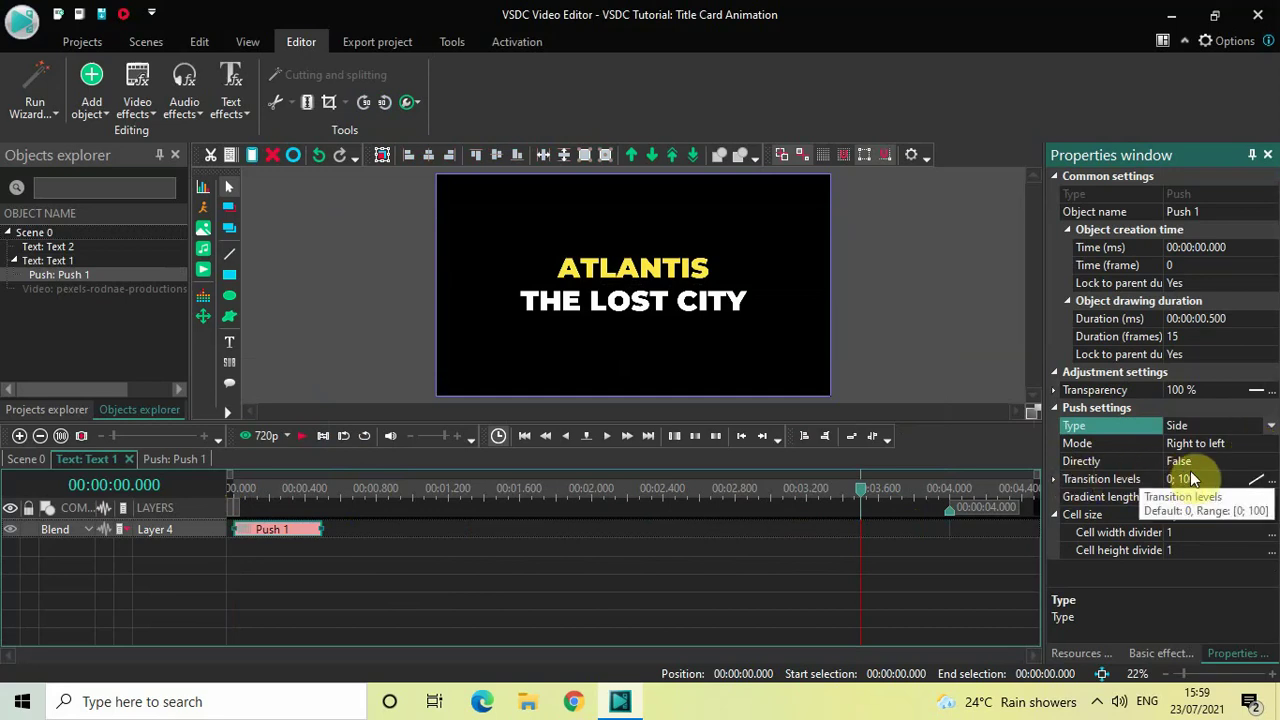
{"action": "left_click", "coordinate": [1272, 463]}
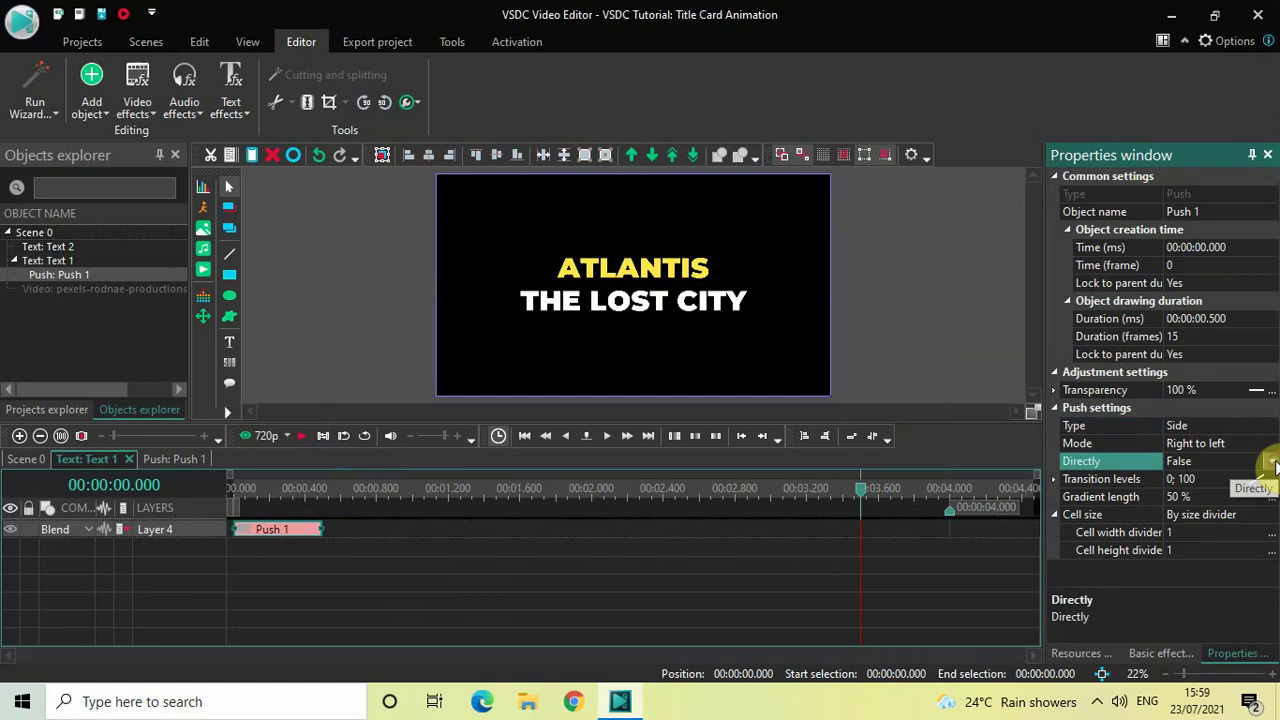
{"action": "left_click", "coordinate": [1272, 461]}
{"action": "left_click", "coordinate": [1230, 490]}
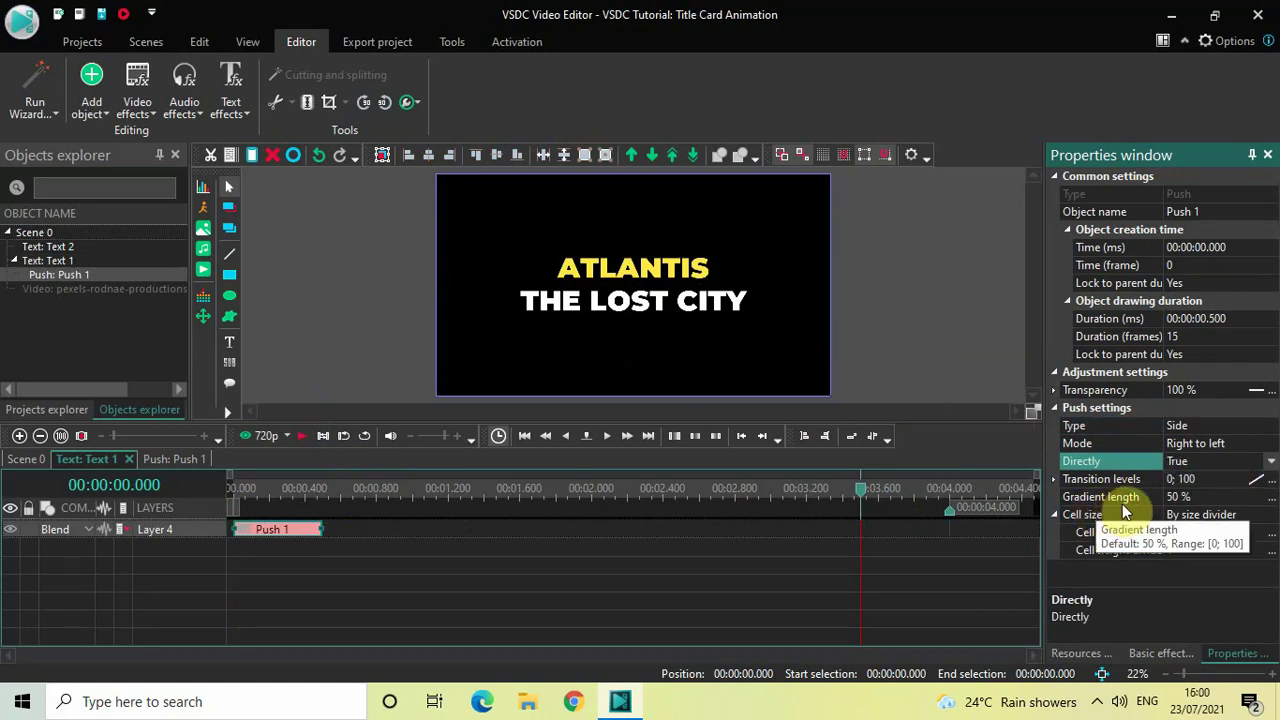
Set the gradient length of the ATLANTIS opening Push transition to 0 %.
{"action": "left_click", "coordinate": [1200, 498]}
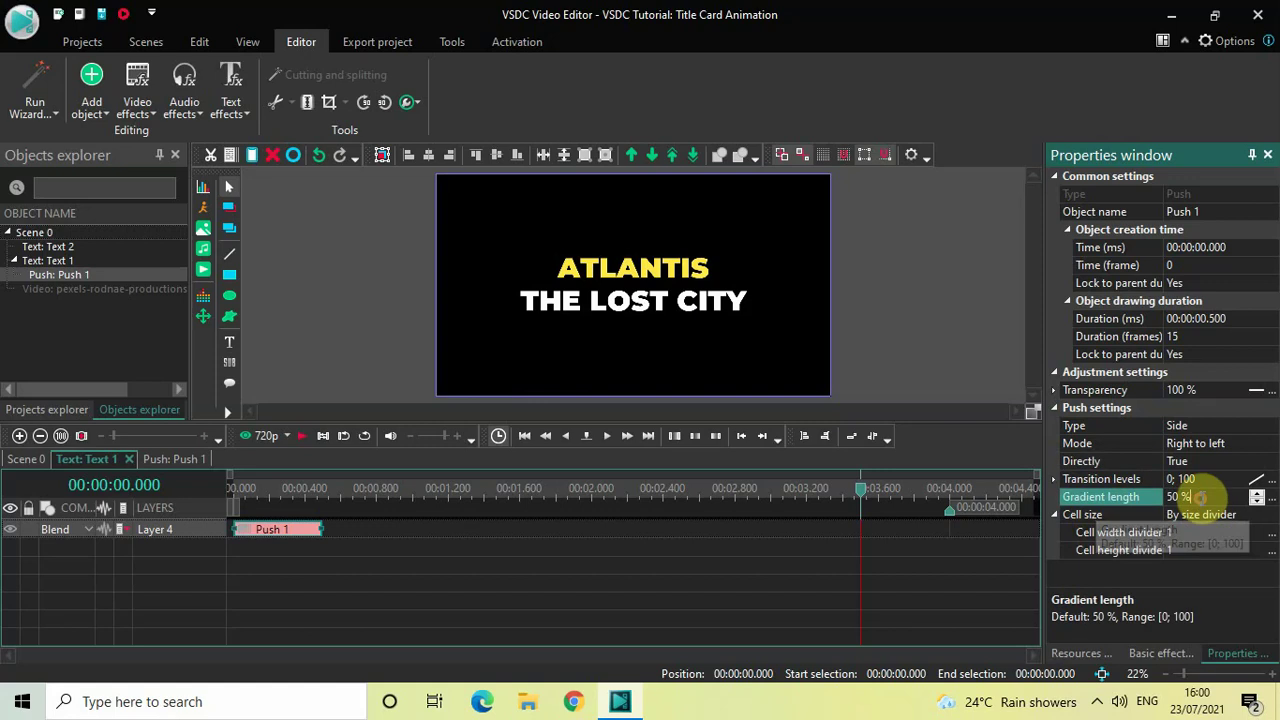
{"action": "key", "text": "BackSpace"}
{"action": "key", "text": "BackSpace"}
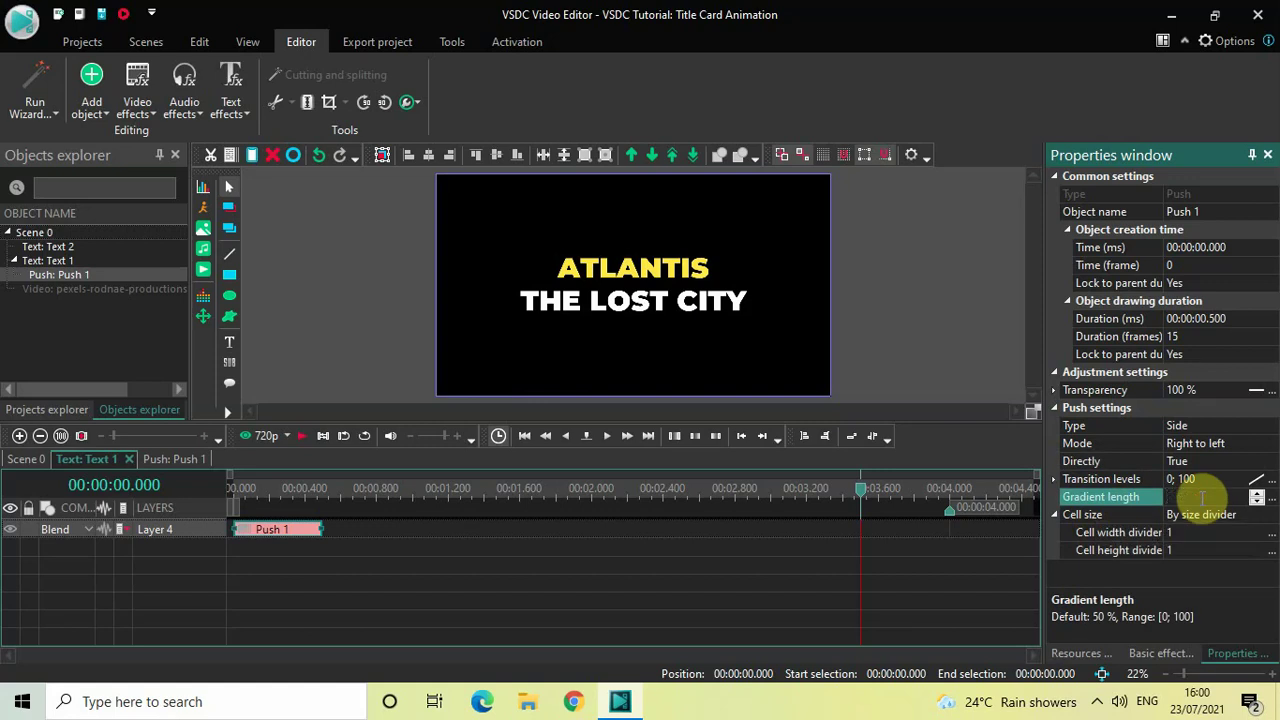
{"action": "type", "text": "0"}
{"action": "key", "text": "Return"}
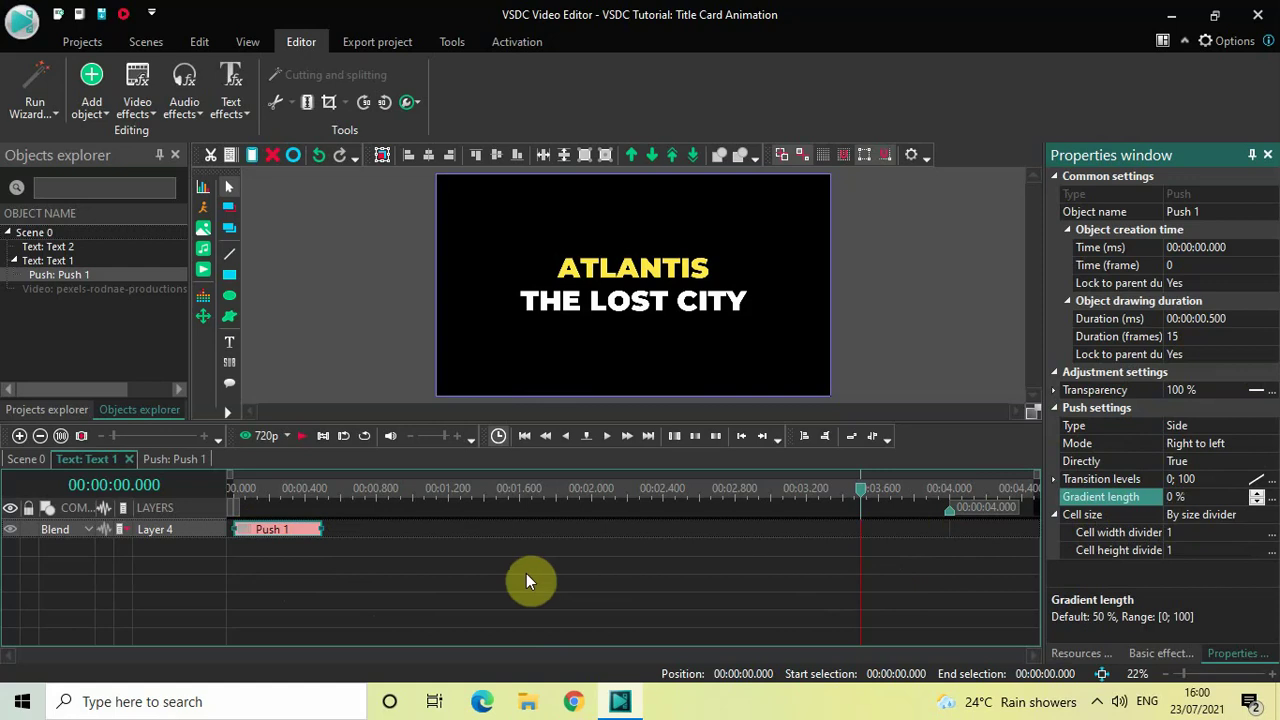
Play the ATLANTIS opening animation from the start of the timeline and stop the playback.
{"action": "left_click", "coordinate": [229, 488]}
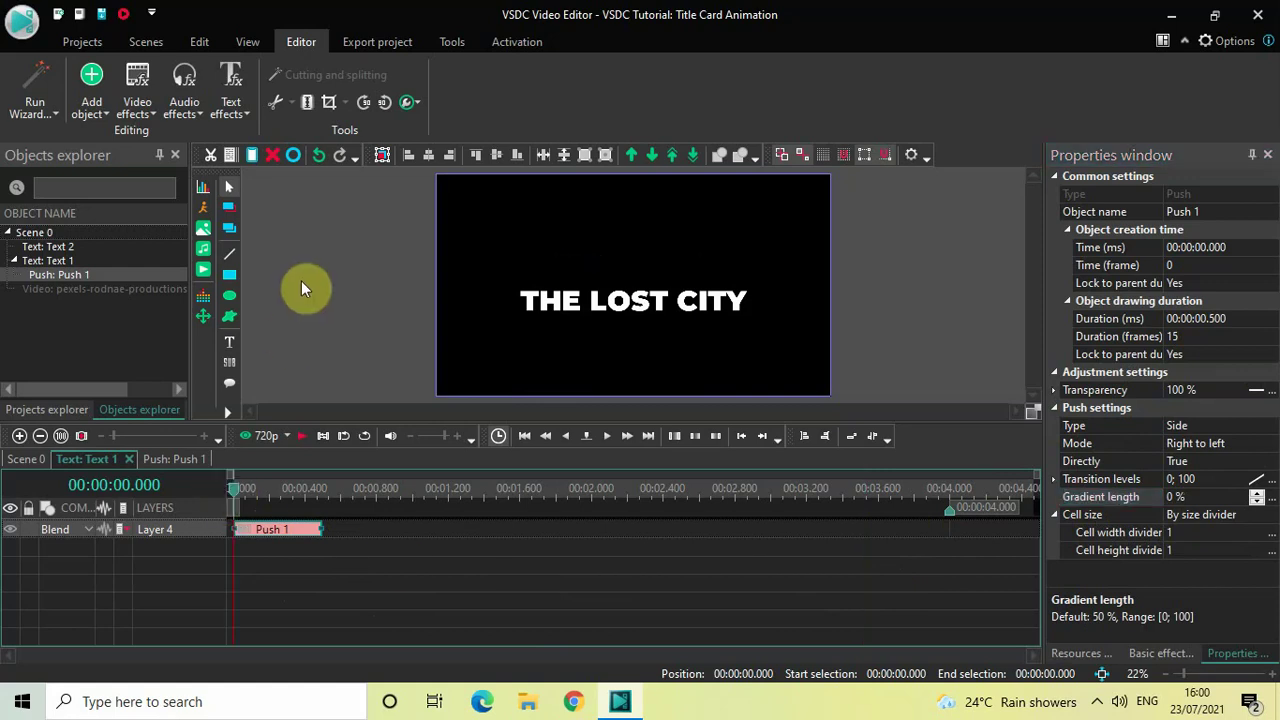
{"action": "key", "text": "space"}
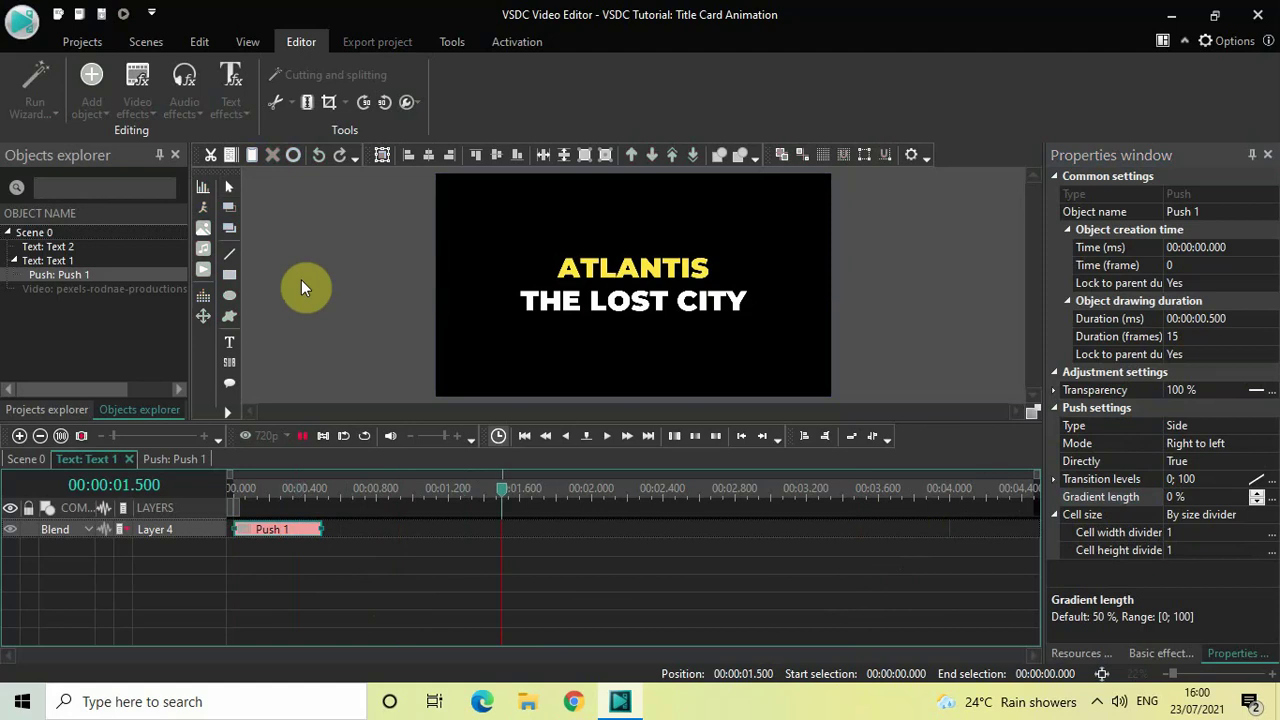
{"action": "key", "text": "space"}
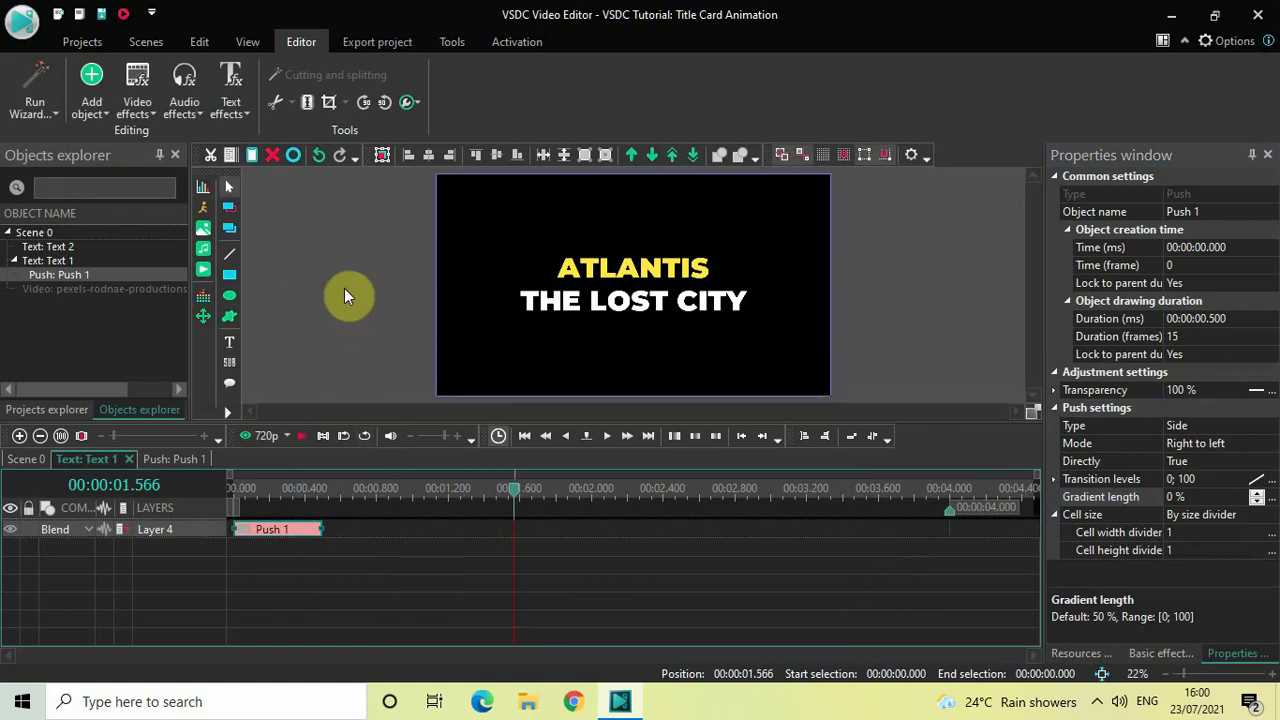
Add a second Push transition to the ATLANTIS text, positioned to the end of the scene.
{"action": "left_click", "coordinate": [137, 90]}
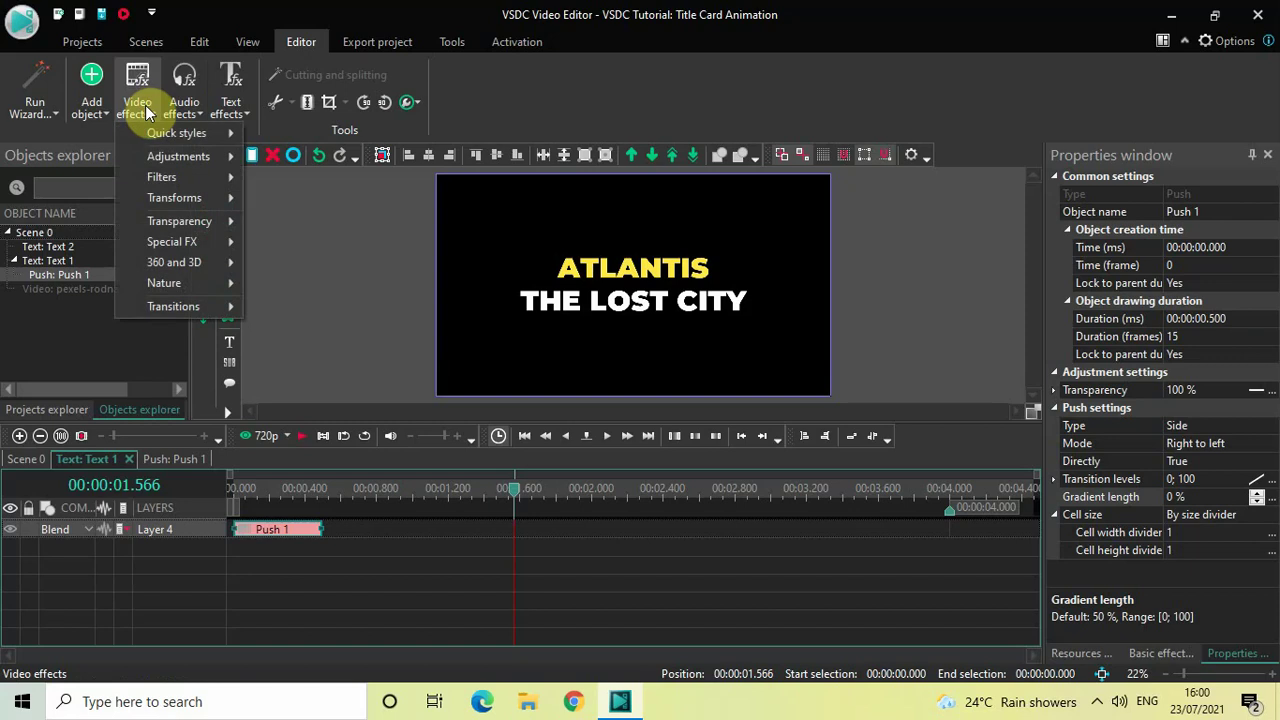
{"action": "mouse_move", "coordinate": [223, 308]}
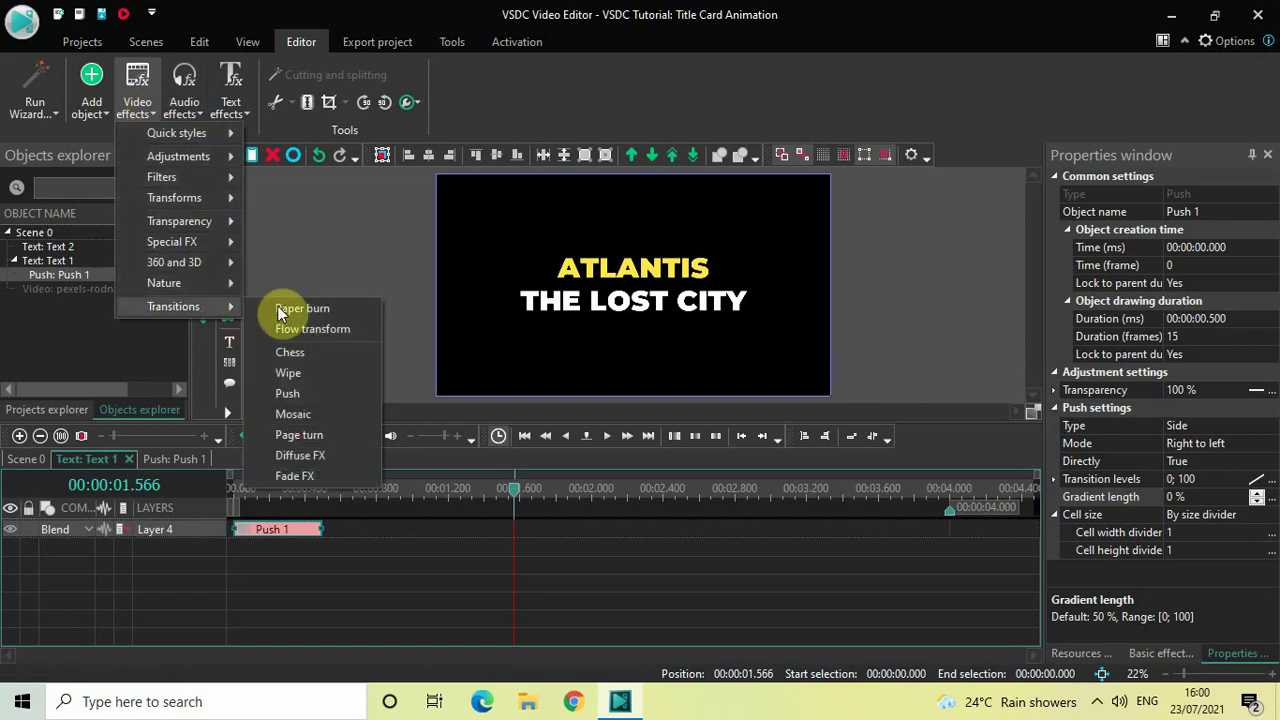
{"action": "left_click", "coordinate": [323, 392]}
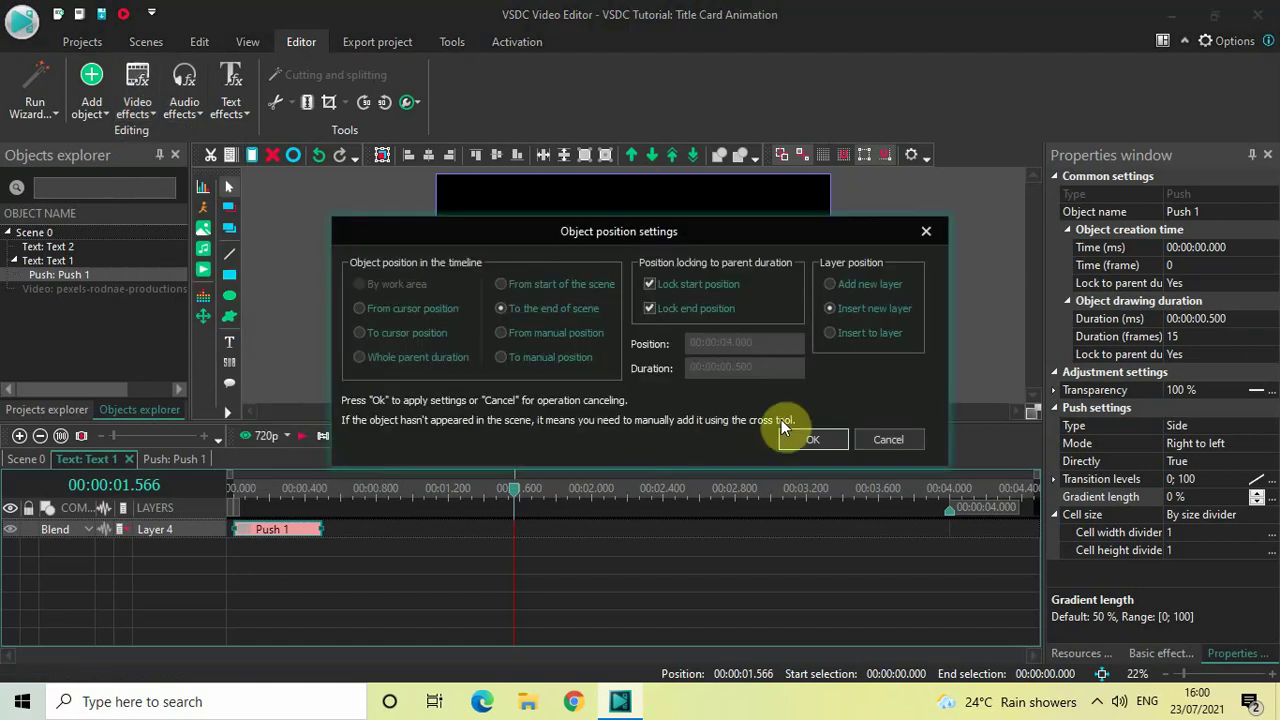
{"action": "left_click", "coordinate": [806, 440]}
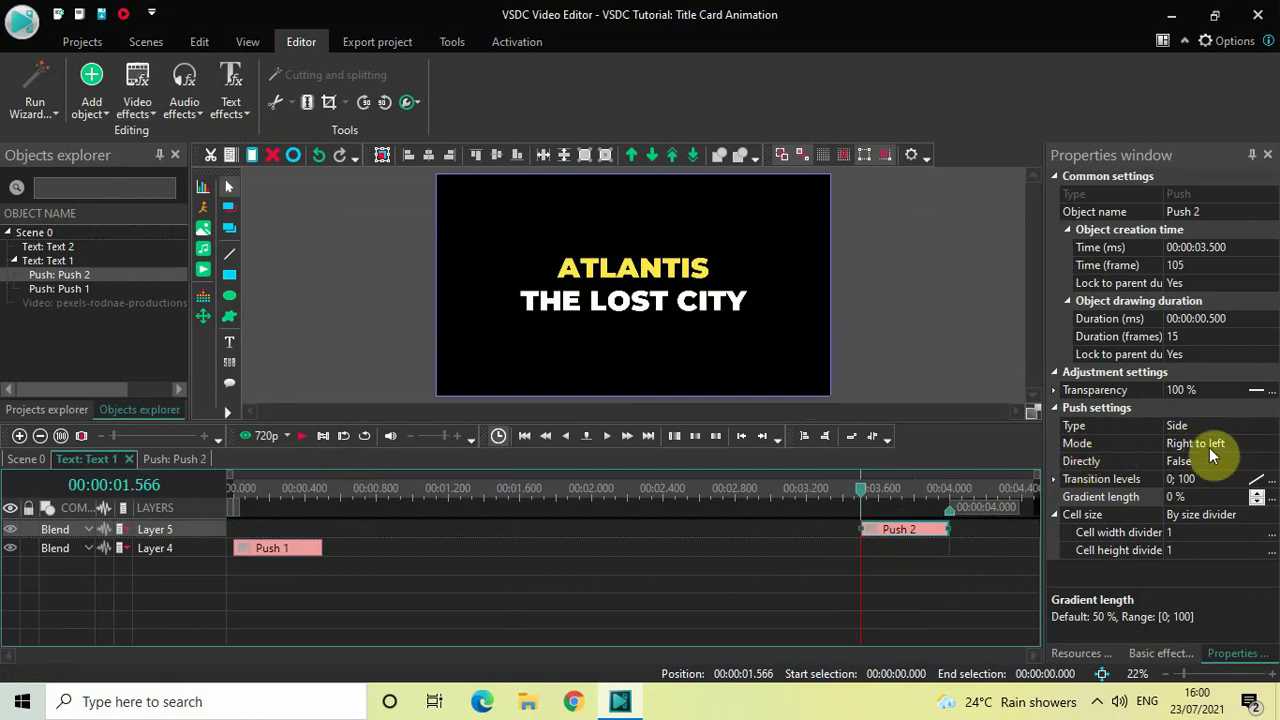
Set the mode of the ATLANTIS closing Push transition to Left to right and play back the exit.
{"action": "left_click", "coordinate": [1270, 450]}
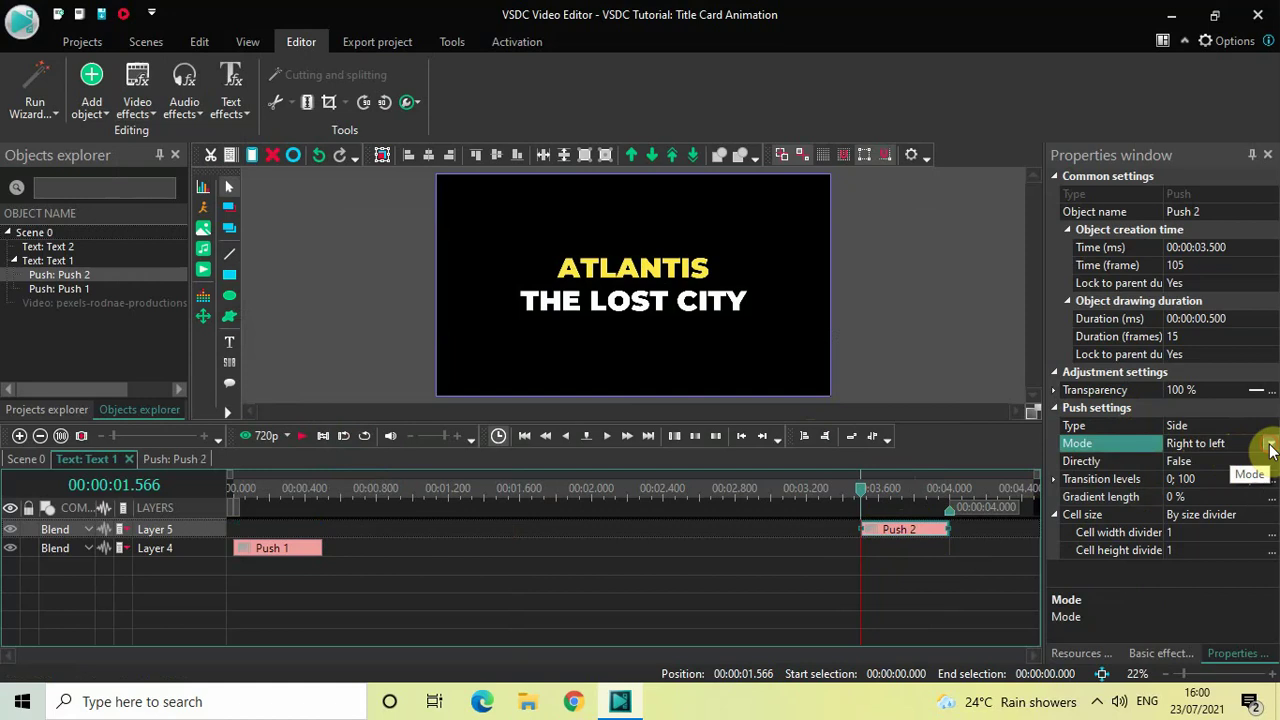
{"action": "left_click", "coordinate": [1270, 450]}
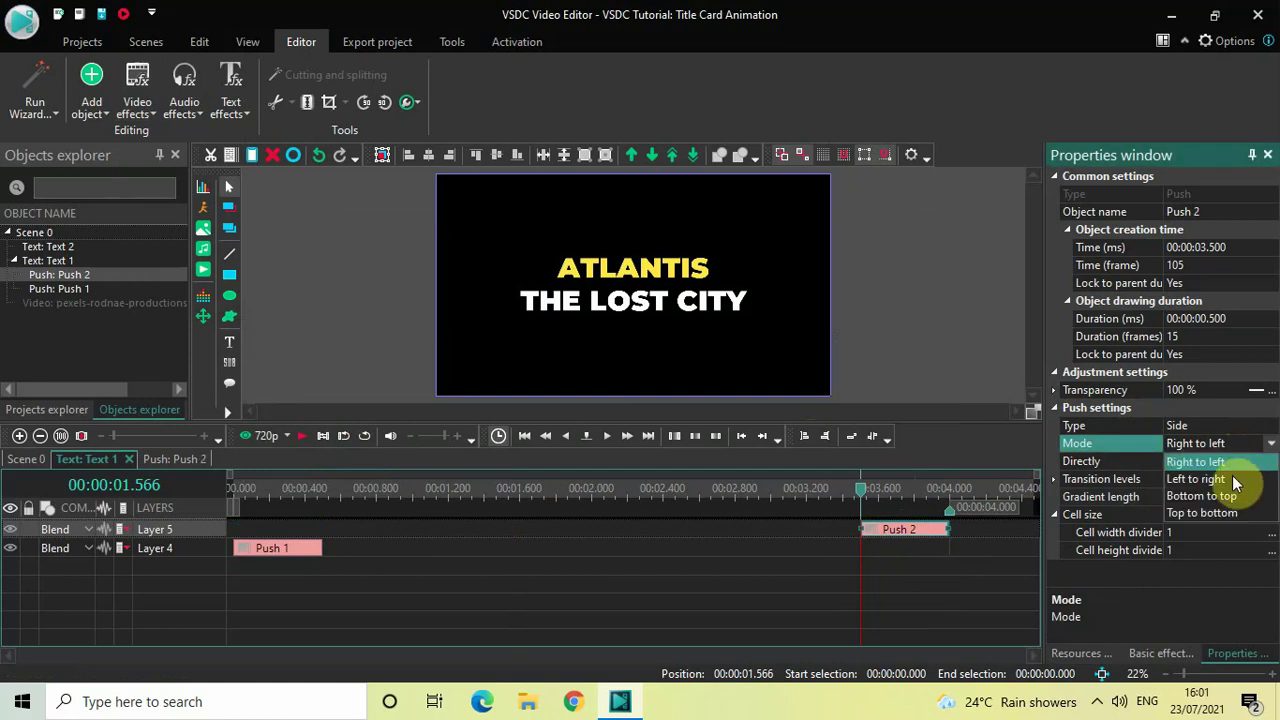
{"action": "key", "text": "Escape"}
{"action": "key", "text": "Up"}
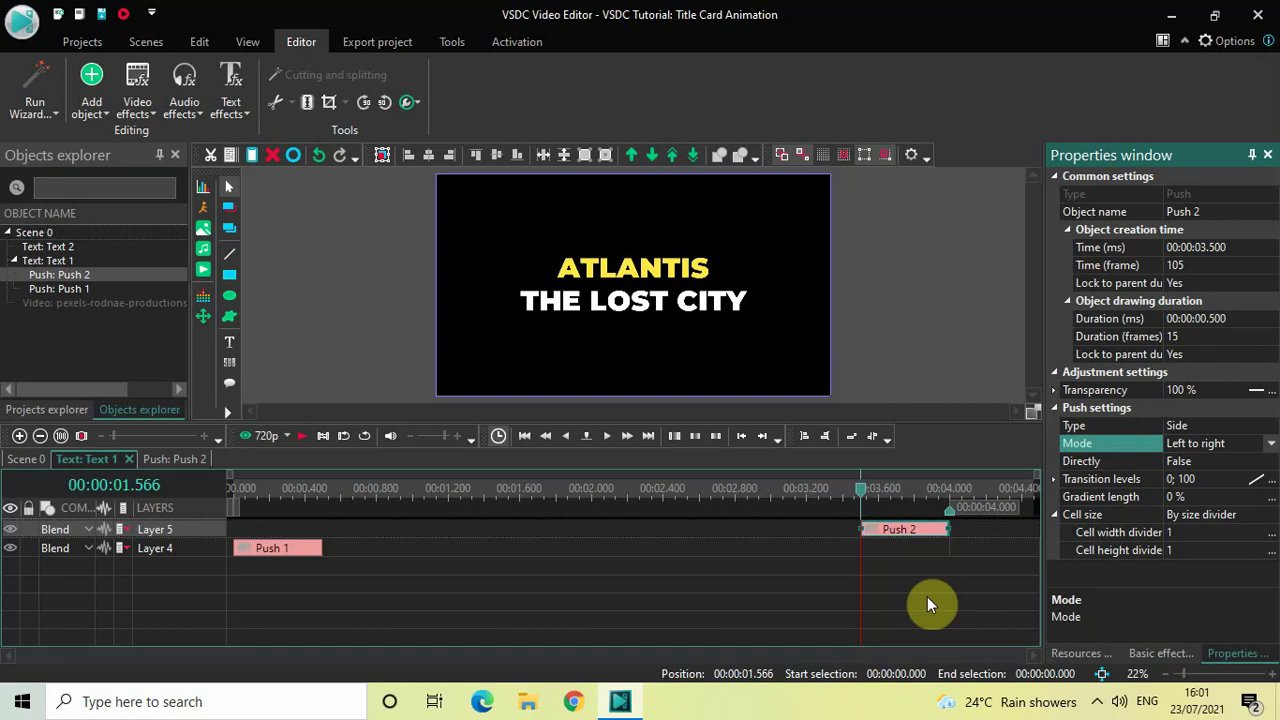
{"action": "key", "text": "space"}
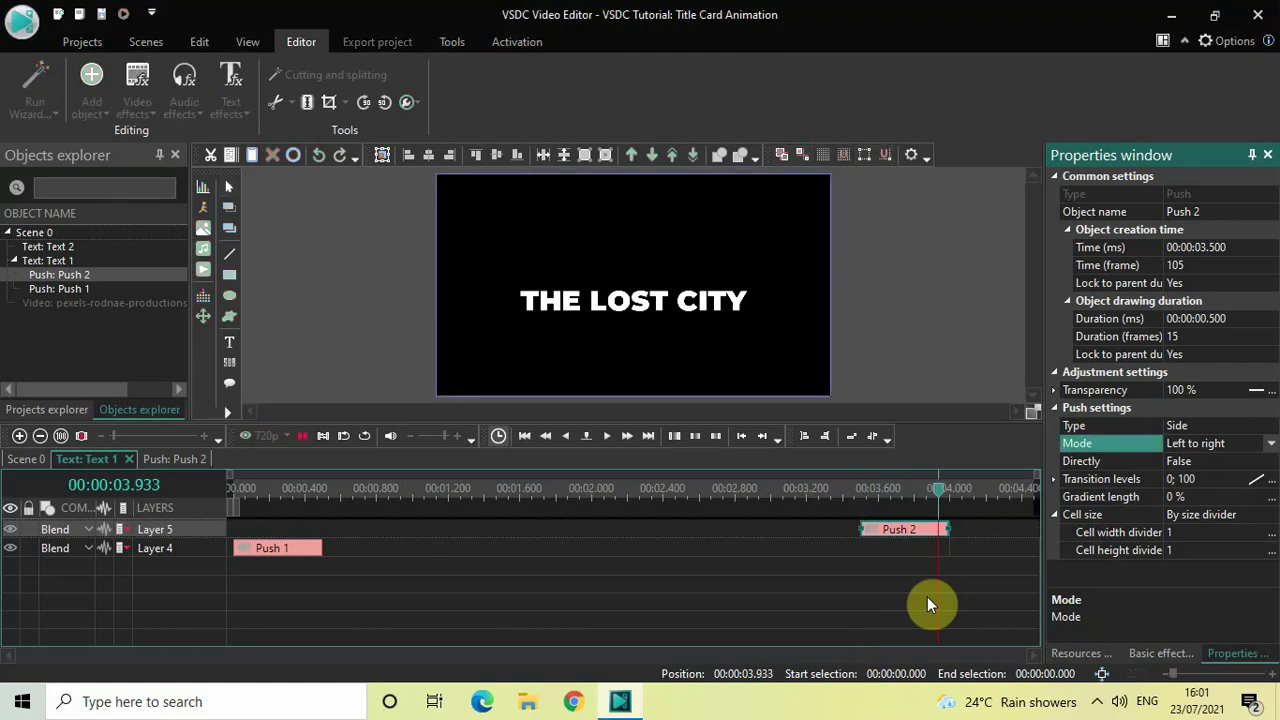
Return to the main scene, open the THE LOST CITY text object's own timeline and place the playhead at its start.
{"action": "left_click", "coordinate": [22, 459]}
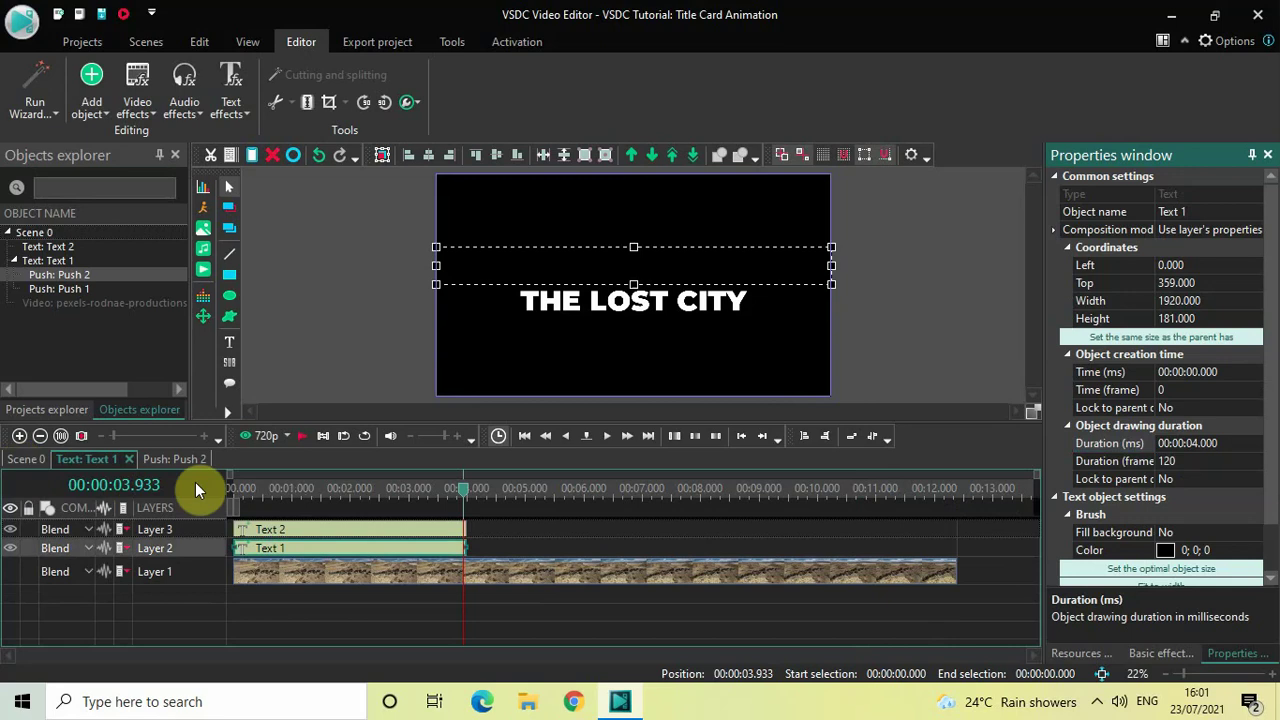
{"action": "left_click", "coordinate": [372, 546]}
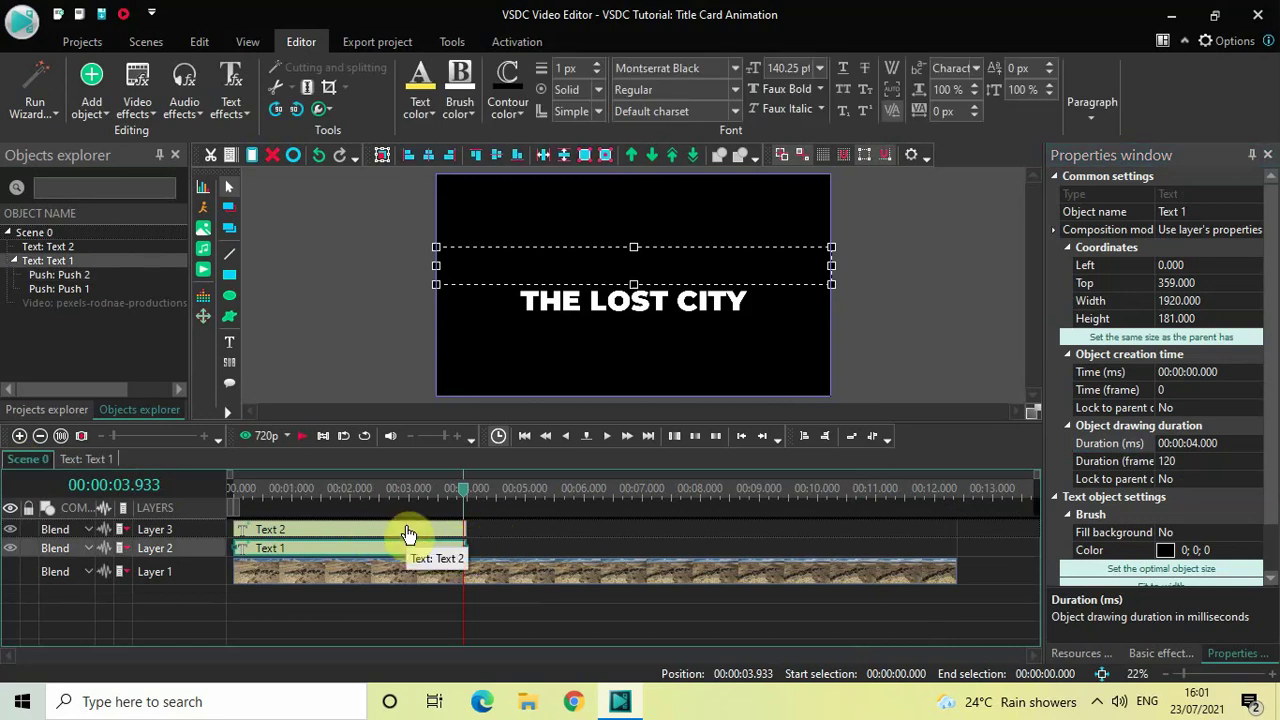
{"action": "left_click", "coordinate": [408, 533]}
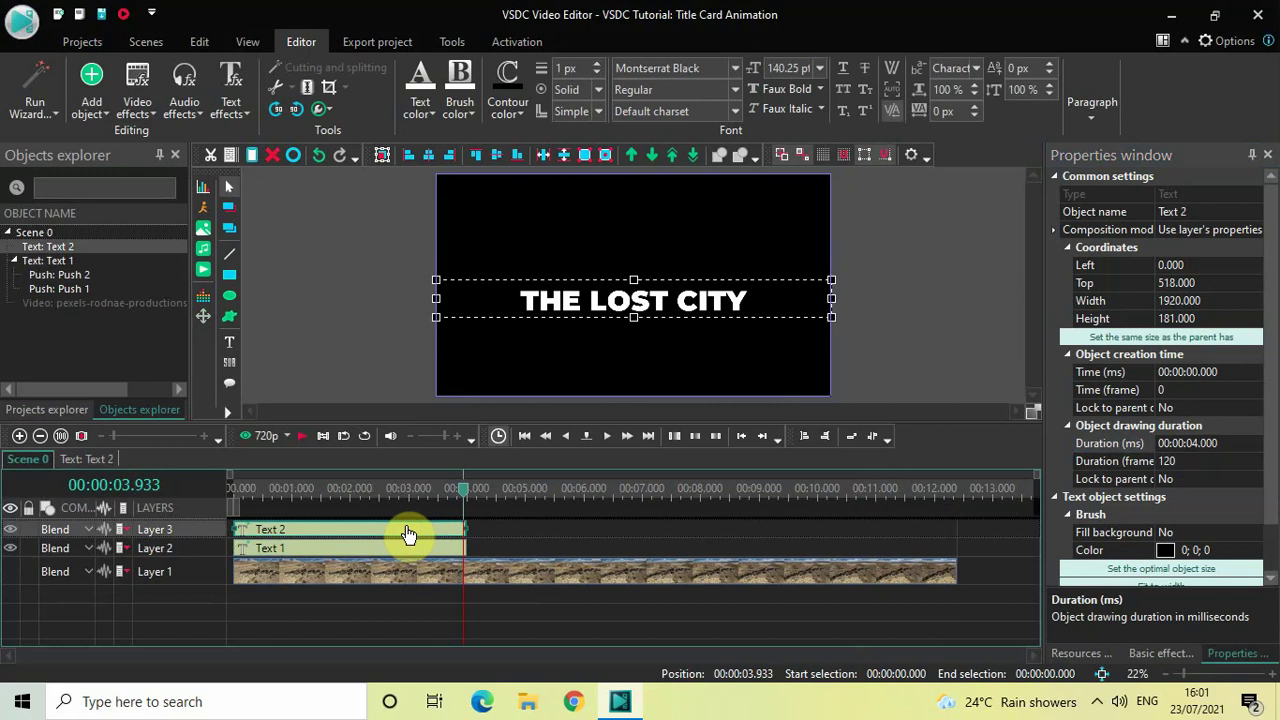
{"action": "double_click", "coordinate": [408, 533]}
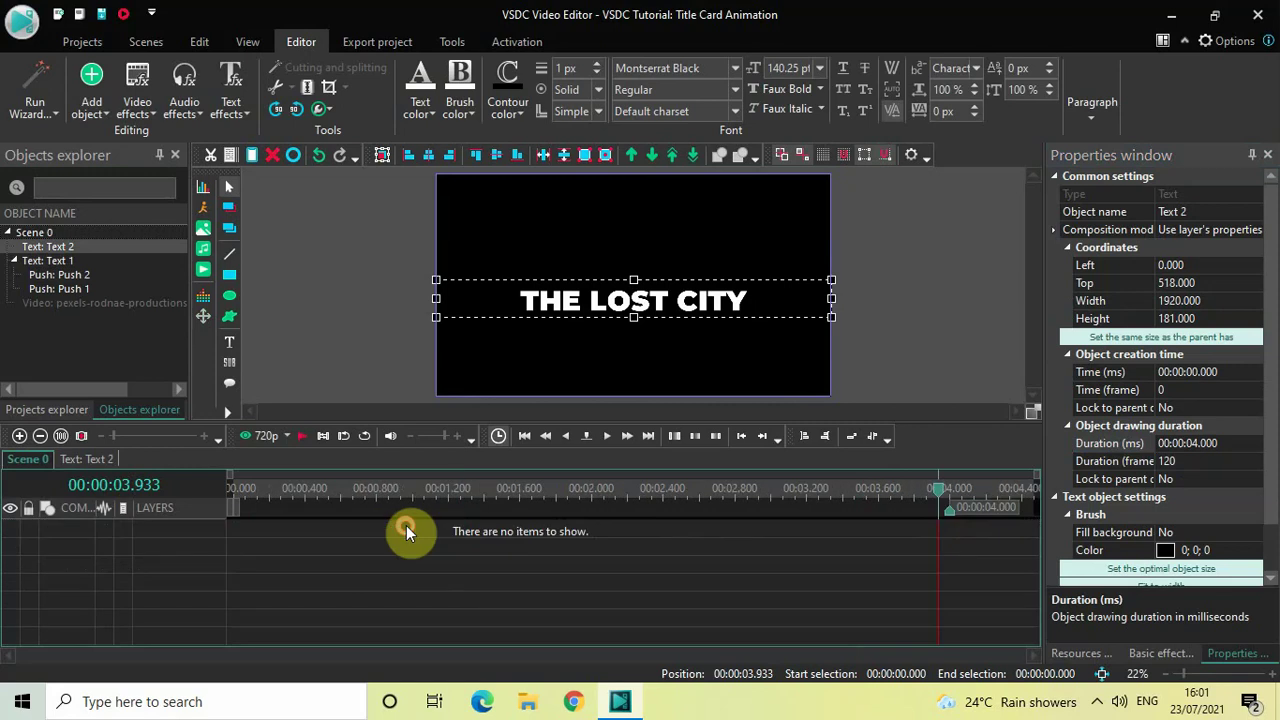
{"action": "left_click", "coordinate": [233, 487]}
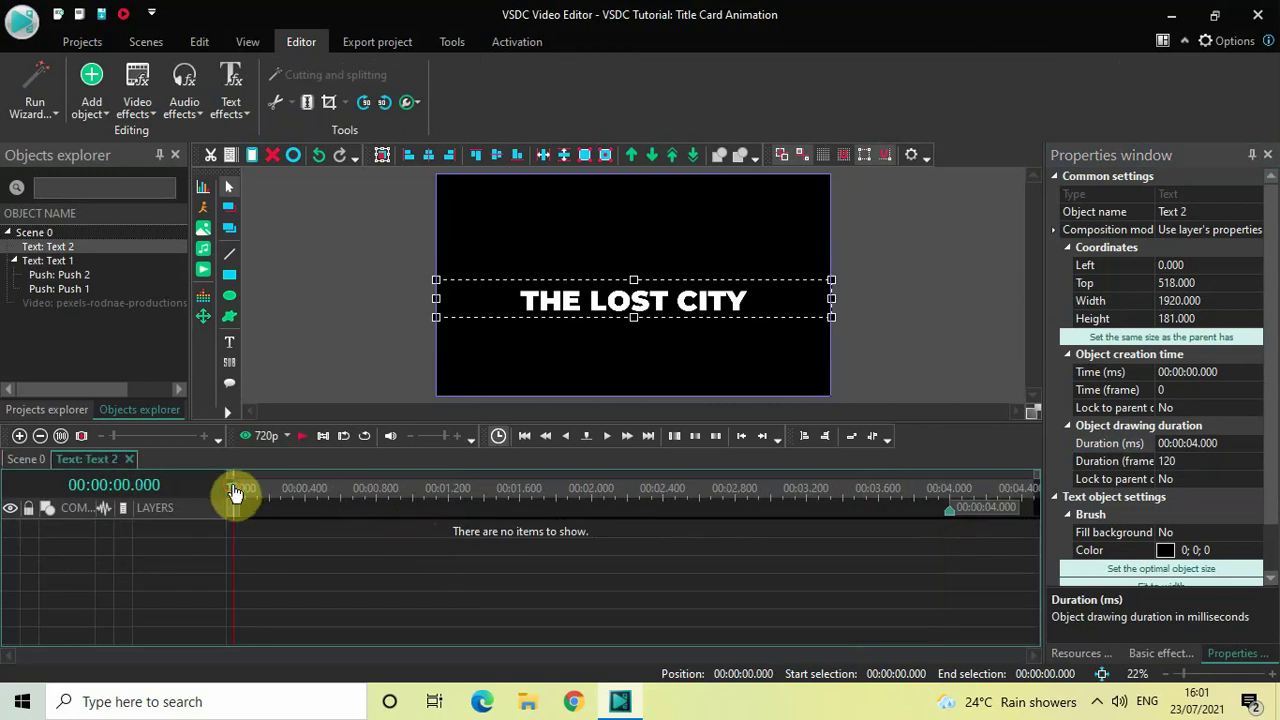
Add a Push transition to the THE LOST CITY text and move it to the start of its timeline.
{"action": "left_click", "coordinate": [137, 108]}
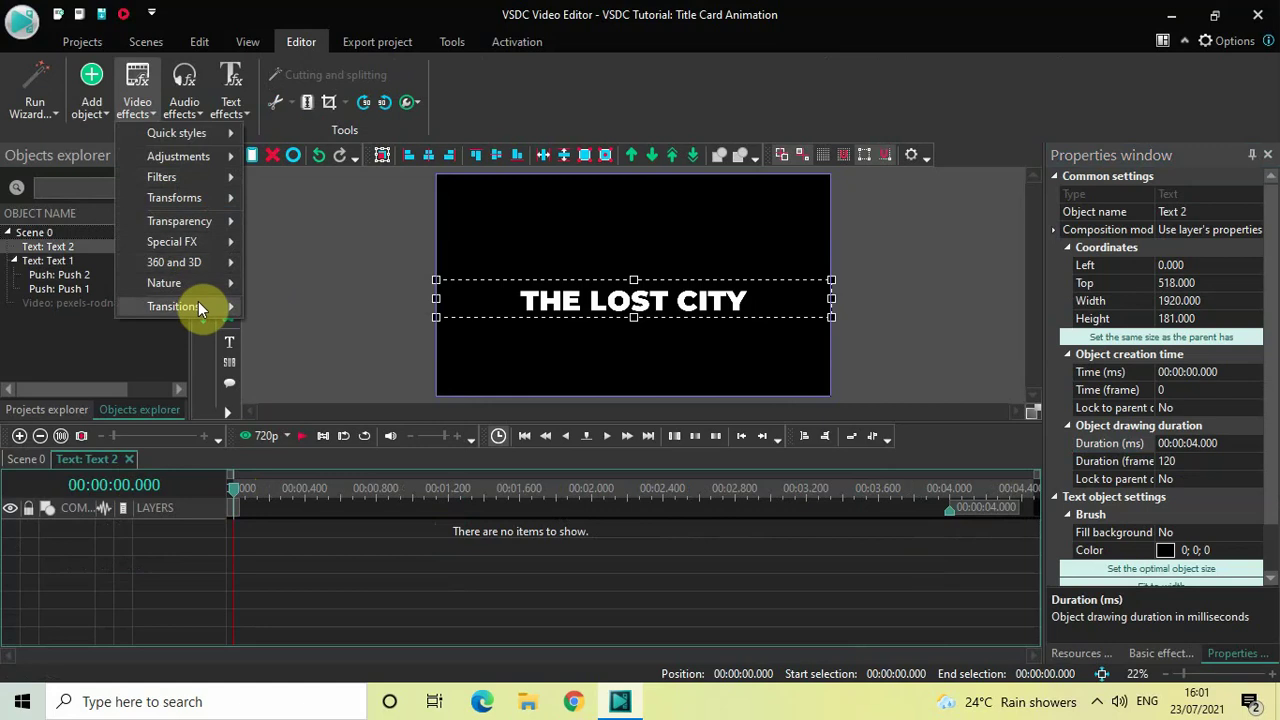
{"action": "mouse_move", "coordinate": [200, 307]}
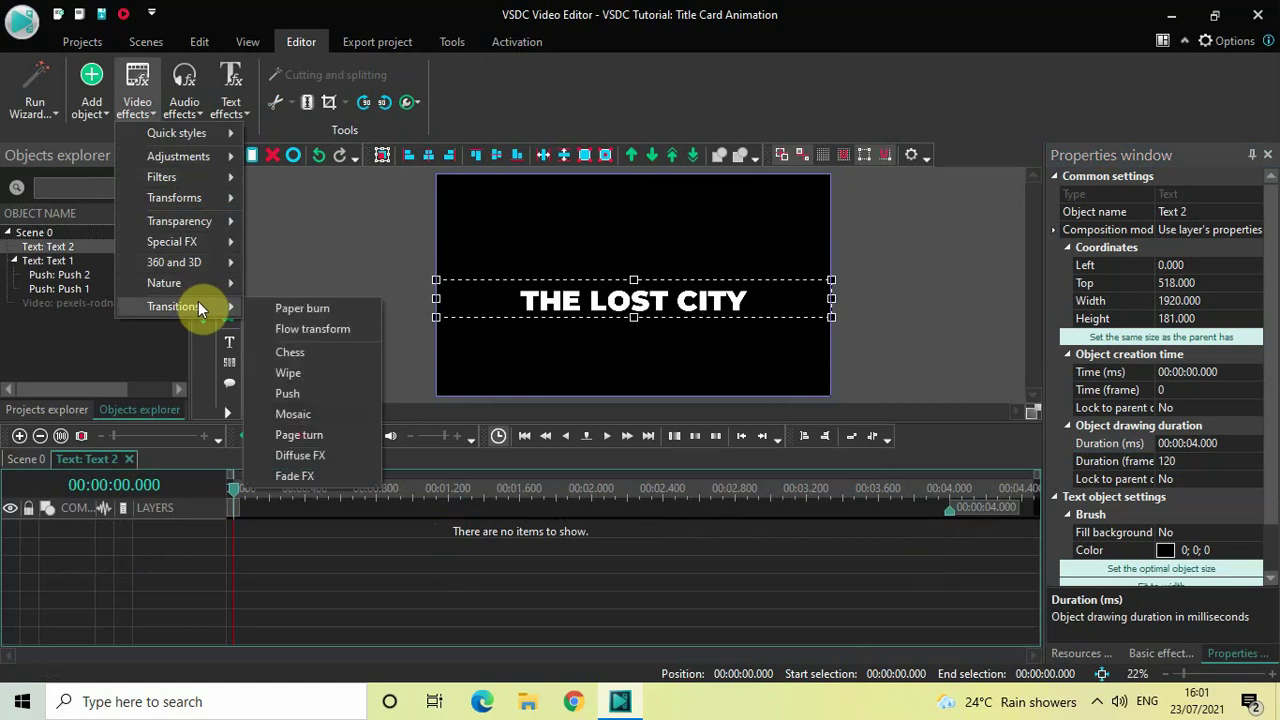
{"action": "left_click", "coordinate": [319, 389]}
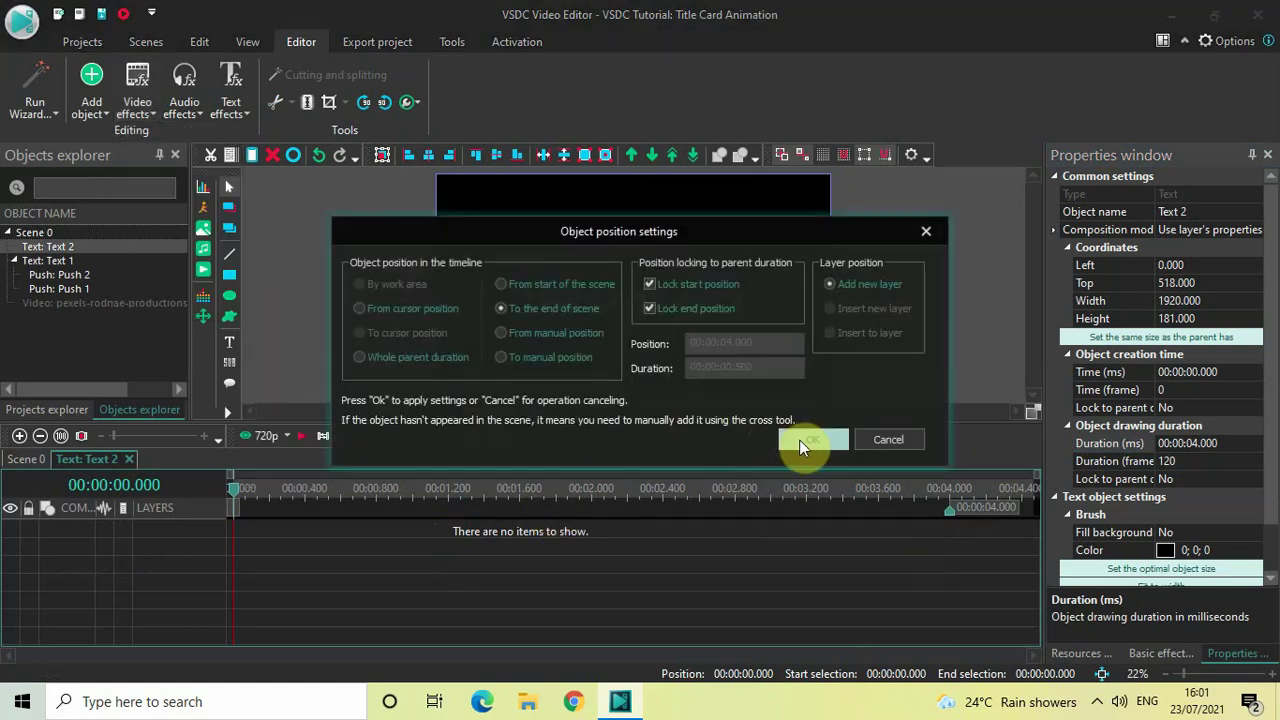
{"action": "left_click", "coordinate": [799, 440]}
{"action": "left_click", "coordinate": [906, 532]}
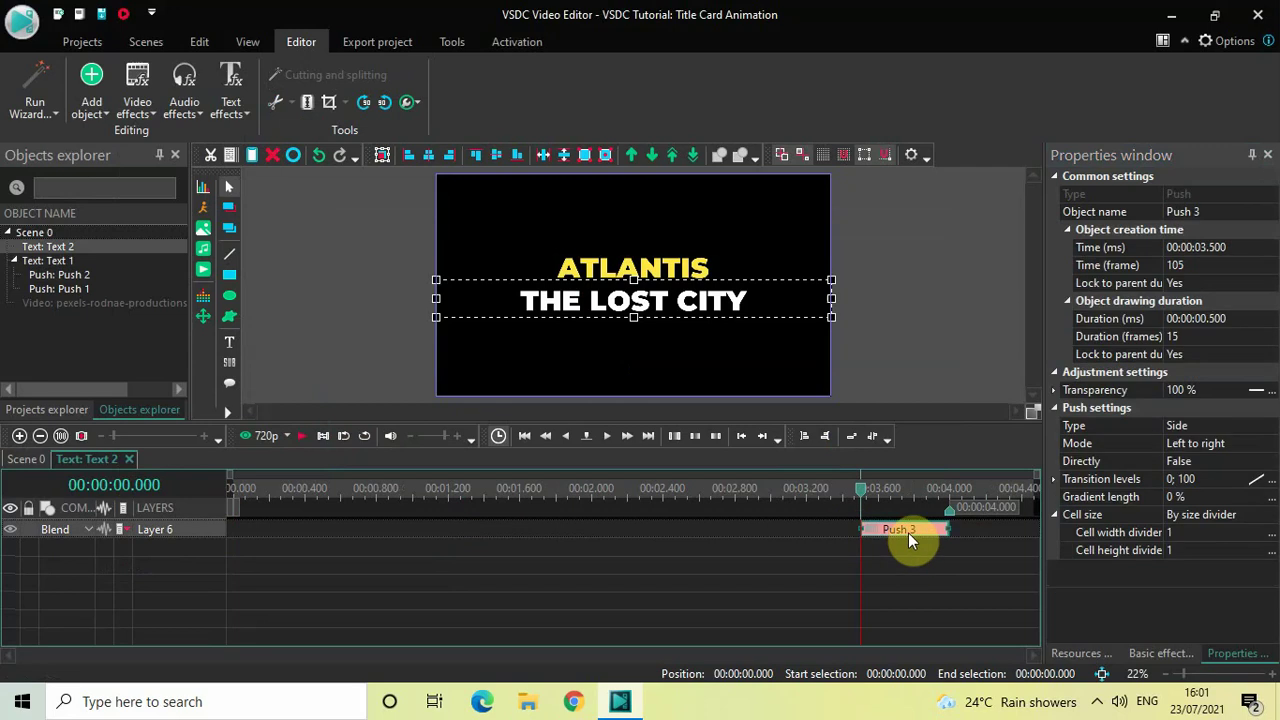
{"action": "left_click_drag", "start_coordinate": [908, 535], "coordinate": [192, 453]}
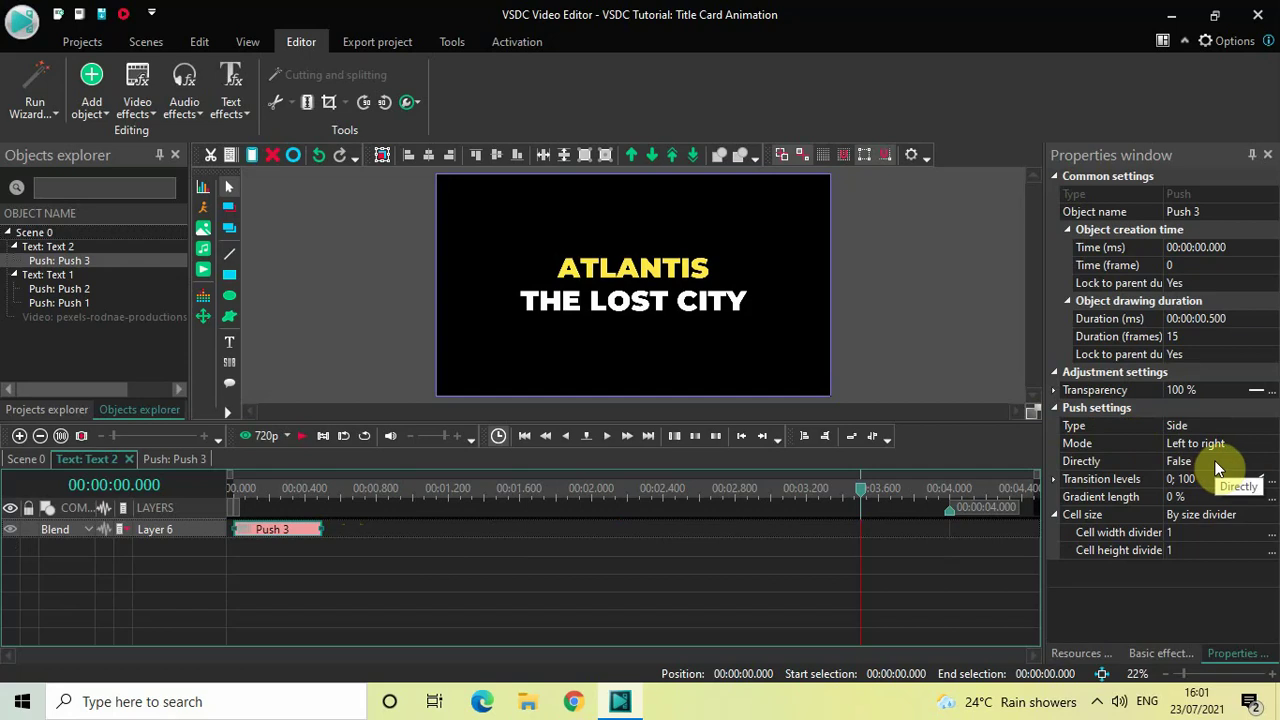
Set Directly to True for the THE LOST CITY opening Push transition and play the animation from the start.
{"action": "left_click", "coordinate": [1272, 464]}
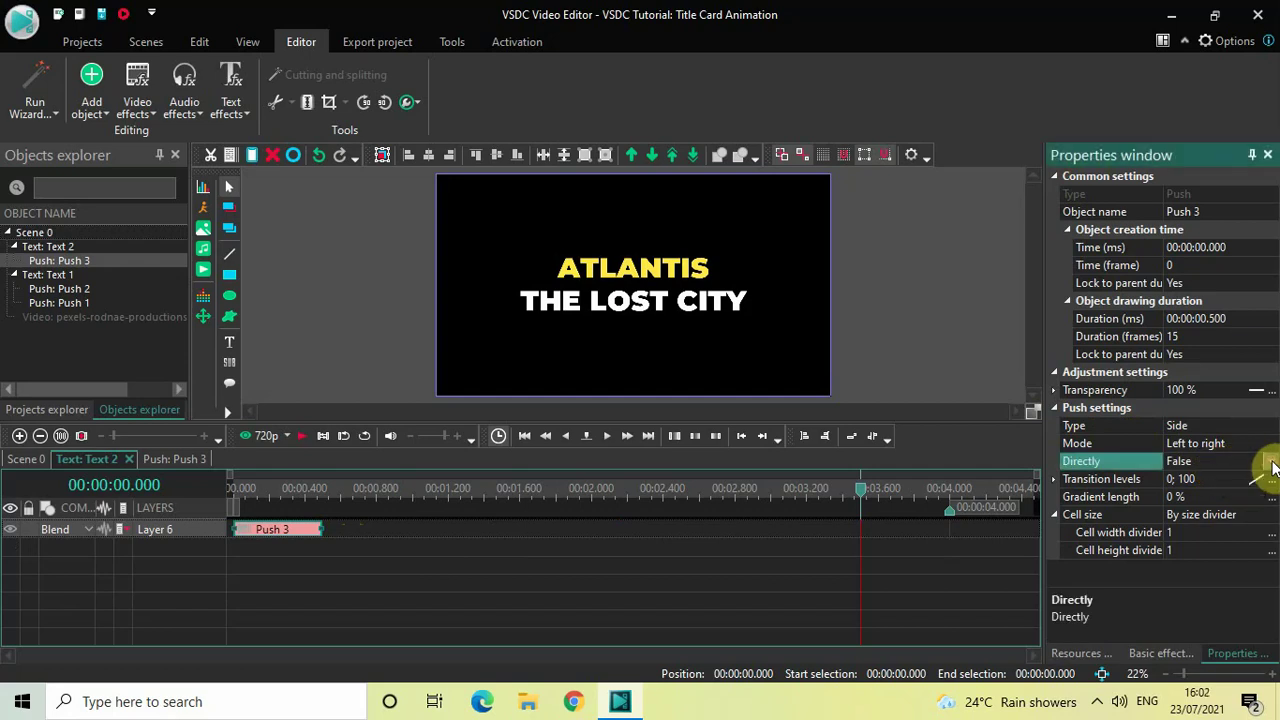
{"action": "left_click", "coordinate": [1272, 462]}
{"action": "left_click", "coordinate": [1203, 477]}
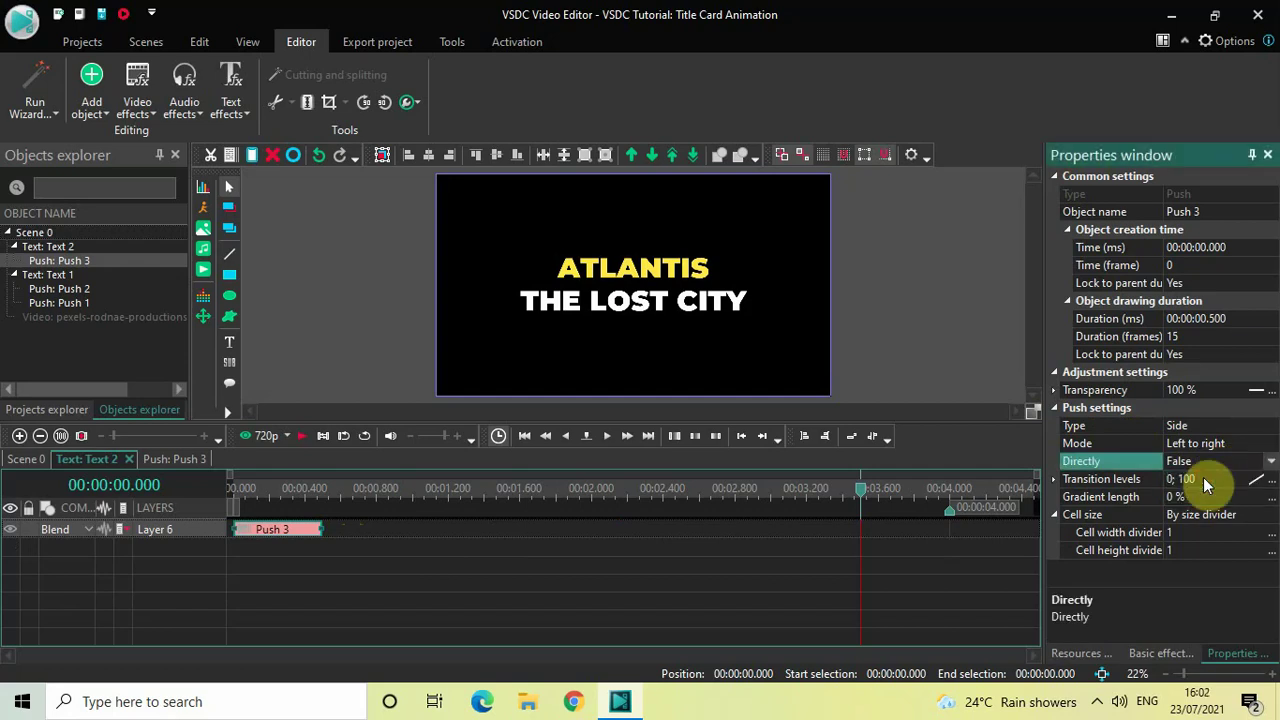
{"action": "left_click", "coordinate": [231, 494]}
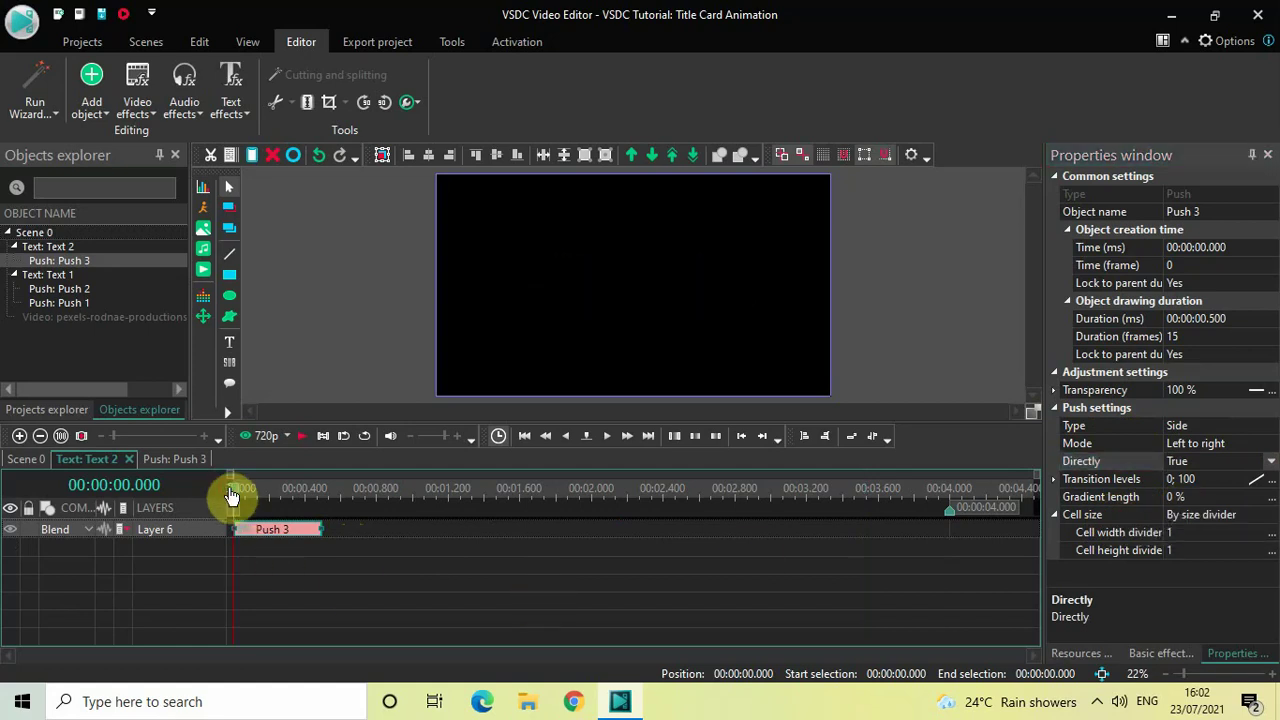
{"action": "key", "text": "space"}
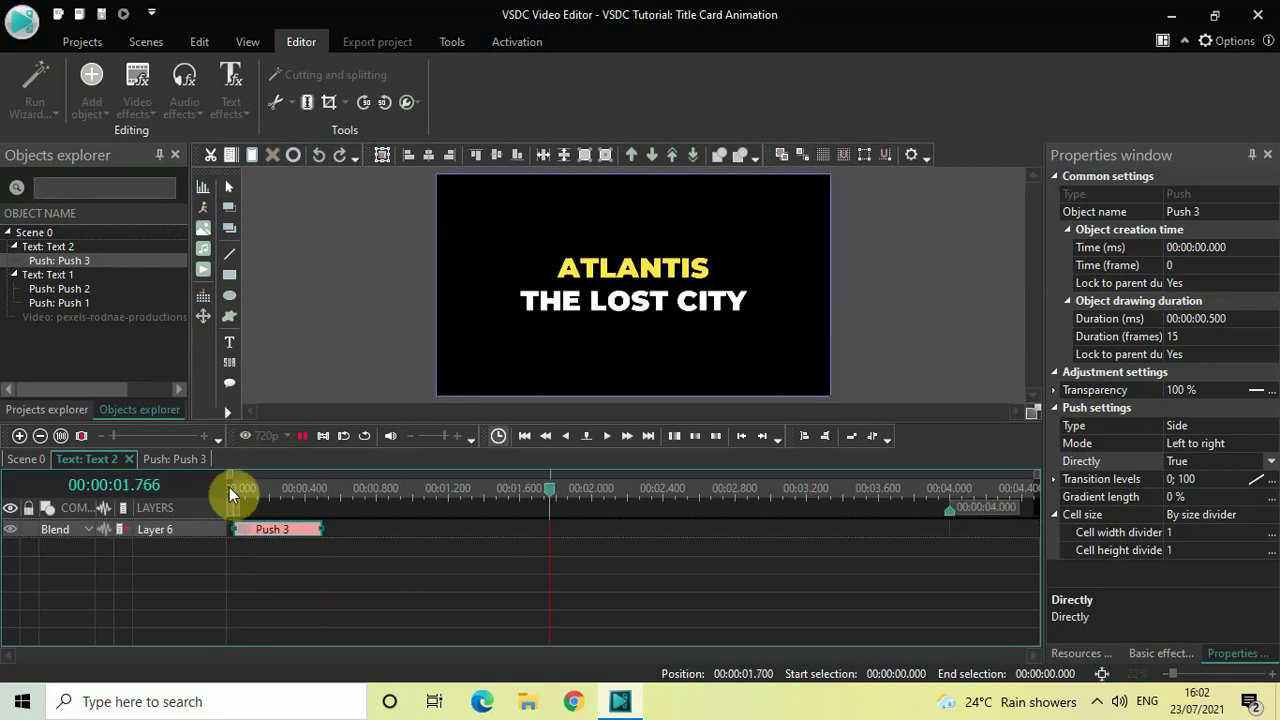
Add a closing Push transition to the THE LOST CITY text, positioned to the end of the scene.
{"action": "left_click", "coordinate": [319, 566]}
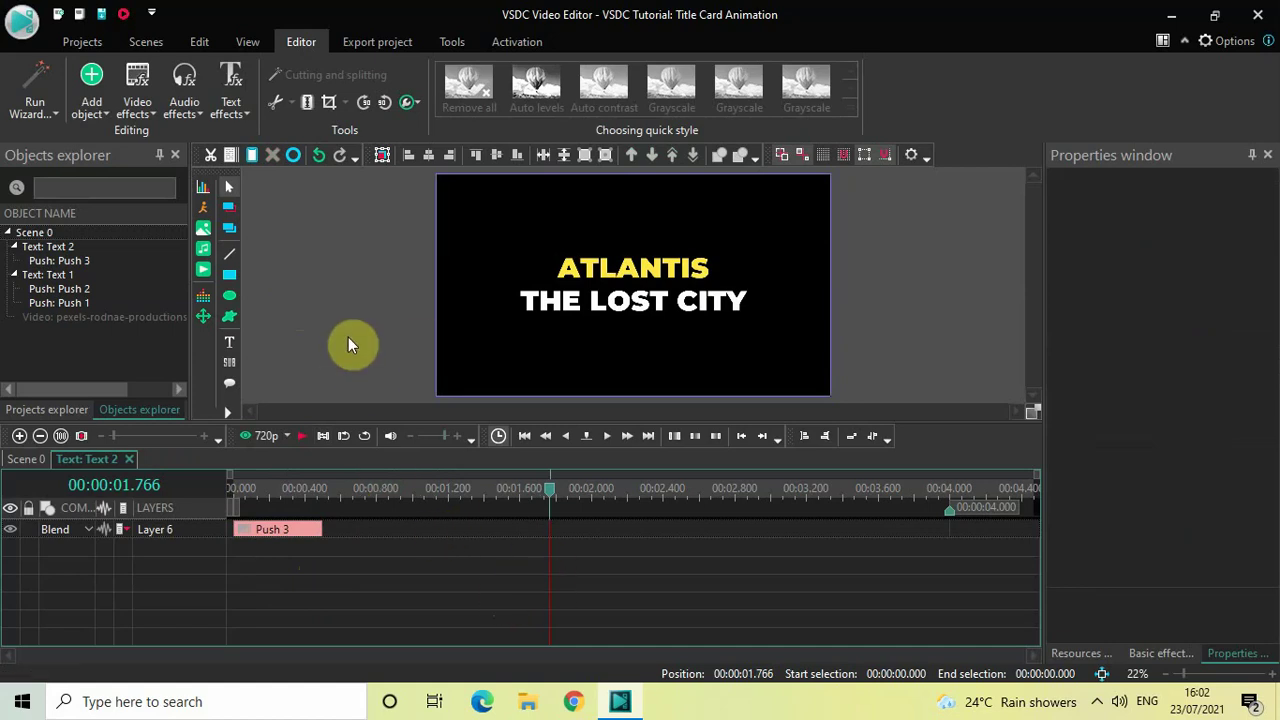
{"action": "left_click", "coordinate": [136, 95]}
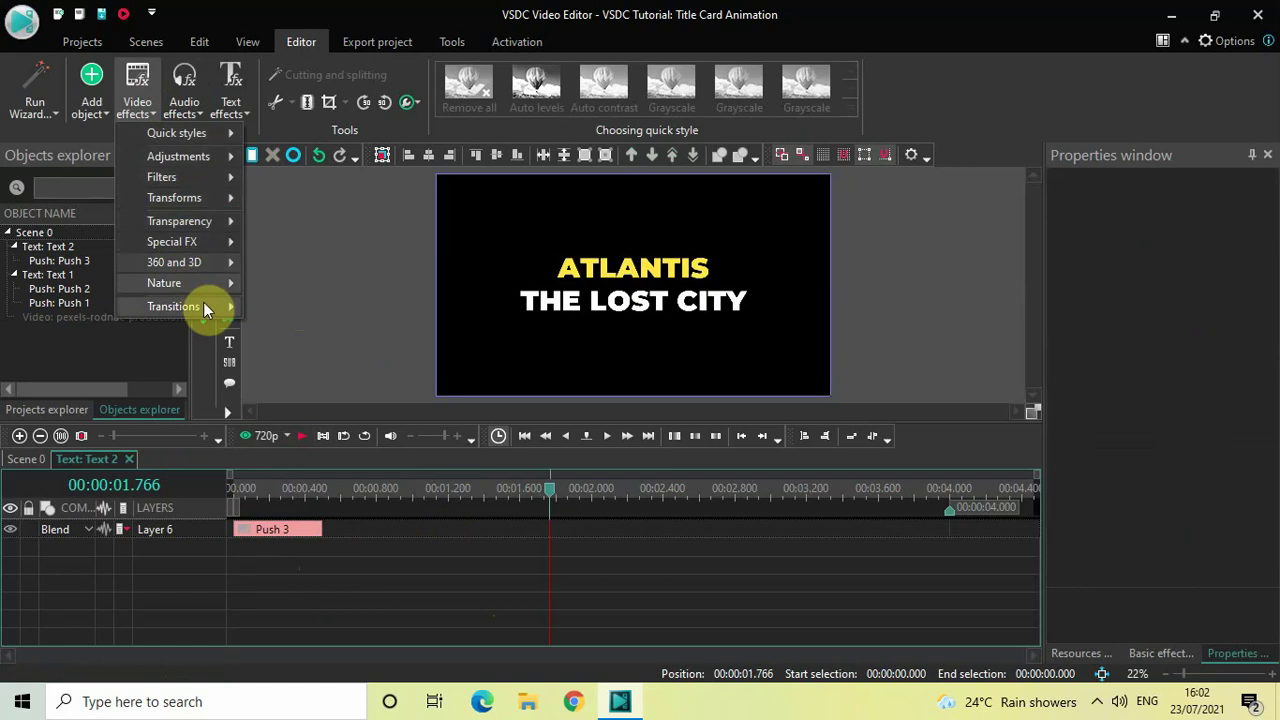
{"action": "mouse_move", "coordinate": [203, 304]}
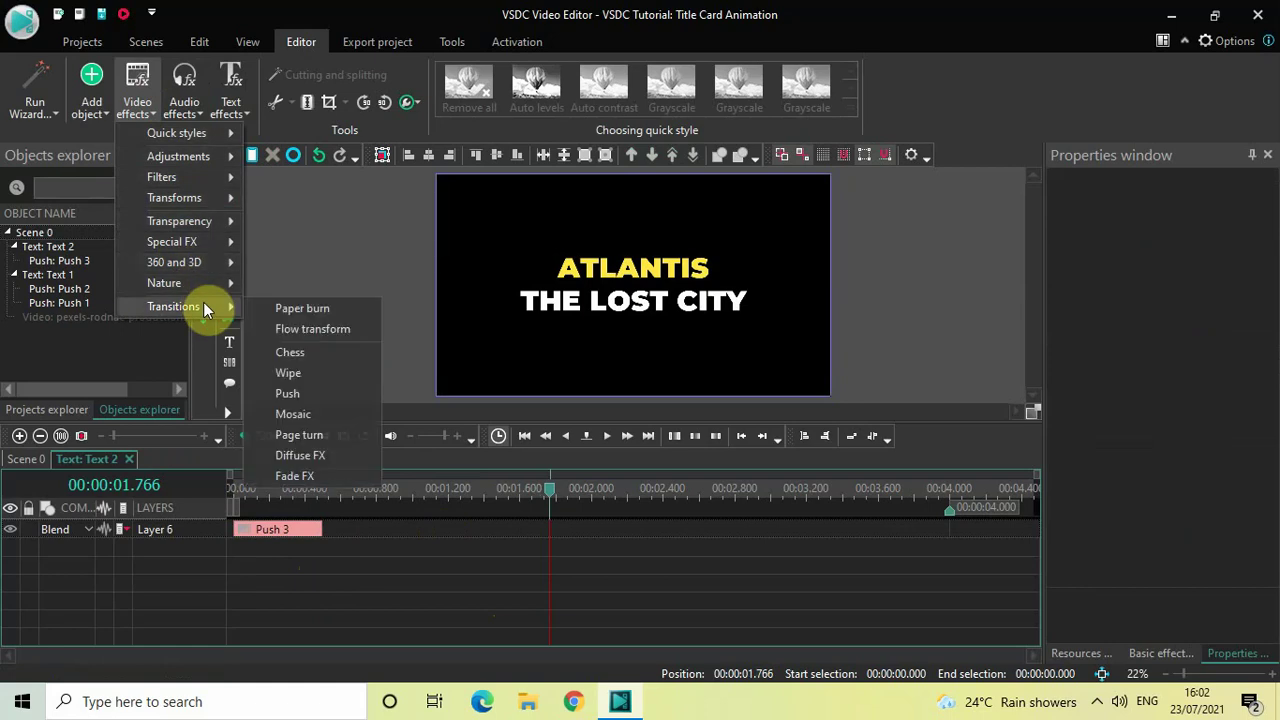
{"action": "left_click", "coordinate": [333, 392]}
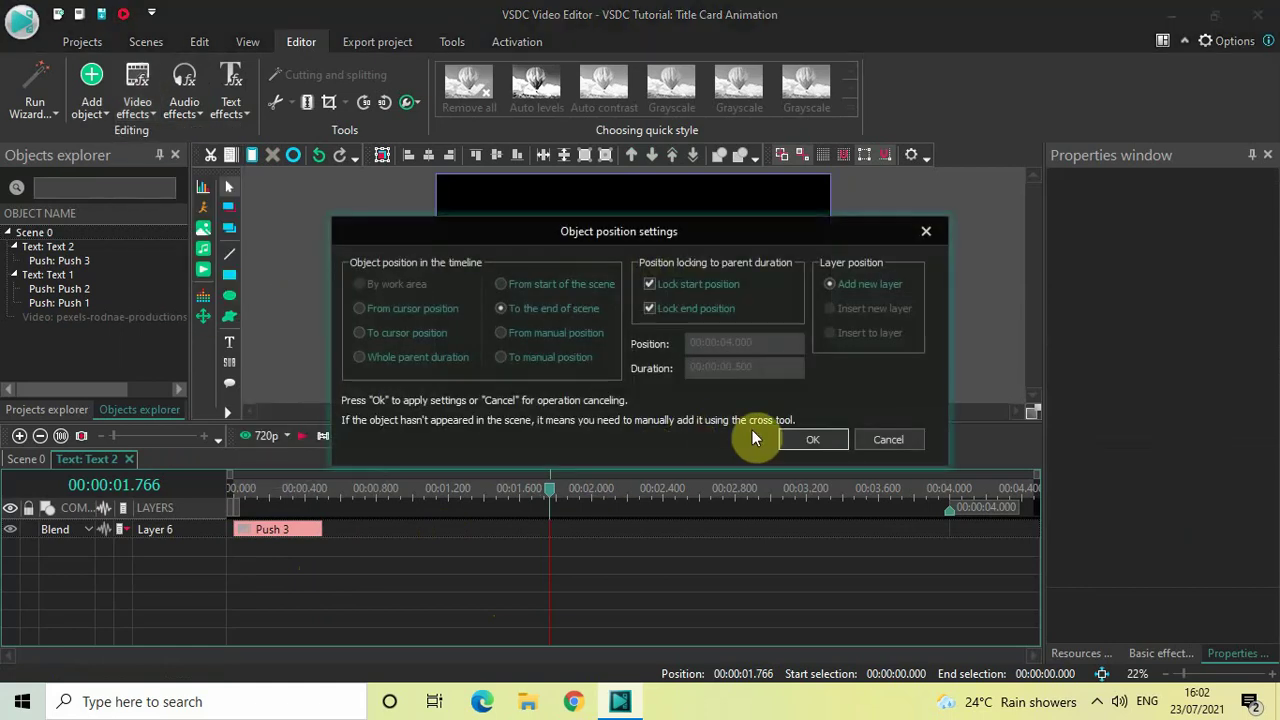
{"action": "left_click", "coordinate": [804, 442]}
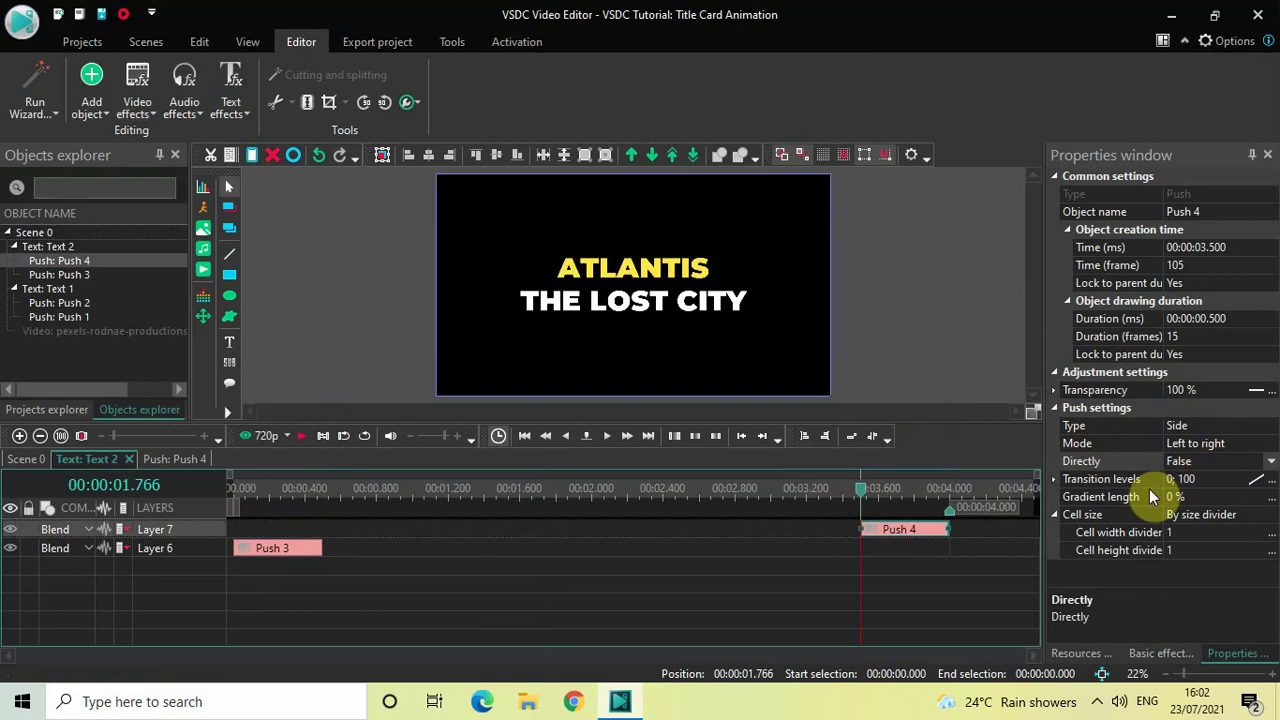
Set the mode of the THE LOST CITY closing Push transition to Right to left and play back the exit.
{"action": "left_click", "coordinate": [1272, 445]}
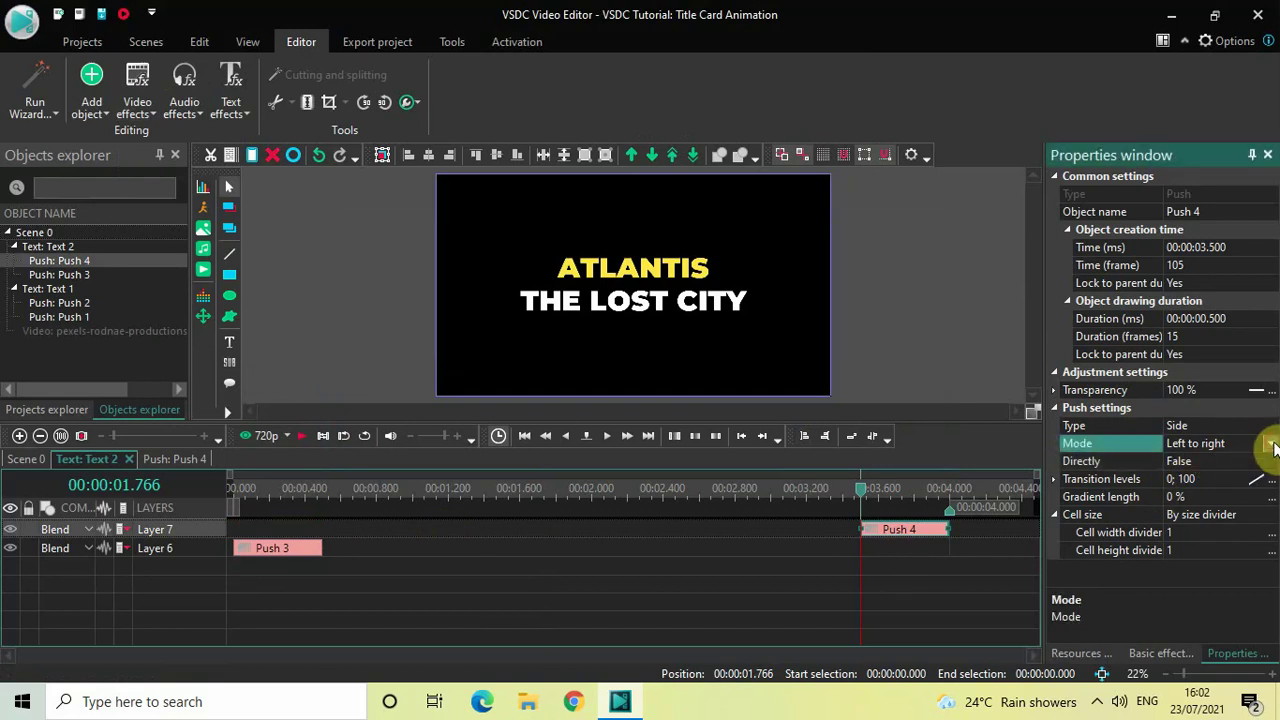
{"action": "left_click", "coordinate": [1271, 443]}
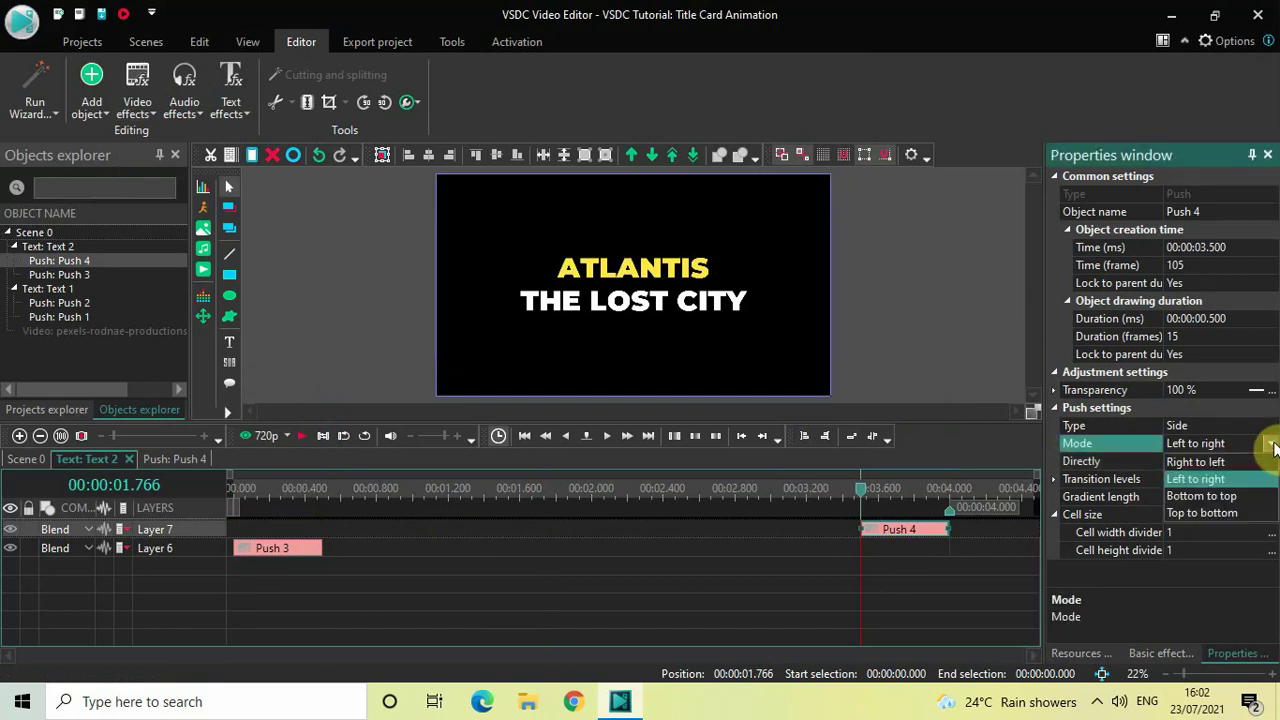
{"action": "left_click", "coordinate": [1223, 460]}
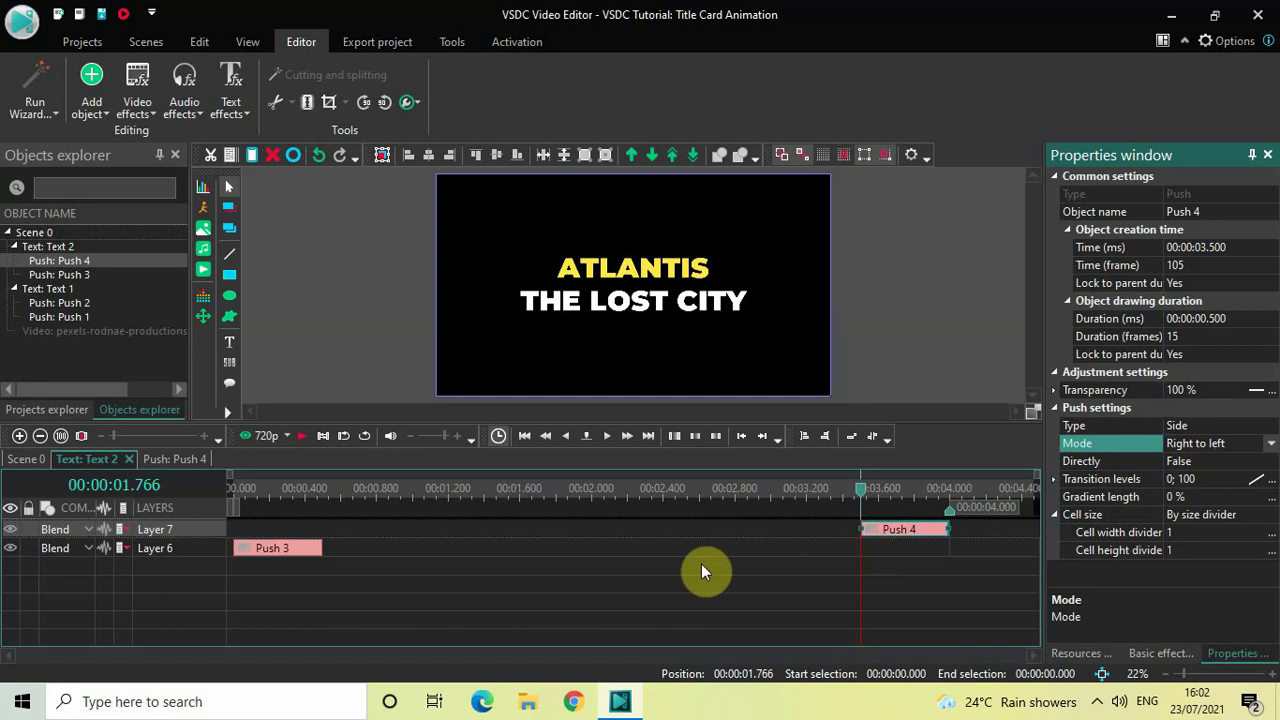
{"action": "key", "text": "space"}
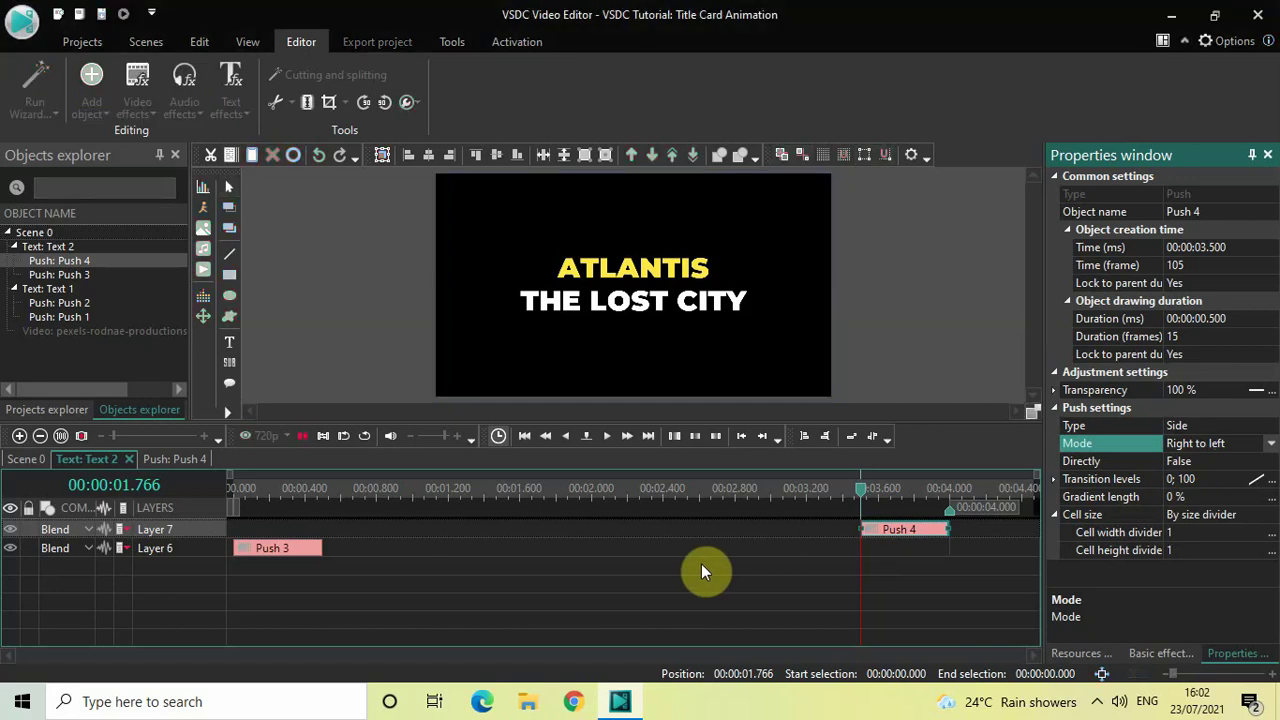
Return to the main scene and play the complete title animation from the start.
{"action": "left_click", "coordinate": [25, 460]}
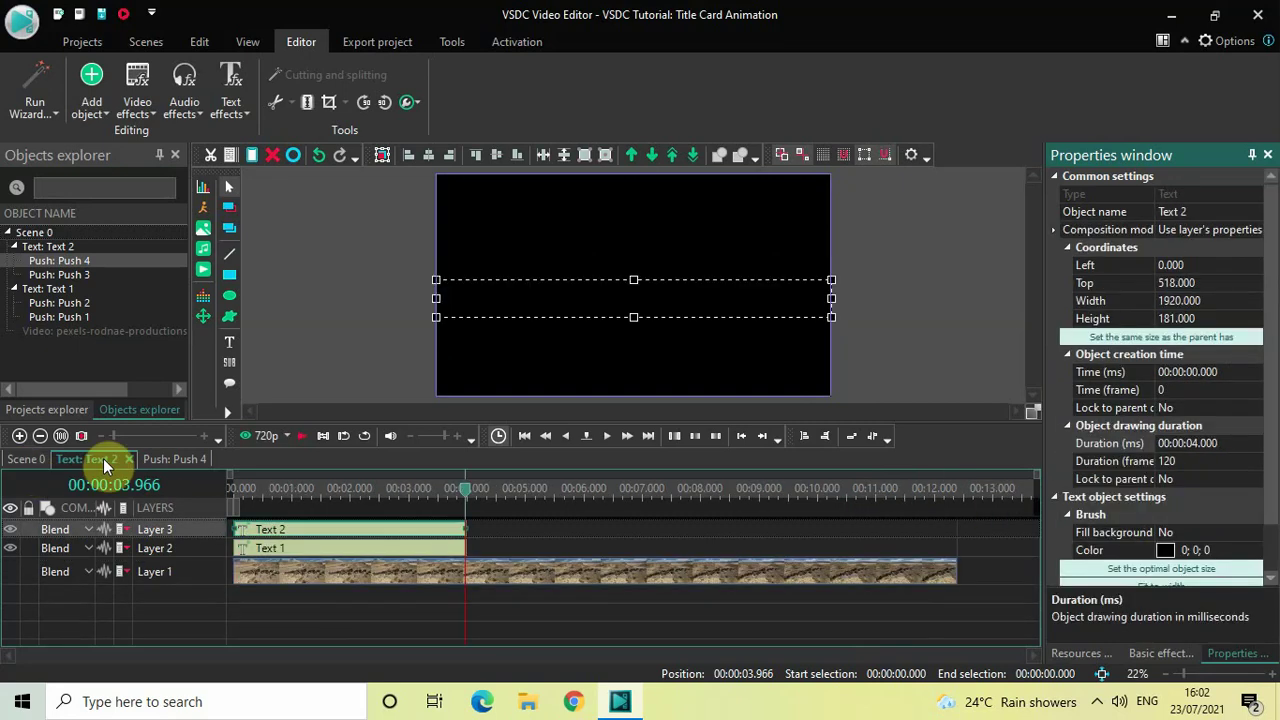
{"action": "left_click", "coordinate": [228, 489]}
{"action": "left_click", "coordinate": [293, 280]}
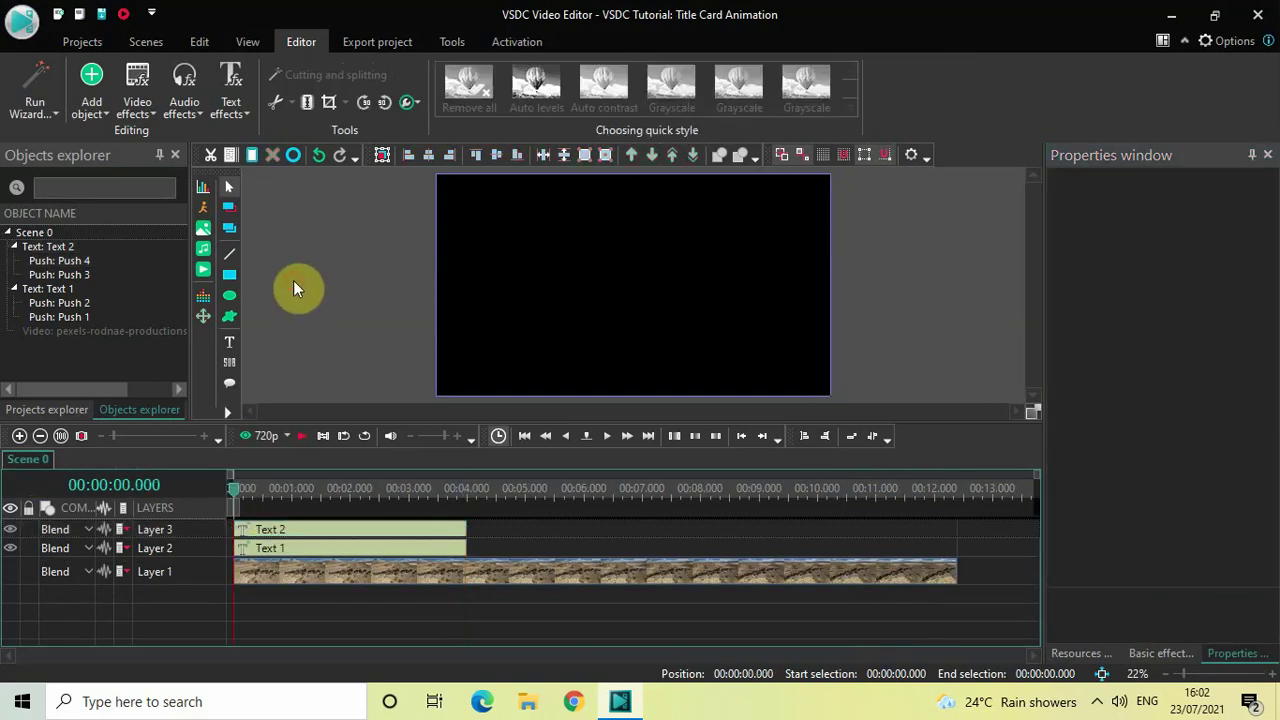
{"action": "key", "text": "space"}
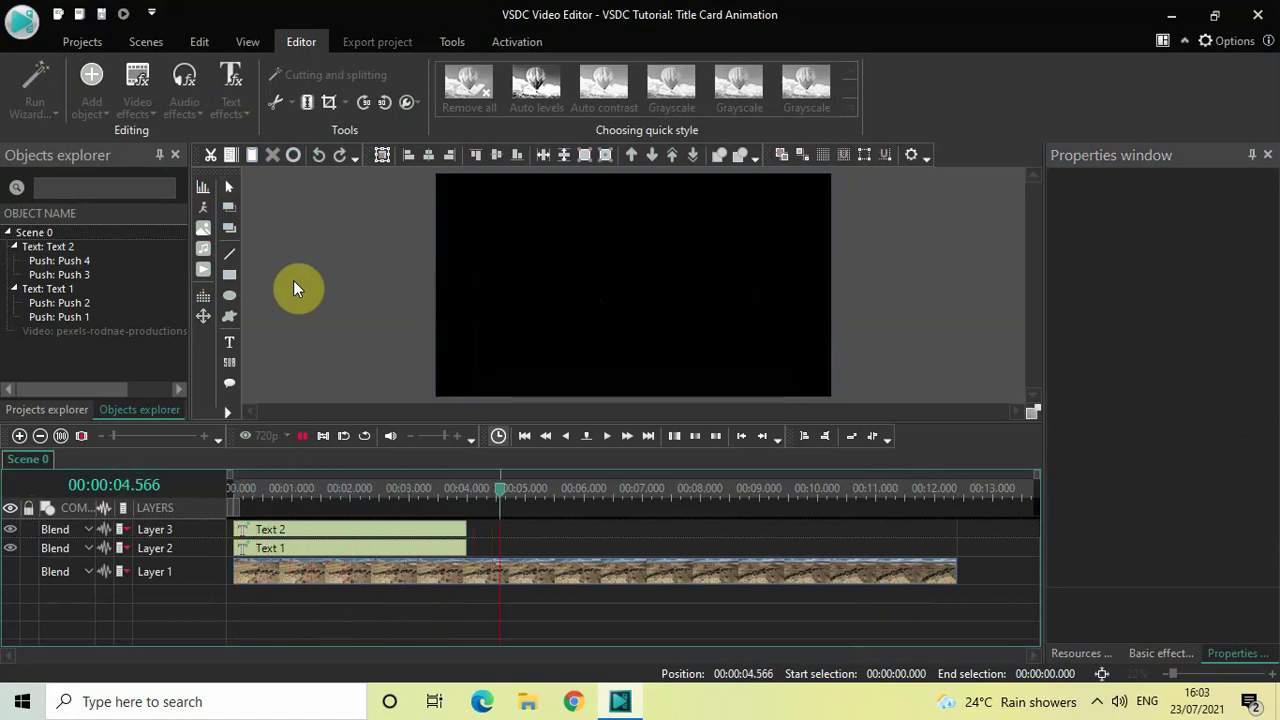
{"action": "key", "text": "space"}
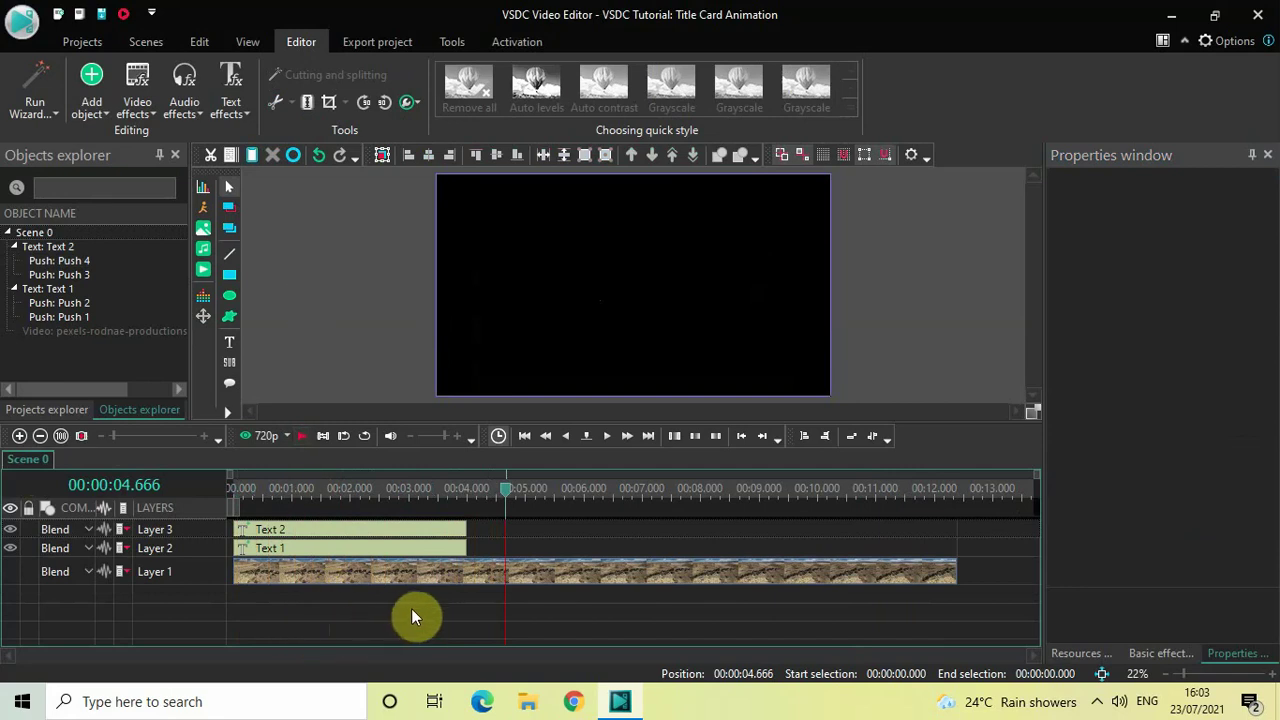
Make the desert video layer visible and play the scene from the start with the titles over it.
{"action": "left_click", "coordinate": [8, 580]}
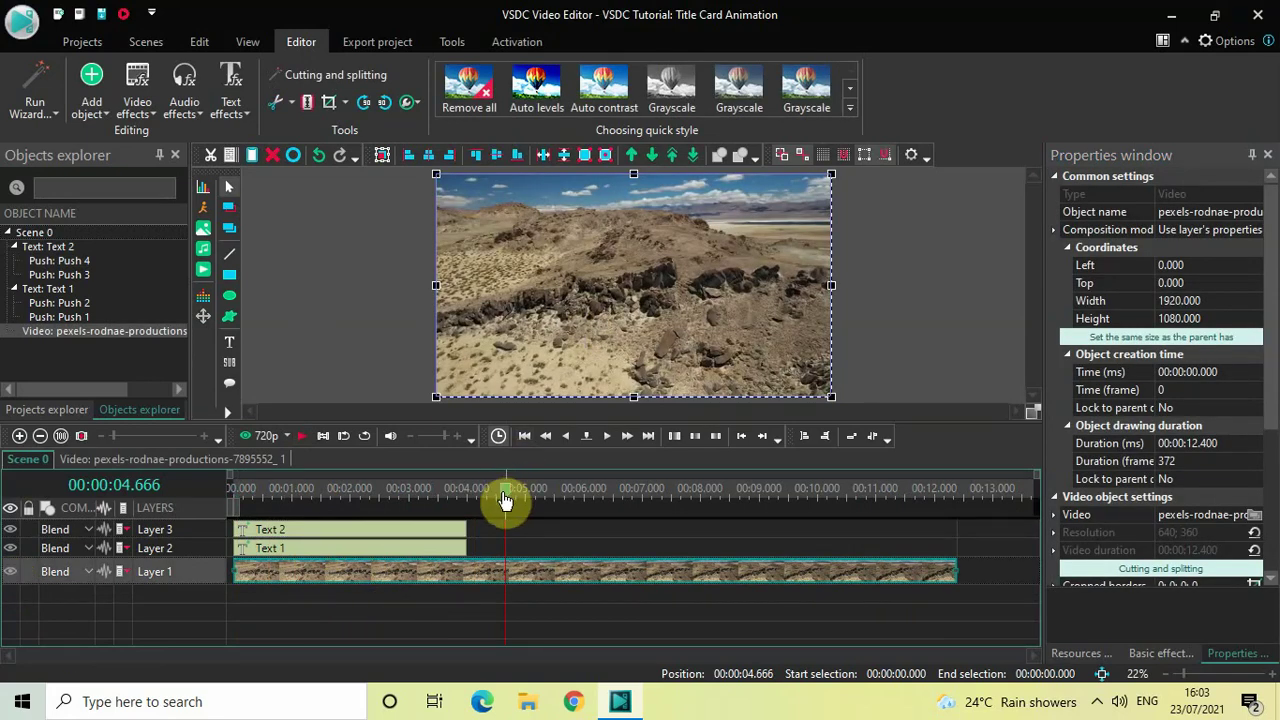
{"action": "left_click_drag", "start_coordinate": [505, 492], "coordinate": [135, 483]}
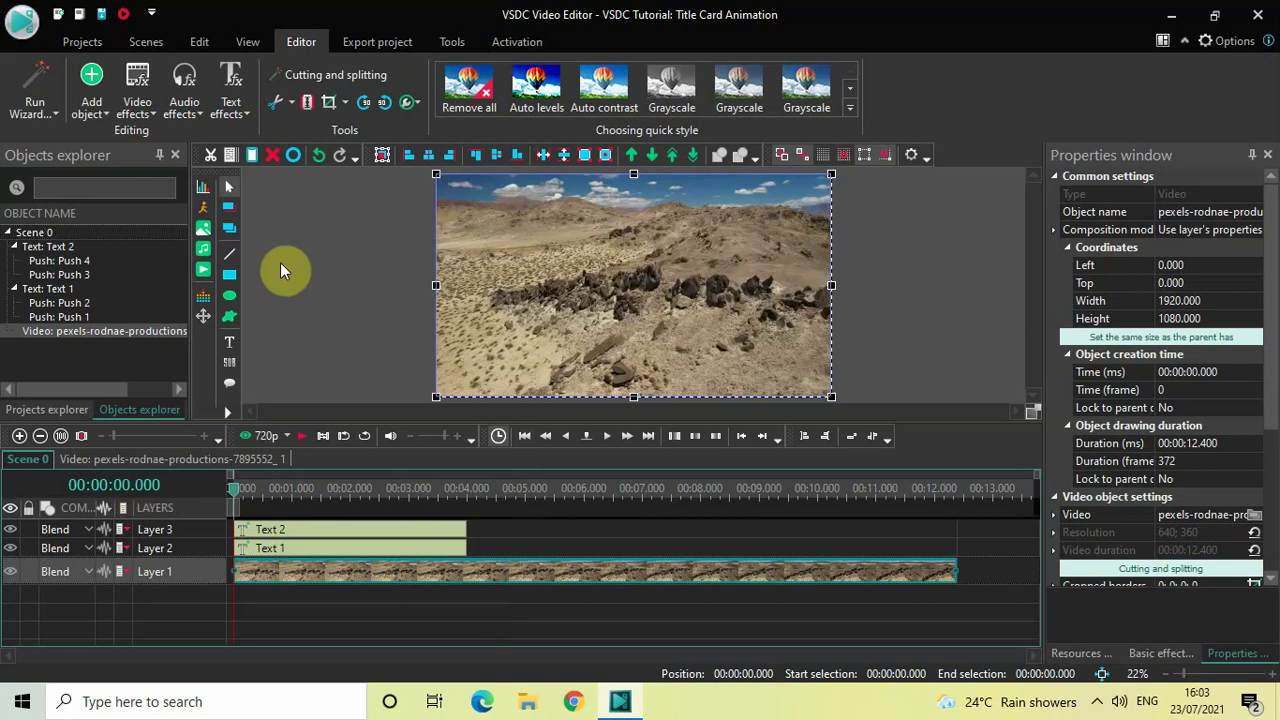
{"action": "key", "text": "space"}
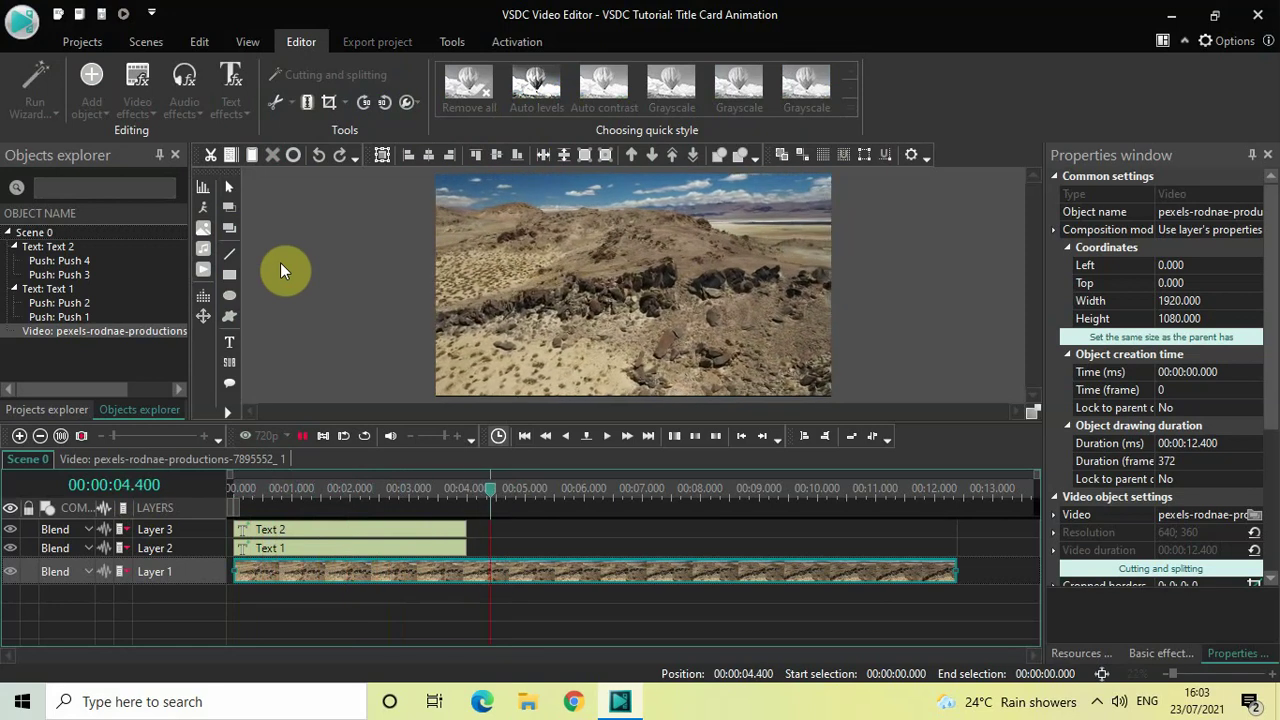
{"action": "key", "text": "space"}
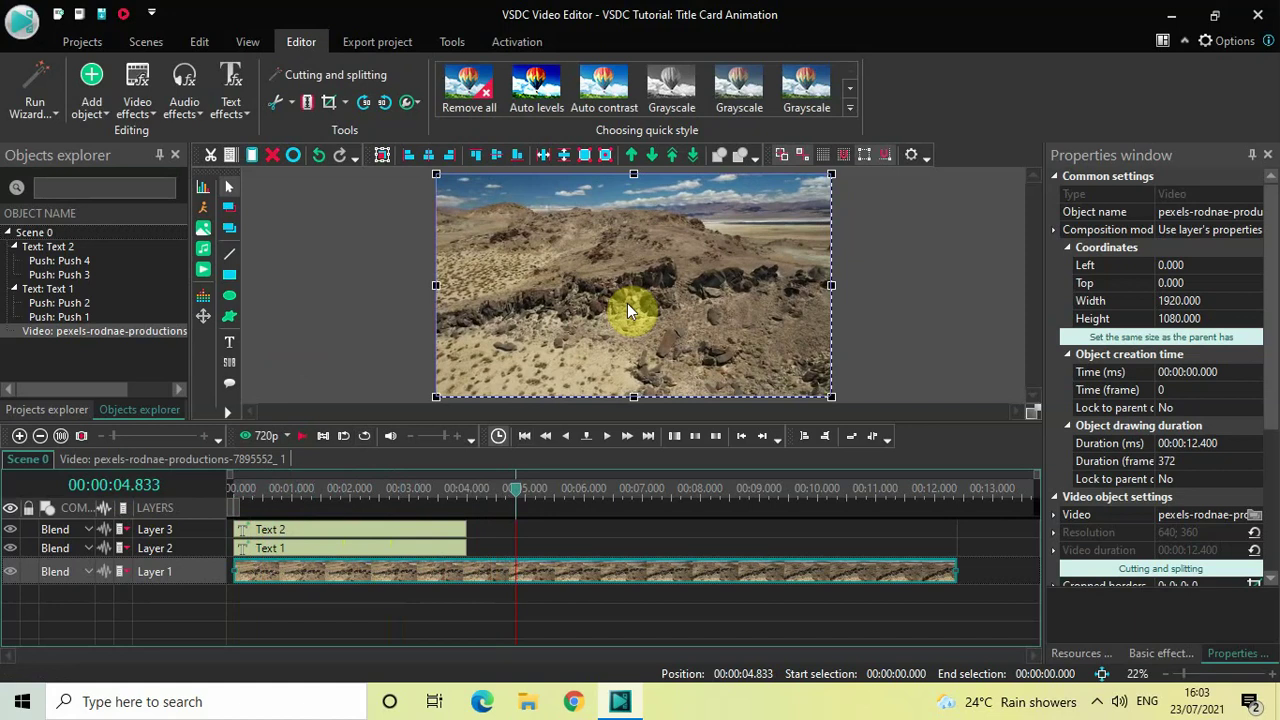
Open the desert video's own timeline and add a Transparent effect from its start, using the whole parent duration.
{"action": "double_click", "coordinate": [435, 583]}
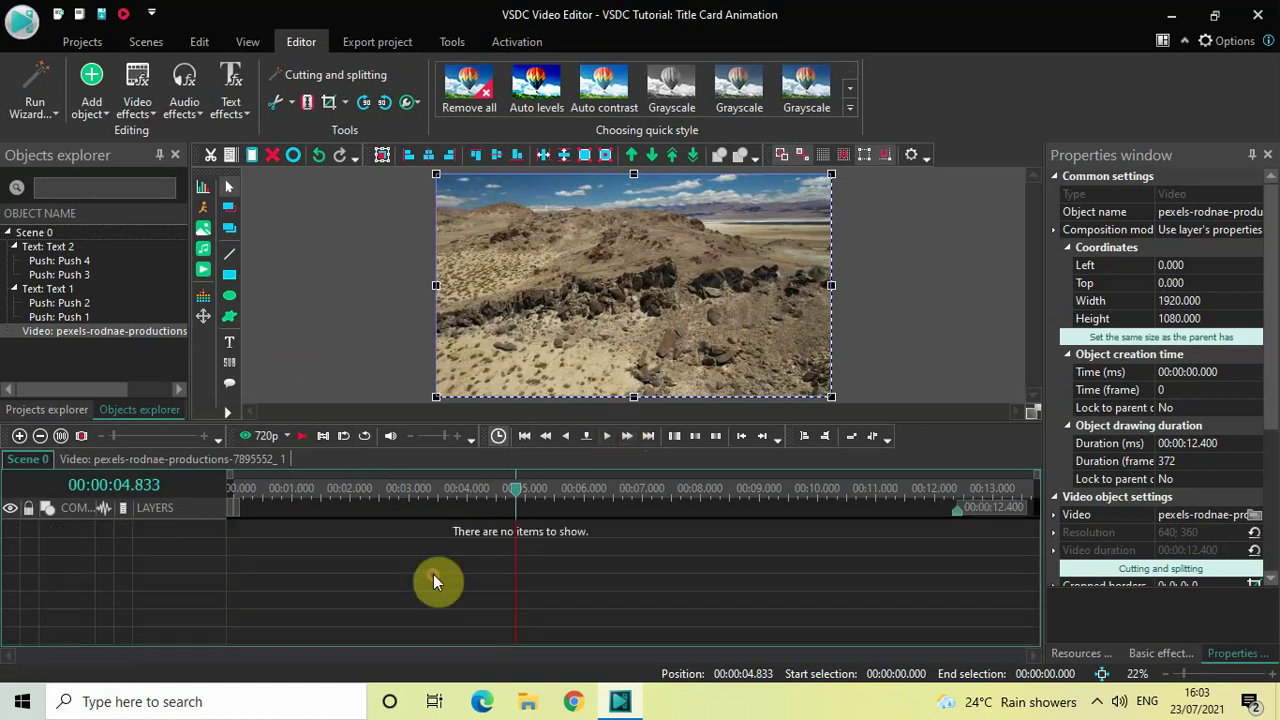
{"action": "left_click", "coordinate": [229, 494]}
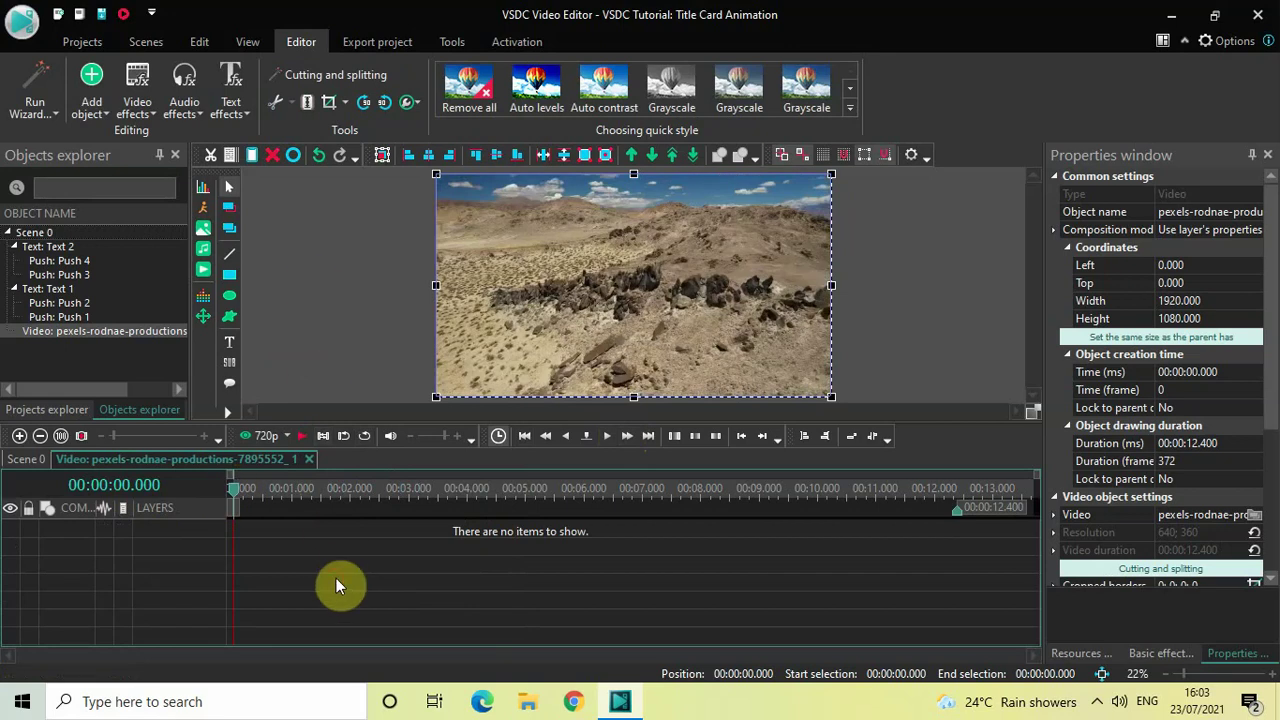
{"action": "left_click", "coordinate": [137, 104]}
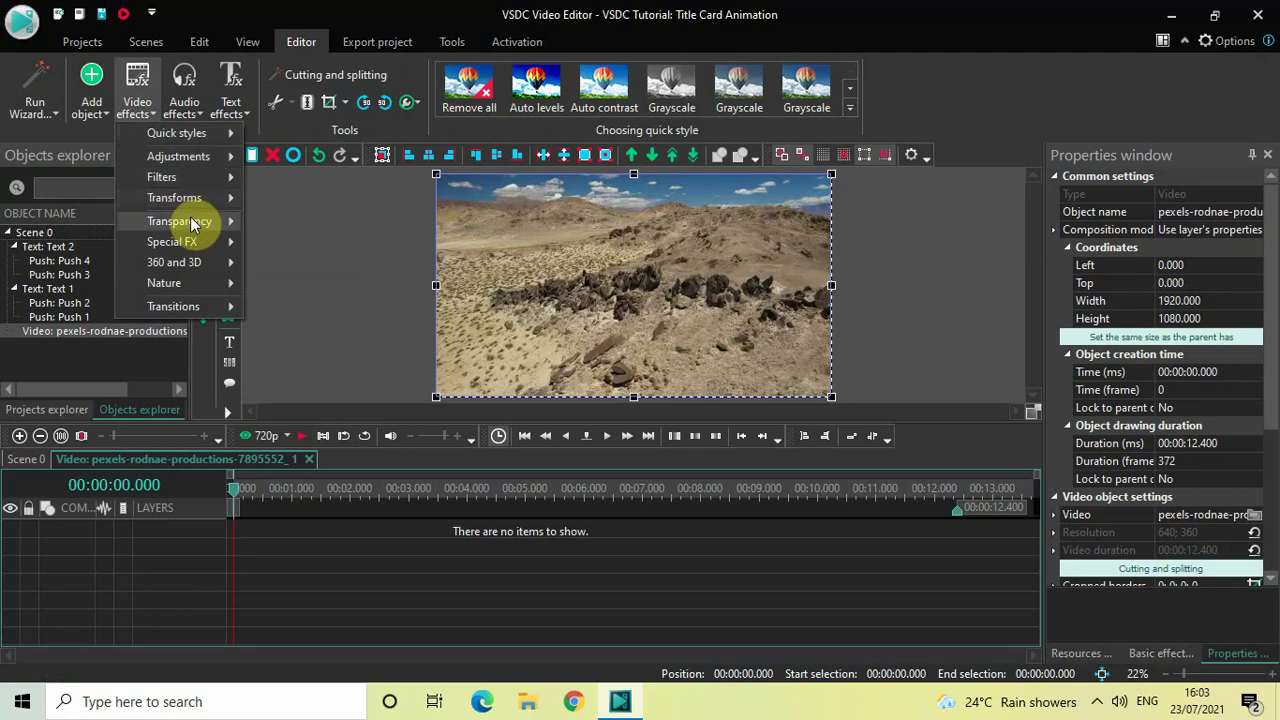
{"action": "mouse_move", "coordinate": [229, 224]}
{"action": "left_click", "coordinate": [355, 264]}
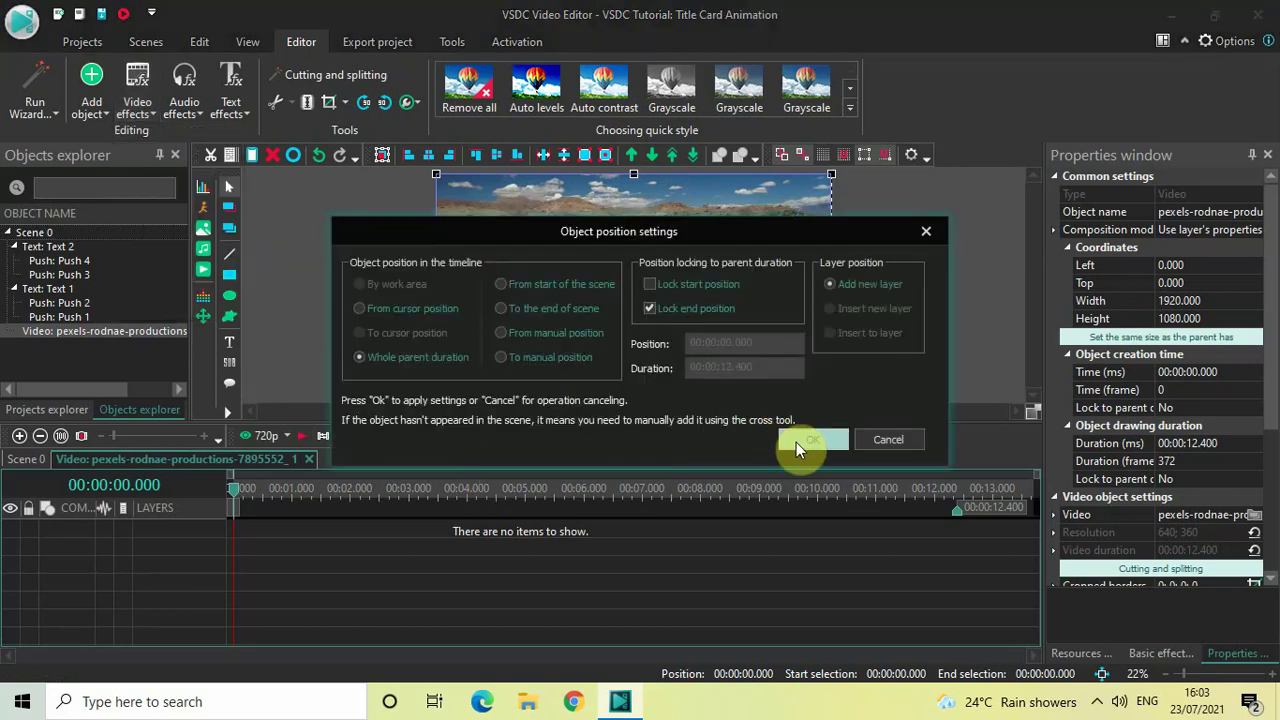
{"action": "left_click", "coordinate": [799, 441]}
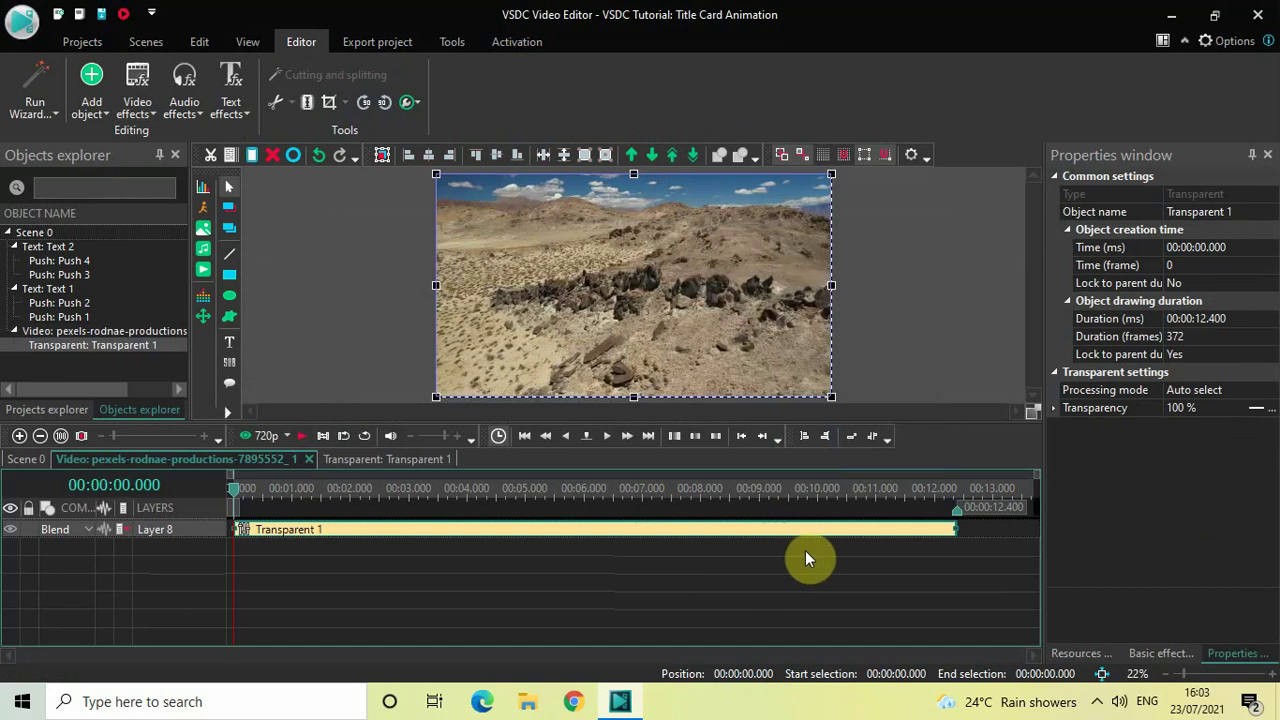
Set the drawing duration of the desert video's Transparent effect to 00:00:04.000.
{"action": "left_click", "coordinate": [1235, 319]}
{"action": "key", "text": "BackSpace"}
{"action": "key", "text": "BackSpace"}
{"action": "key", "text": "BackSpace"}
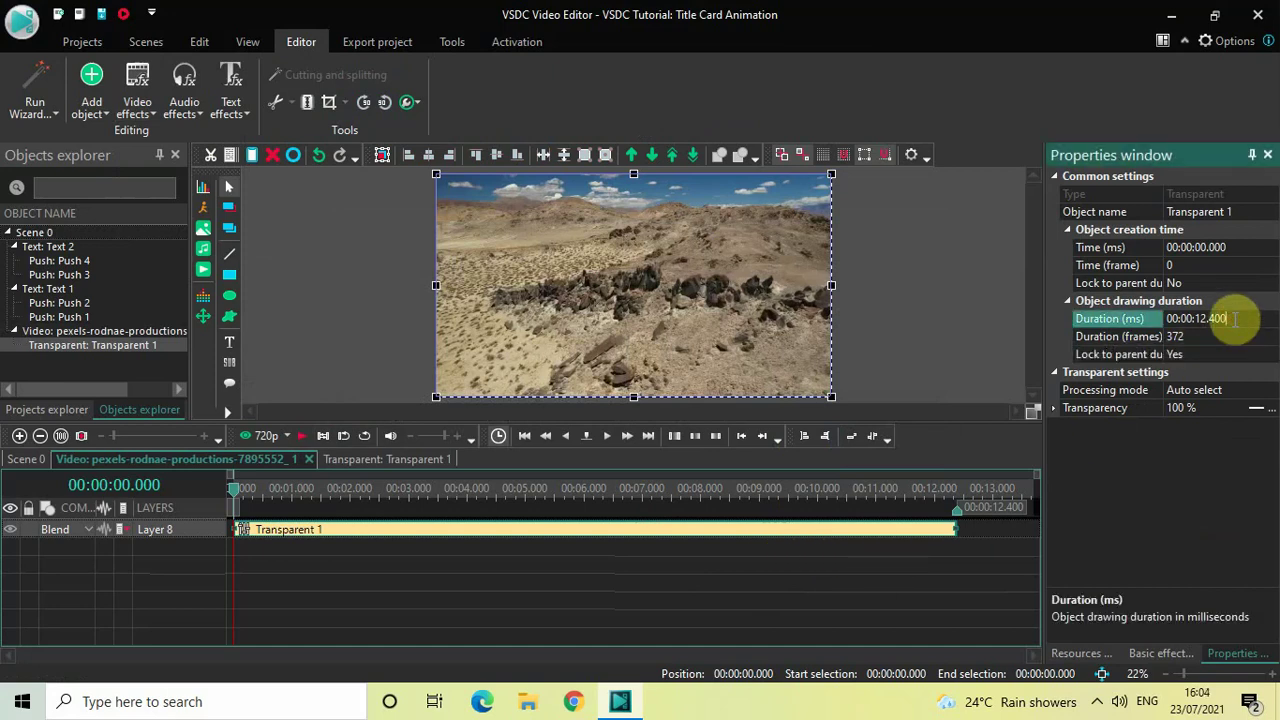
{"action": "key", "text": "BackSpace"}
{"action": "key", "text": "BackSpace"}
{"action": "key", "text": "BackSpace"}
{"action": "type", "text": "04.000"}
{"action": "key", "text": "Return"}
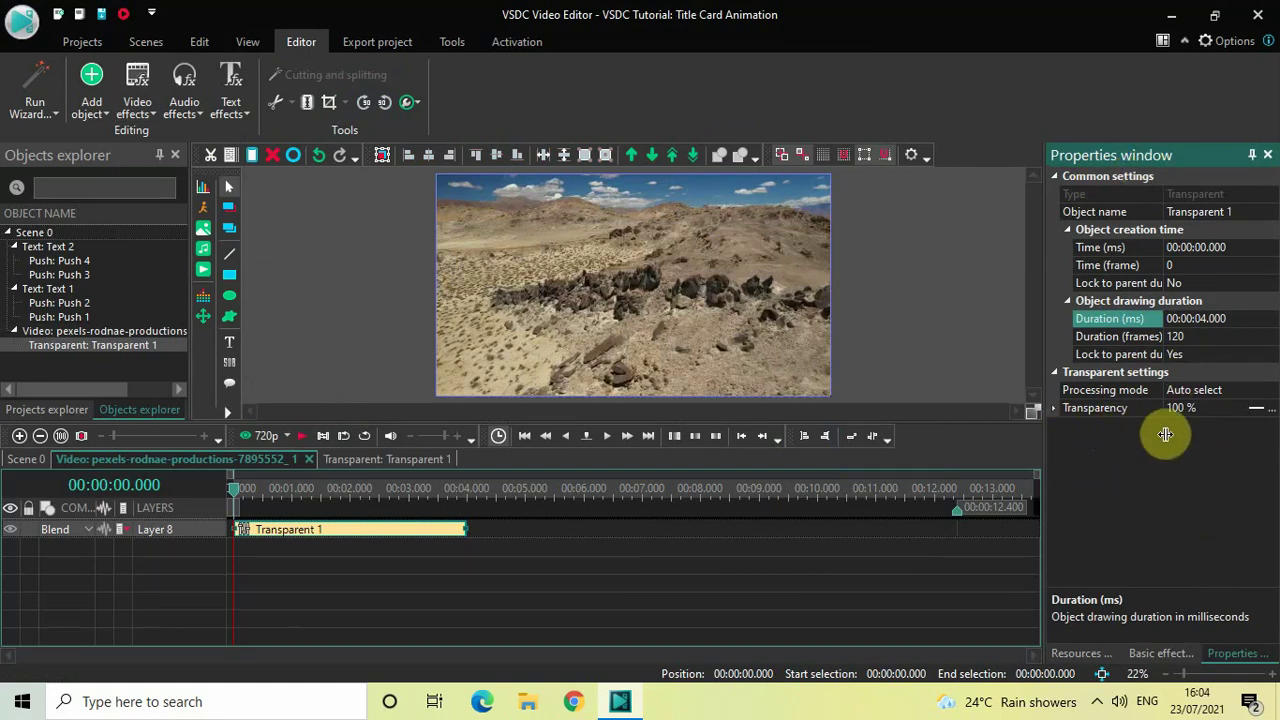
Change the Transparent effect's transparency to a linear change with the values 0; 40 %.
{"action": "left_click", "coordinate": [1257, 411]}
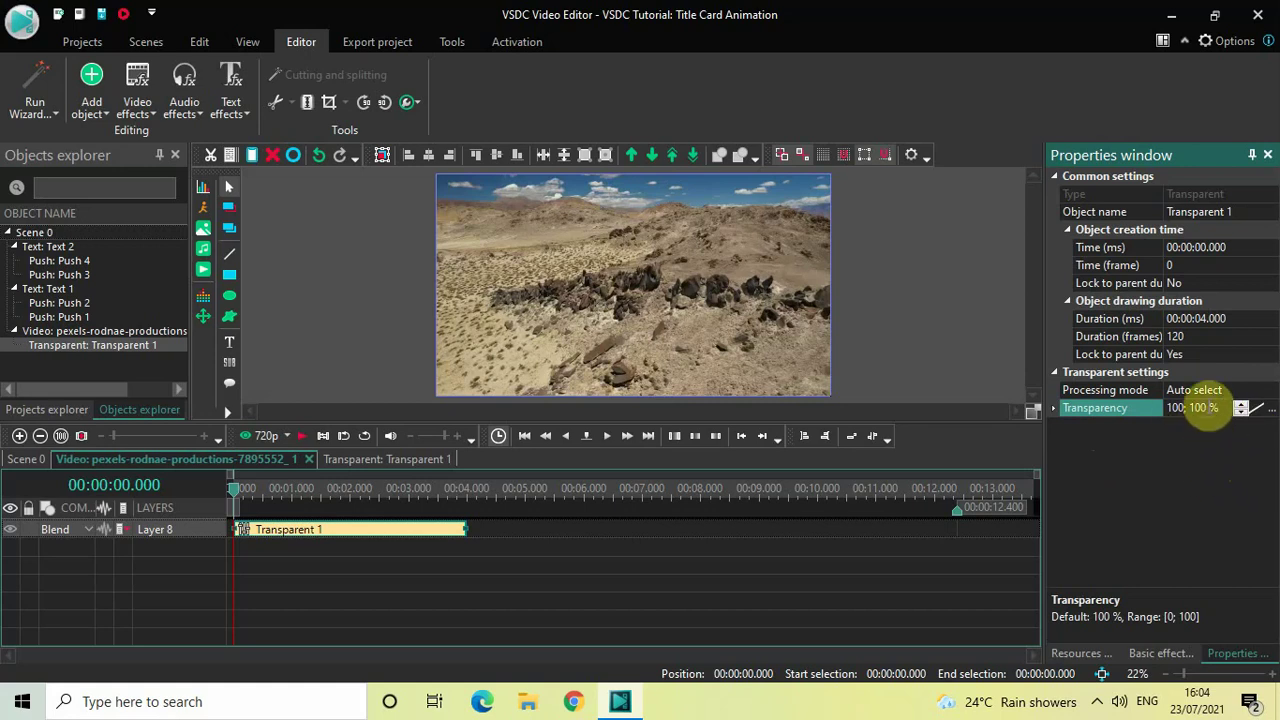
{"action": "left_click", "coordinate": [1207, 407]}
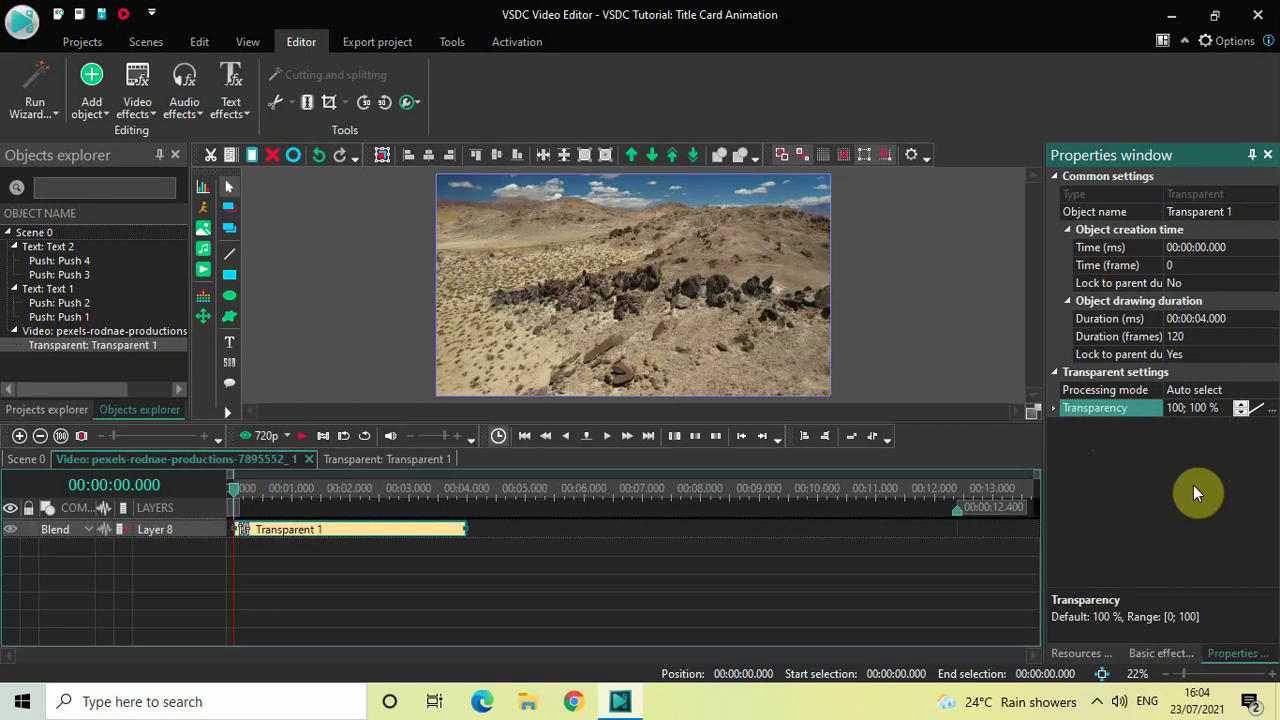
{"action": "key", "text": "shift+Home"}
{"action": "key", "text": "BackSpace"}
{"action": "type", "text": "0"}
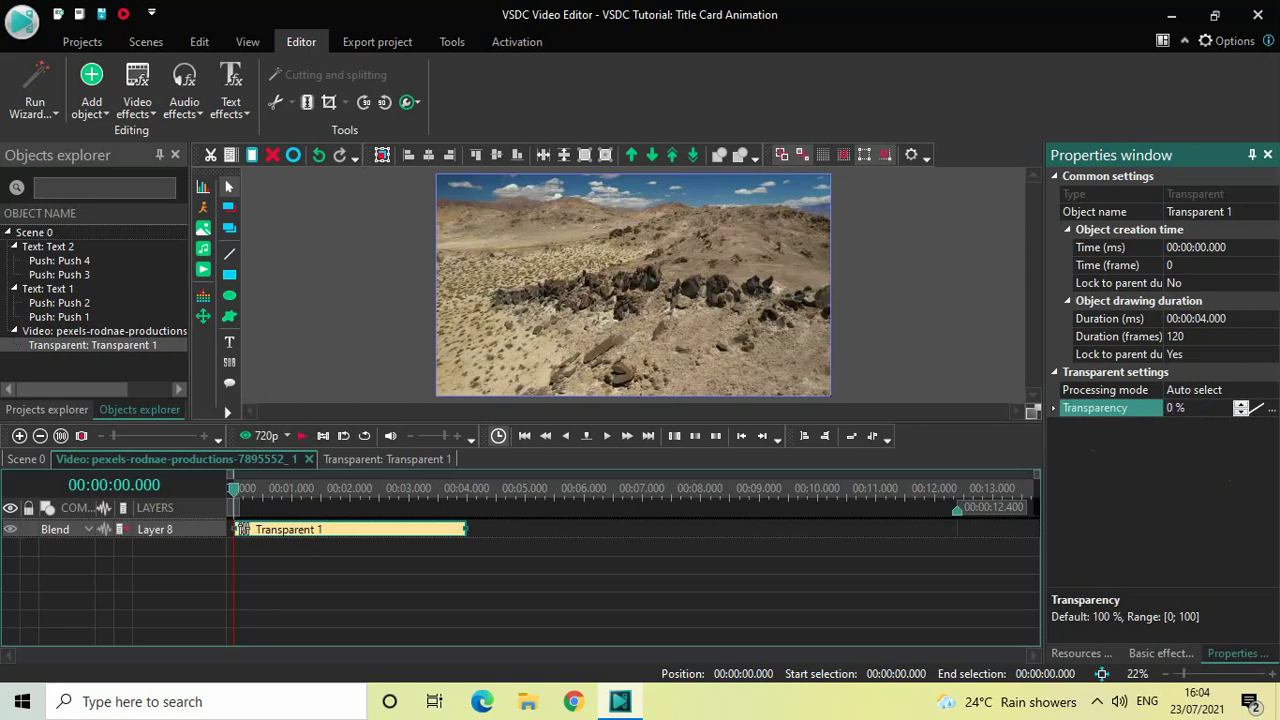
{"action": "type", "text": ";40"}
{"action": "left_click", "coordinate": [1193, 485]}
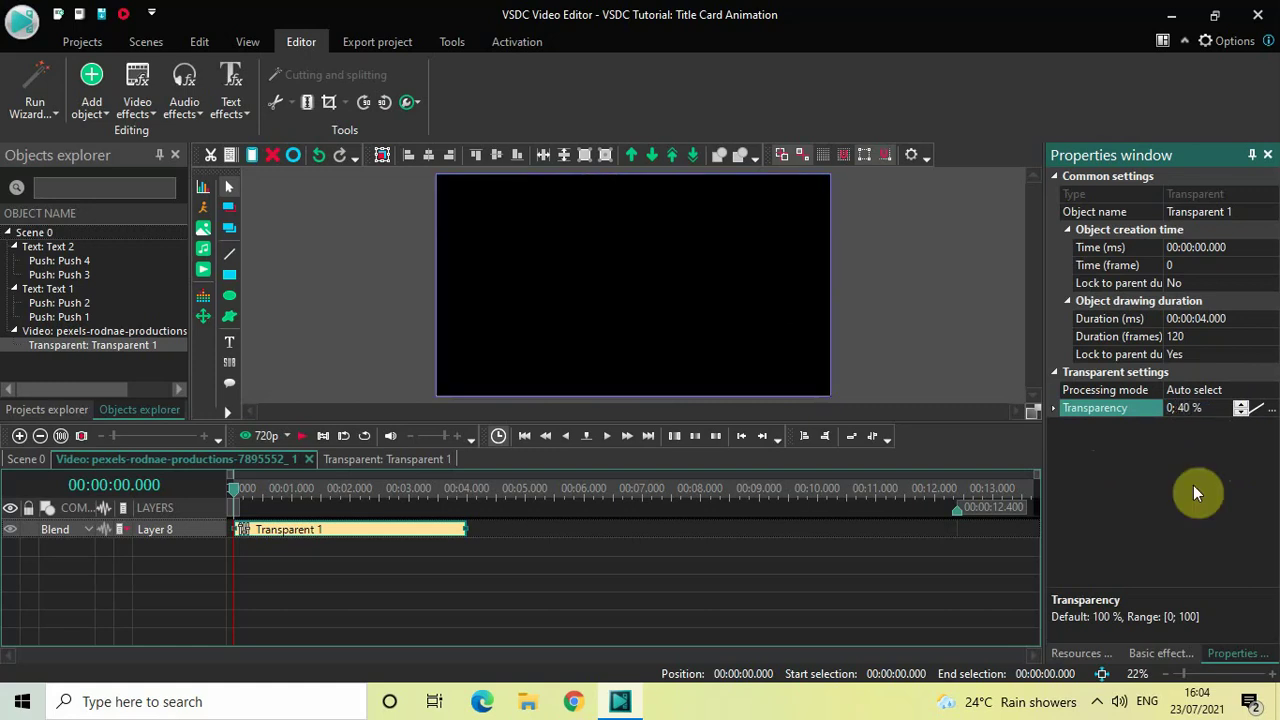
Return to the main scene and play it from the start to check the video's fade-in behind the titles.
{"action": "left_click", "coordinate": [27, 459]}
{"action": "left_click", "coordinate": [337, 284]}
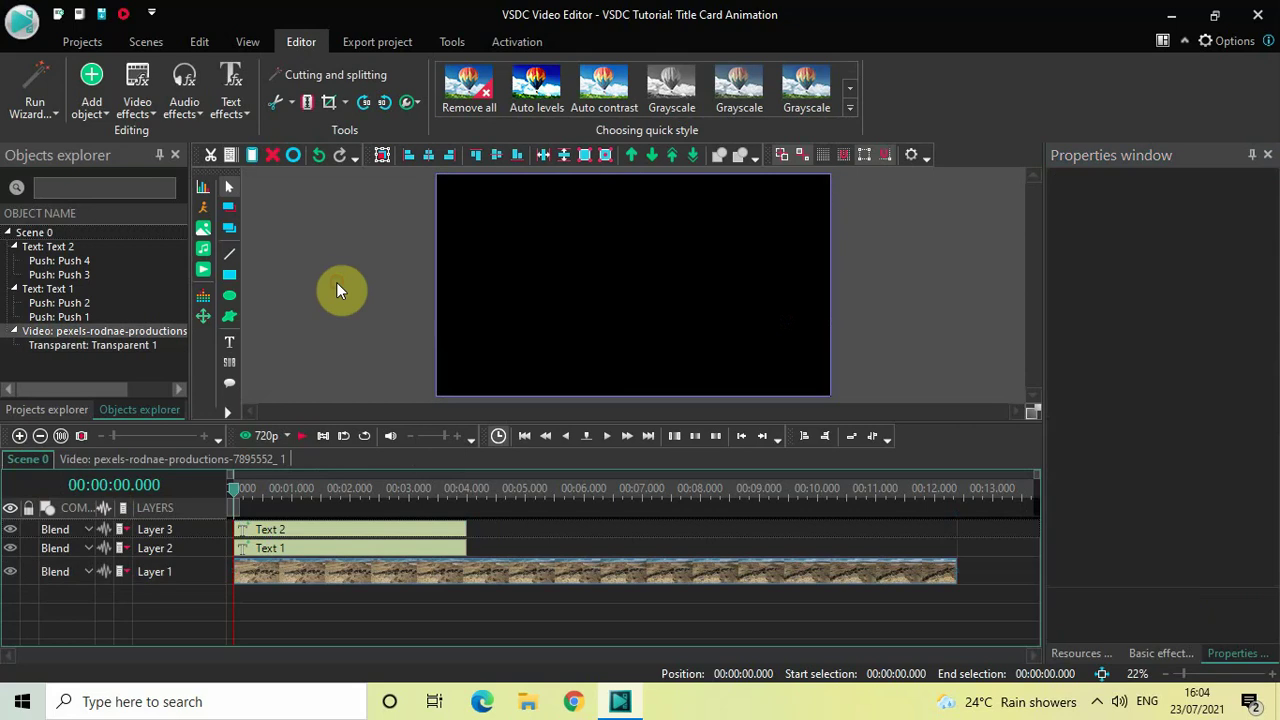
{"action": "key", "text": "space"}
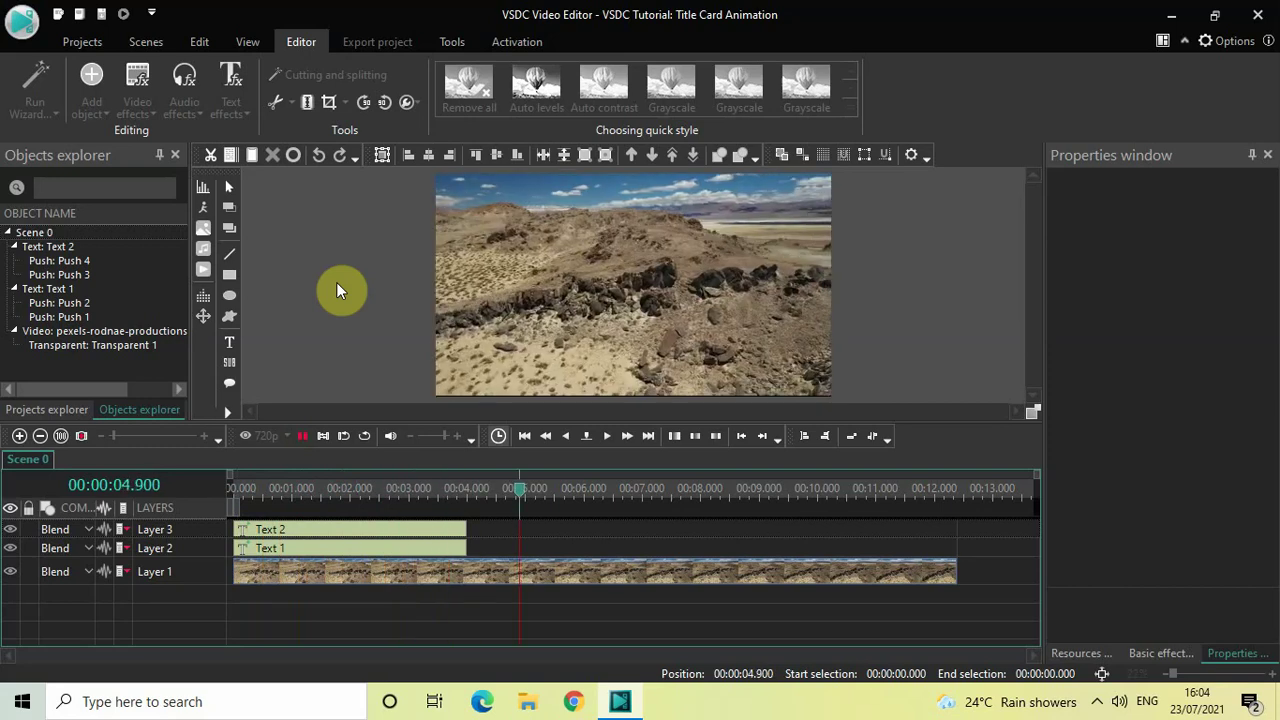
{"action": "key", "text": "space"}
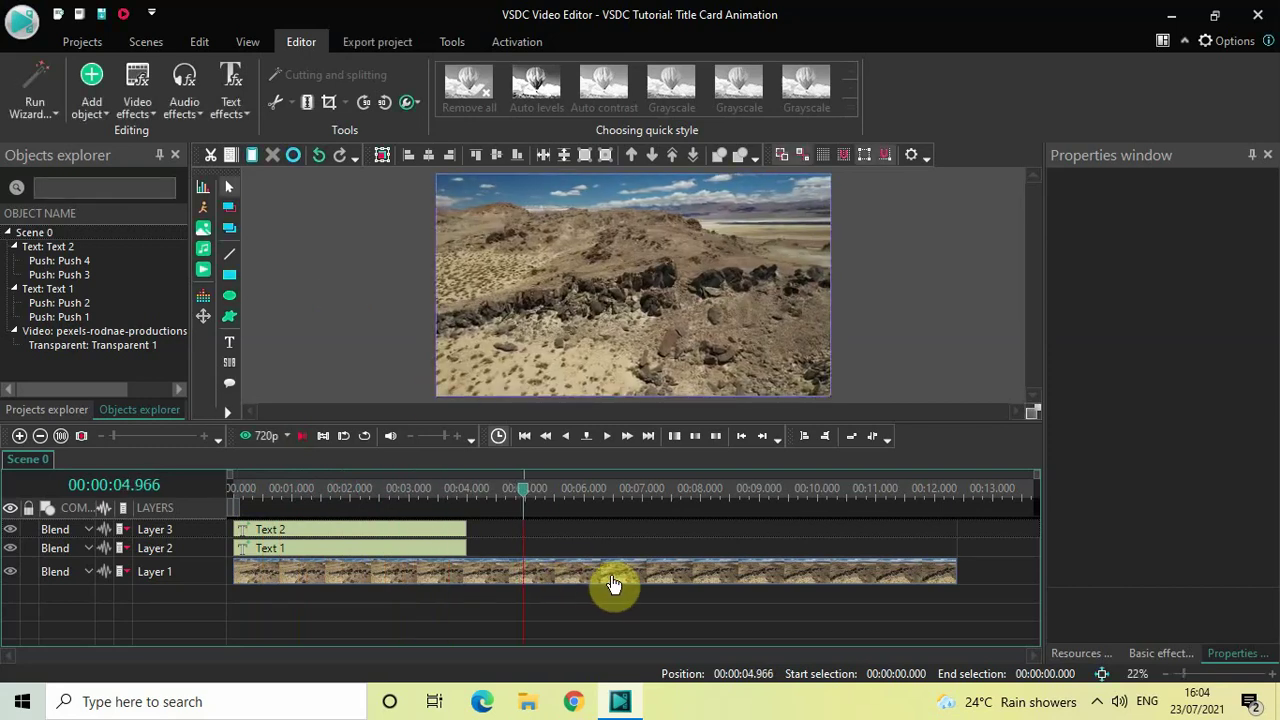
Place the playhead at about 3.4 seconds and play back the video's brightness change as the titles leave.
{"action": "mouse_move", "coordinate": [614, 585]}
{"action": "left_click", "coordinate": [431, 492]}
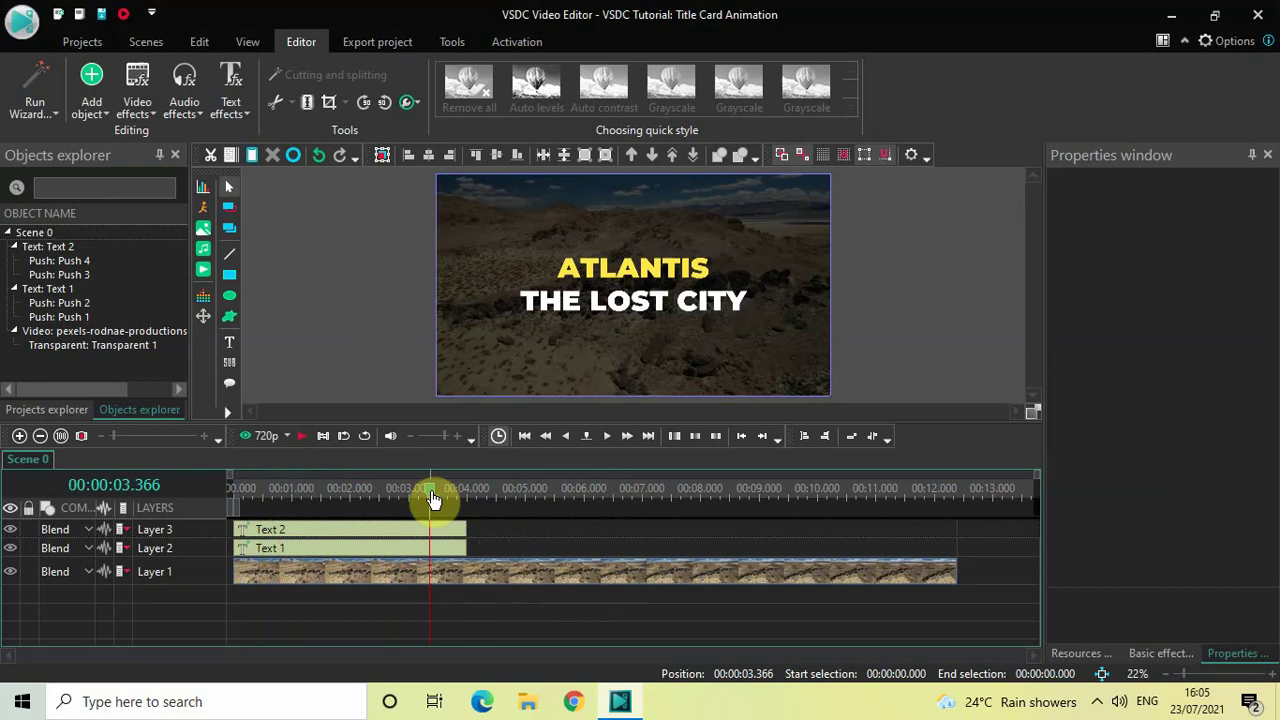
{"action": "key", "text": "space"}
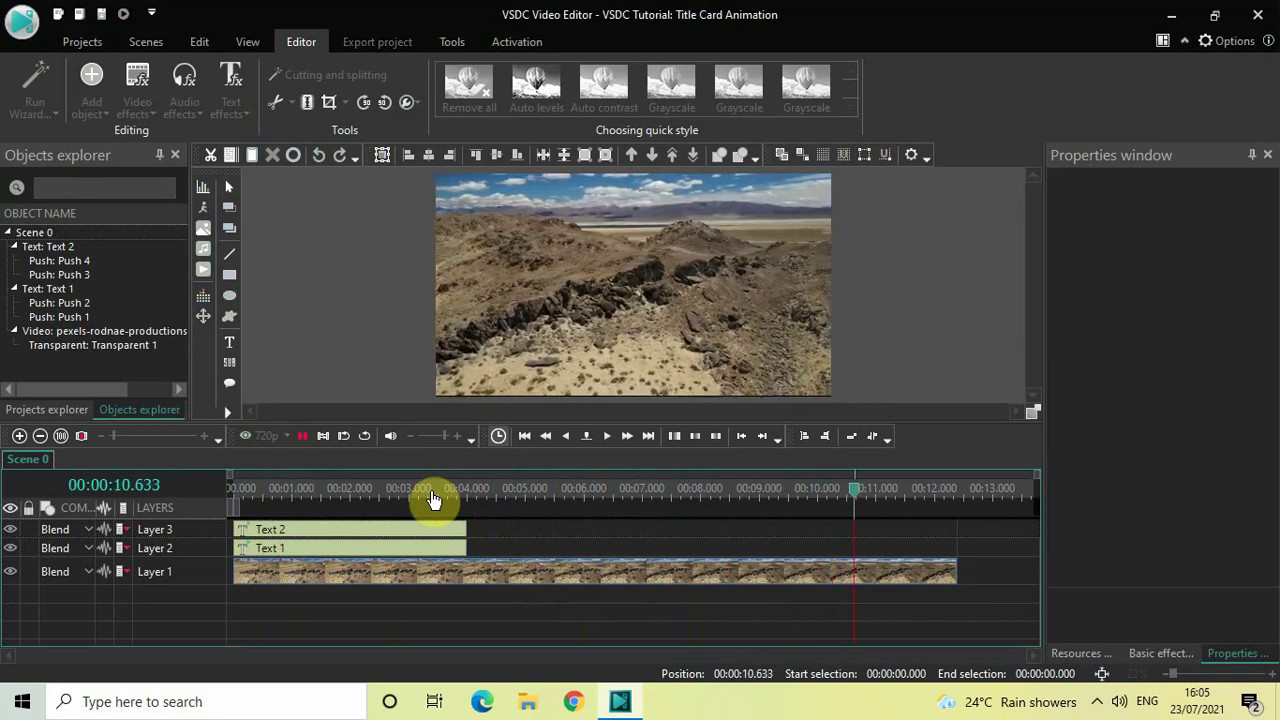
{"action": "key", "text": "space"}
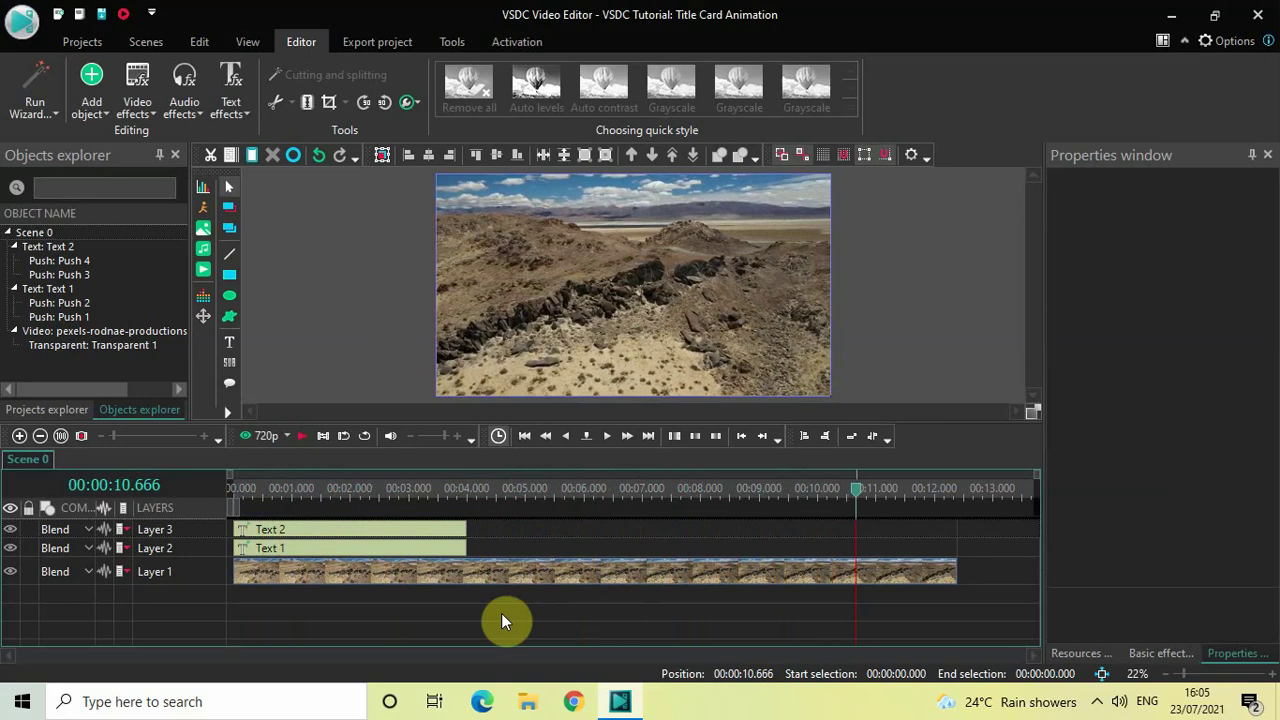
Inside the desert video, add a second custom transparency effect that begins at the 00:00:04.000 mark.
{"action": "double_click", "coordinate": [561, 575]}
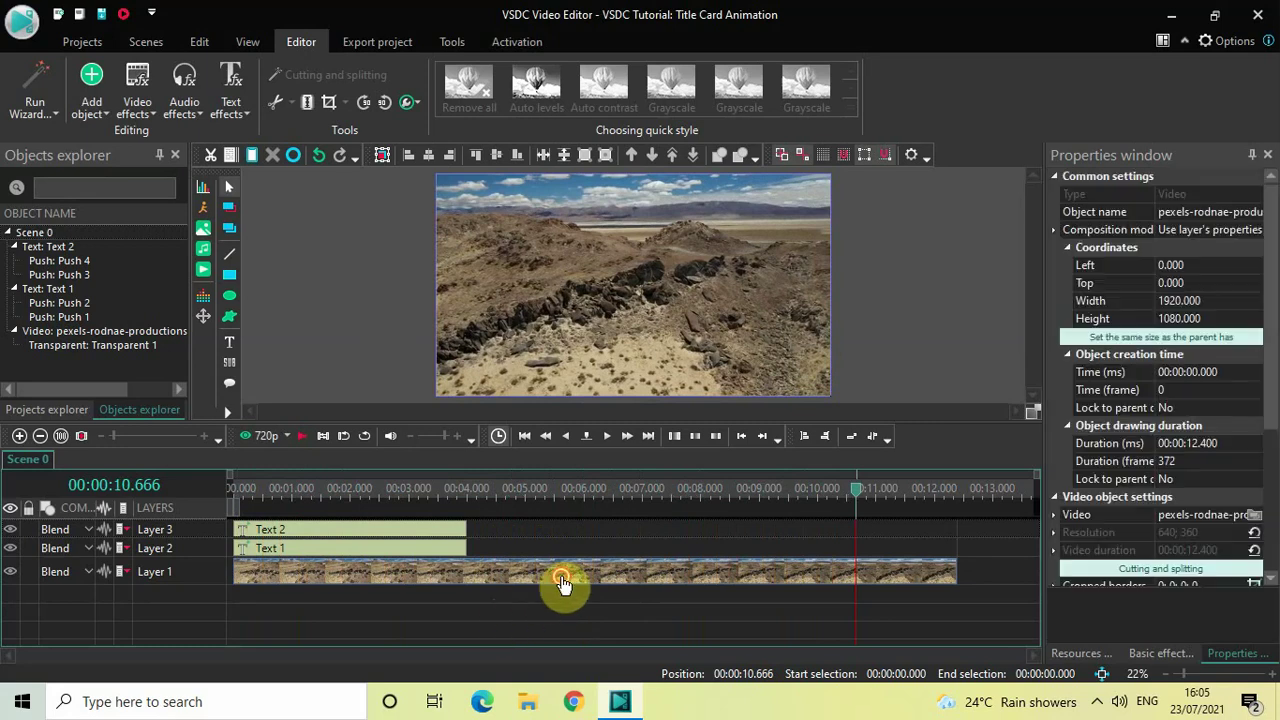
{"action": "left_click", "coordinate": [468, 491]}
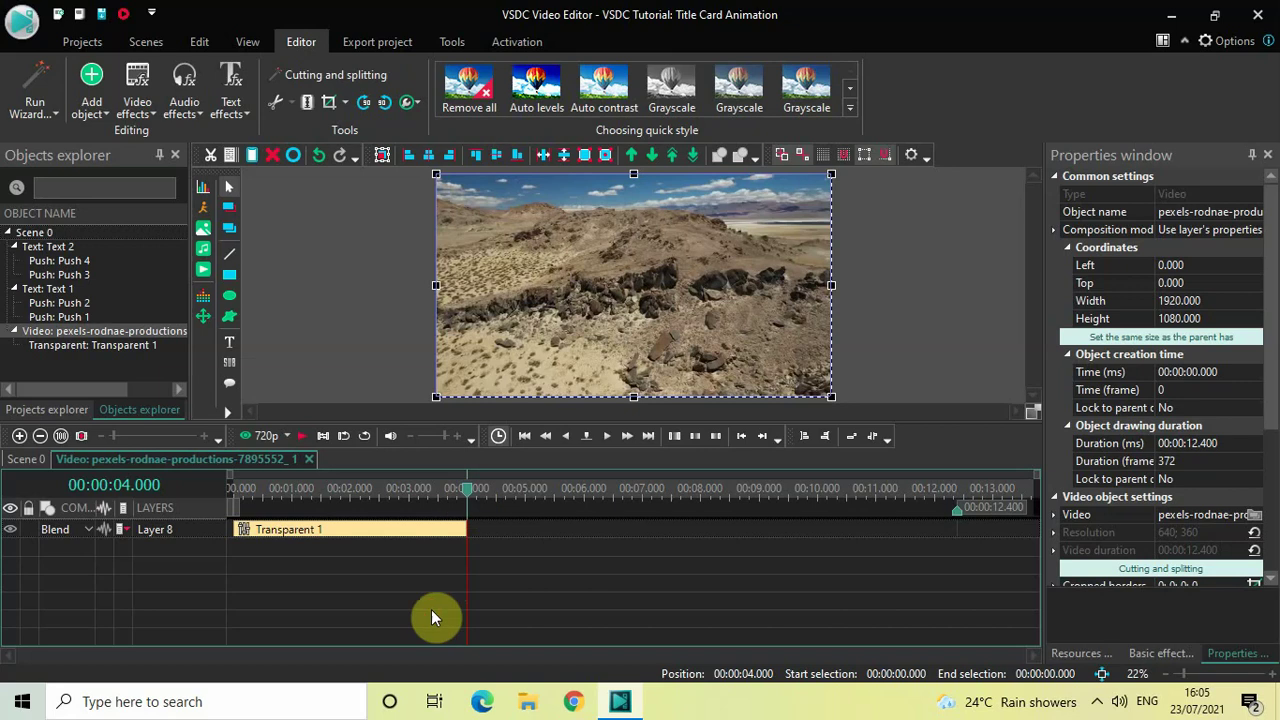
{"action": "left_click", "coordinate": [137, 95]}
{"action": "mouse_move", "coordinate": [183, 221]}
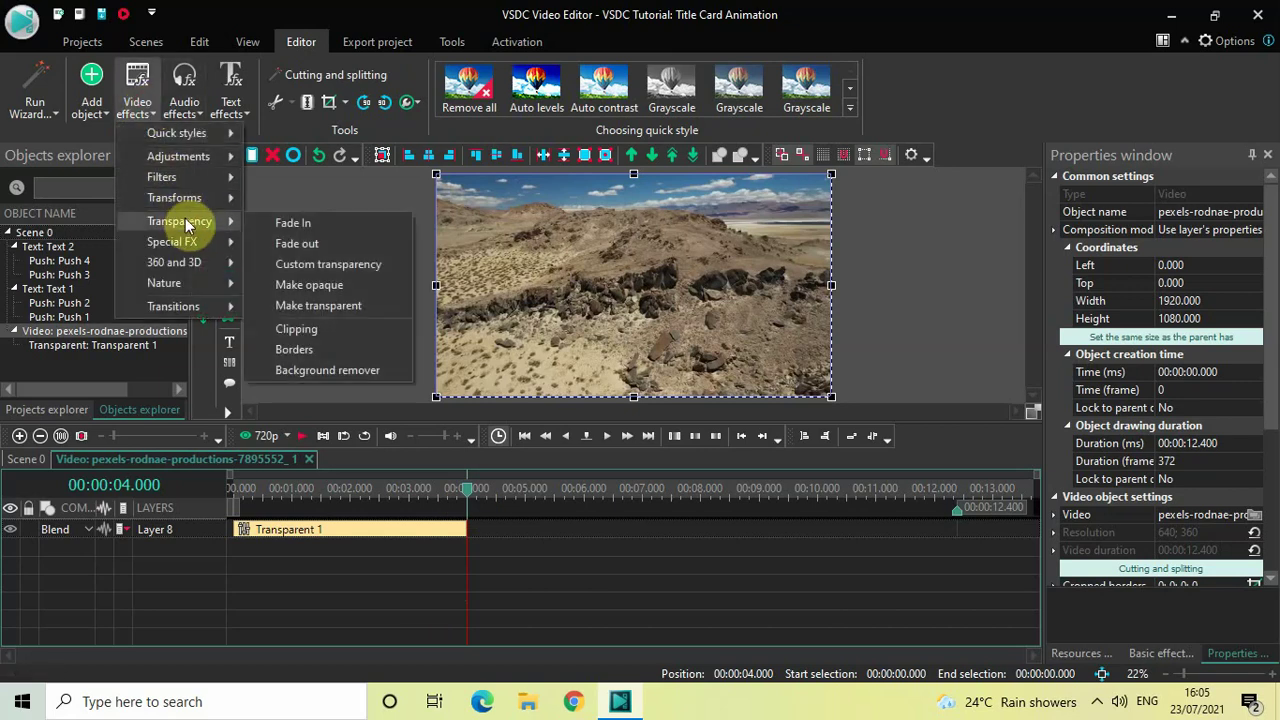
{"action": "left_click", "coordinate": [317, 265]}
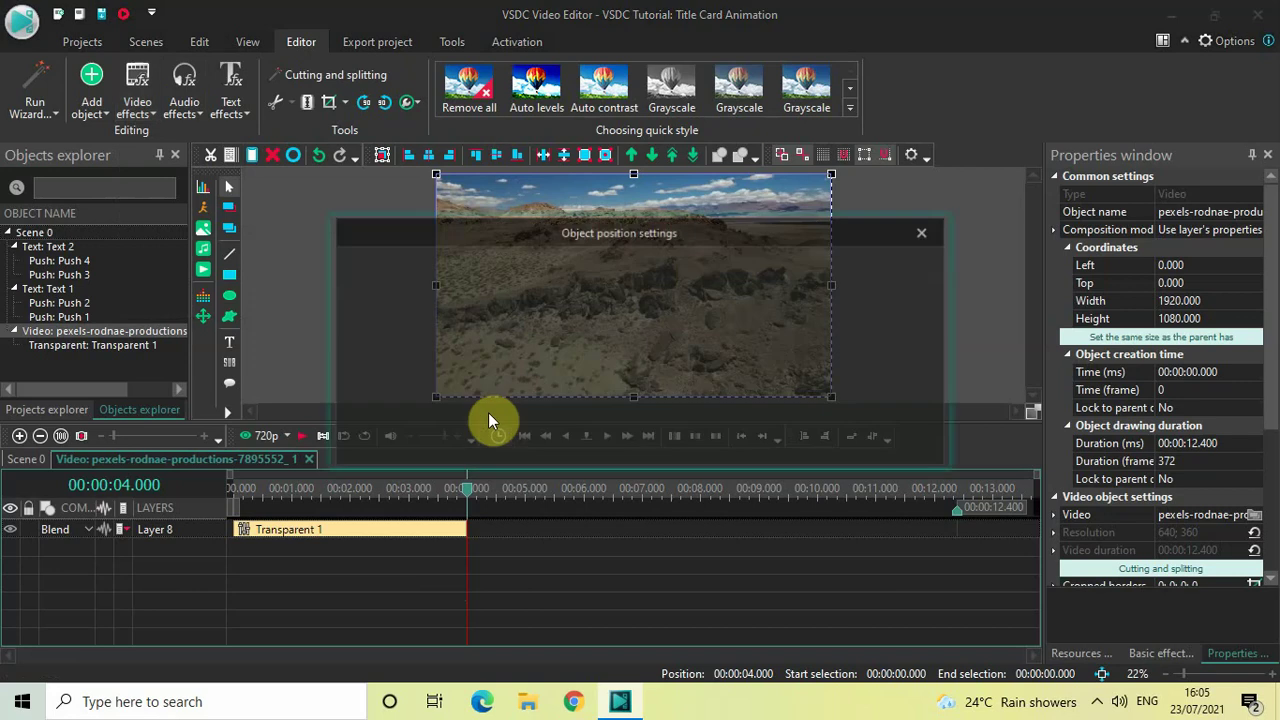
{"action": "left_click", "coordinate": [797, 438]}
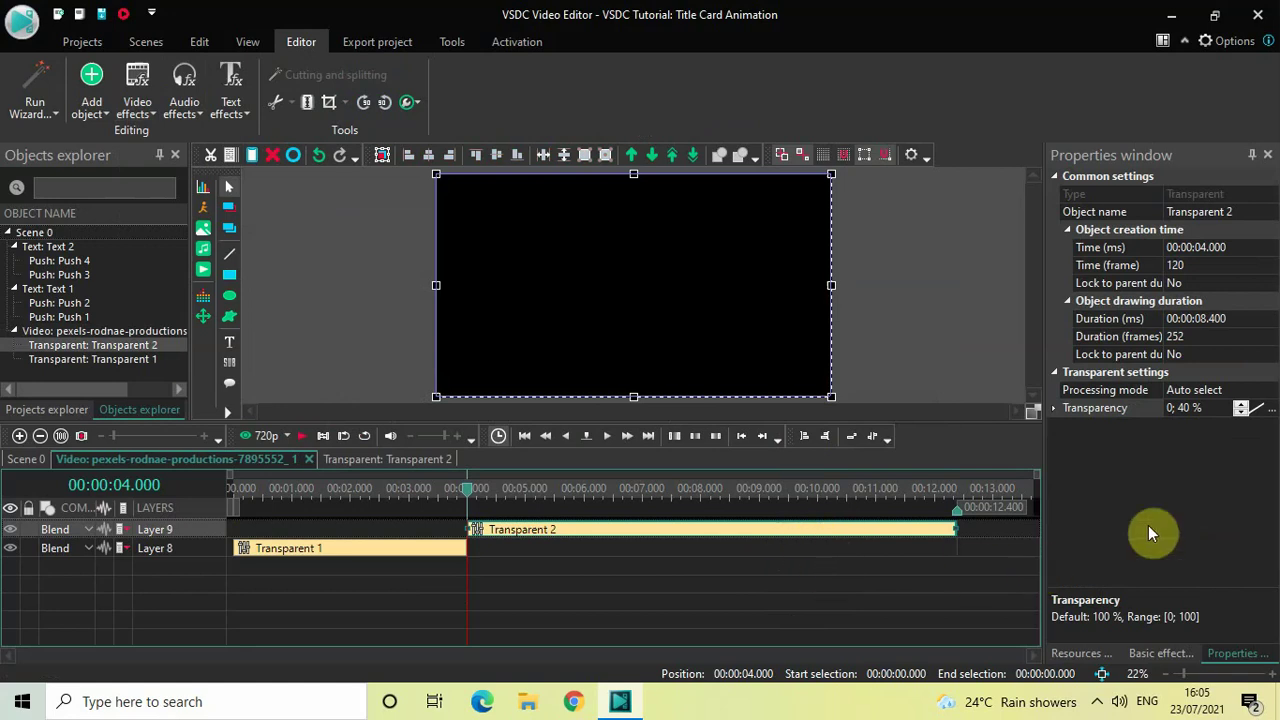
Set the drawing duration of the second transparency effect to 00:00:01.000.
{"action": "left_click", "coordinate": [1250, 318]}
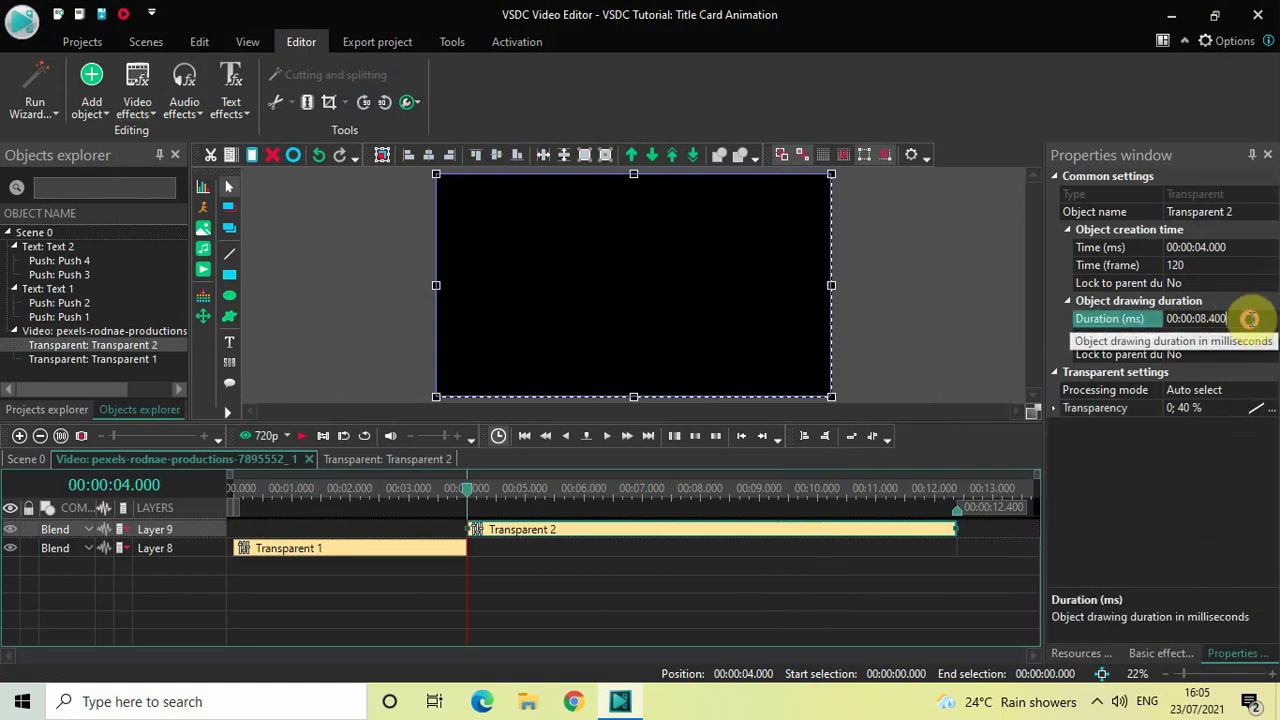
{"action": "key", "text": "BackSpace"}
{"action": "key", "text": "BackSpace"}
{"action": "key", "text": "BackSpace"}
{"action": "key", "text": "BackSpace"}
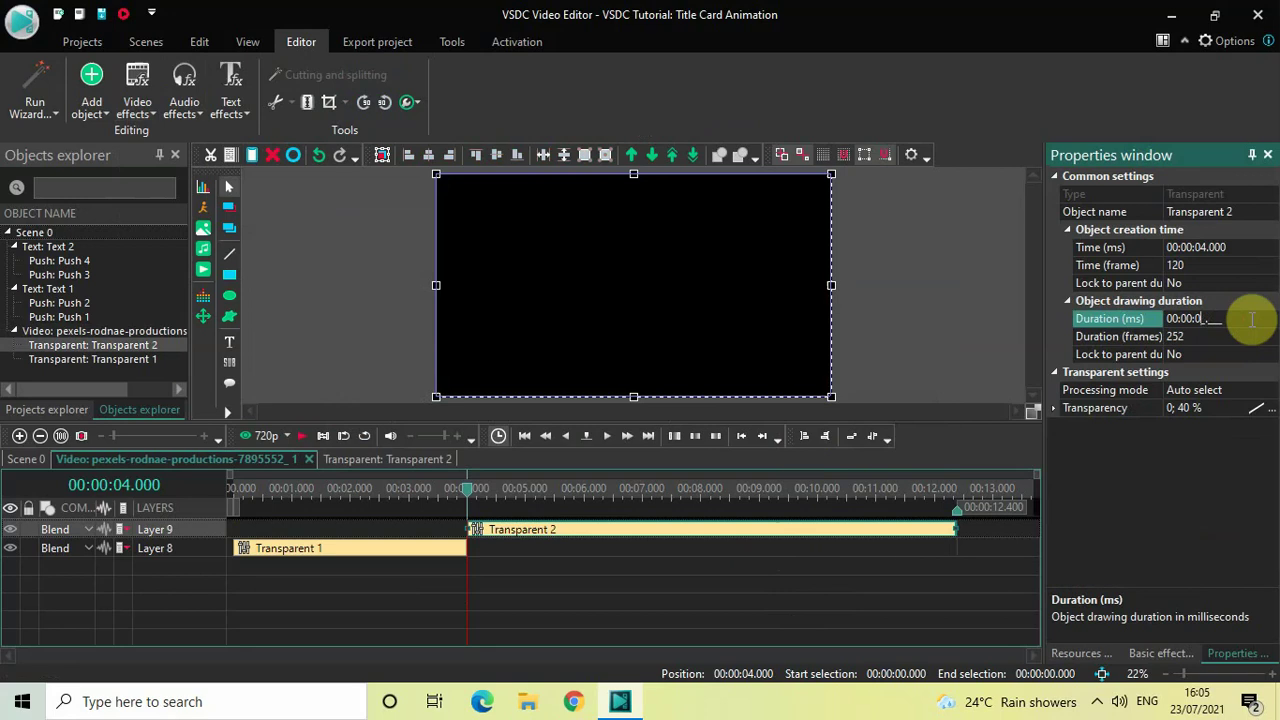
{"action": "type", "text": "1.000"}
{"action": "key", "text": "Return"}
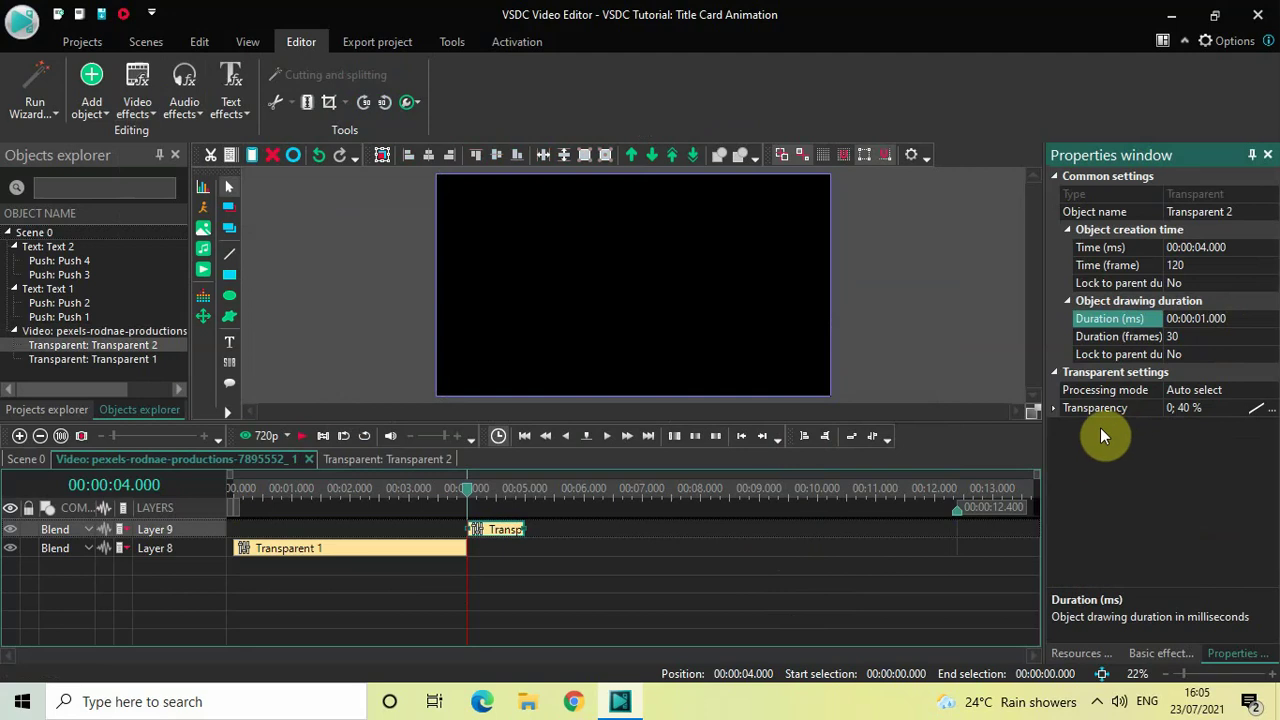
Change the second transparency effect's transparency values to 40; 100 %.
{"action": "left_click", "coordinate": [1214, 406]}
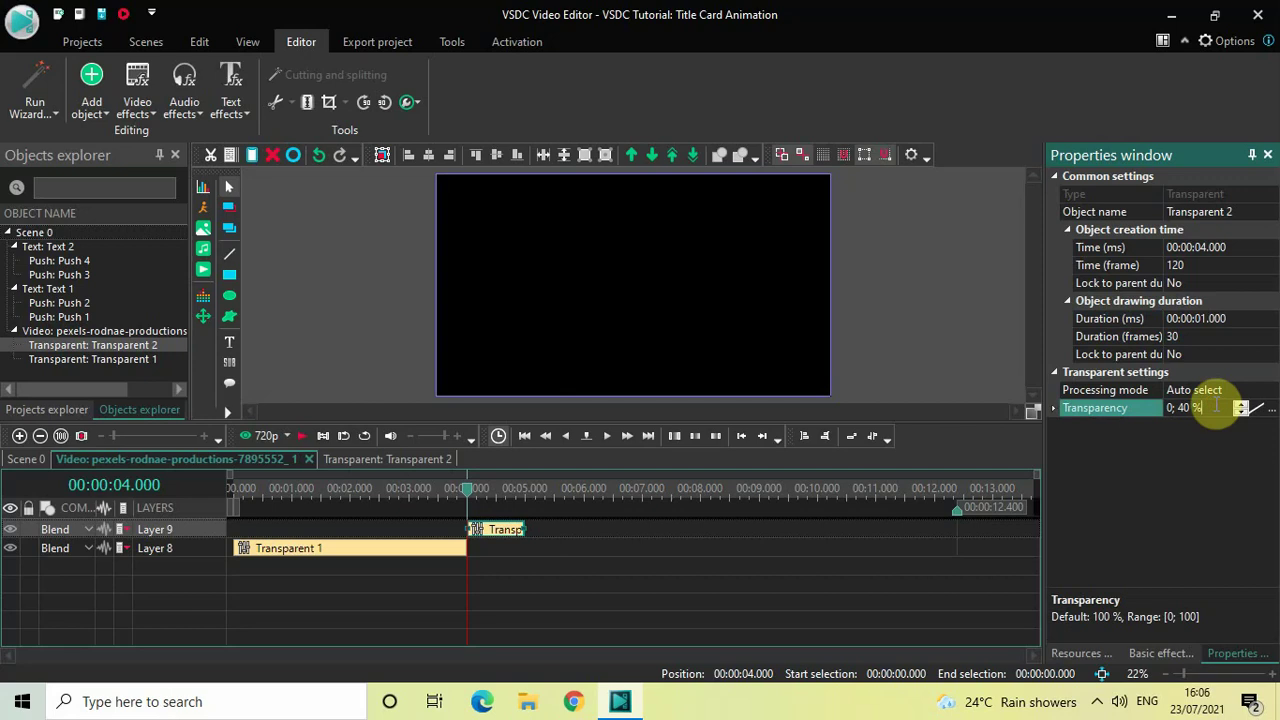
{"action": "key", "text": "ctrl+a"}
{"action": "key", "text": "BackSpace"}
{"action": "type", "text": "40;"}
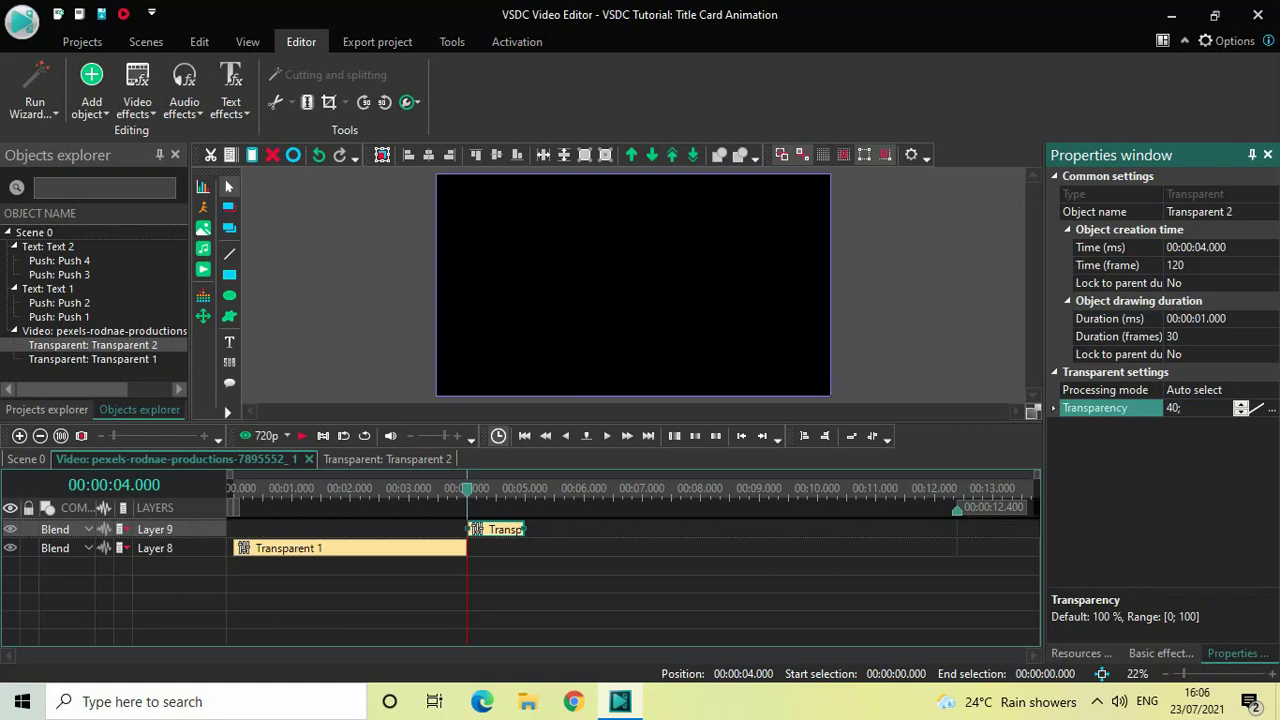
{"action": "type", "text": "100"}
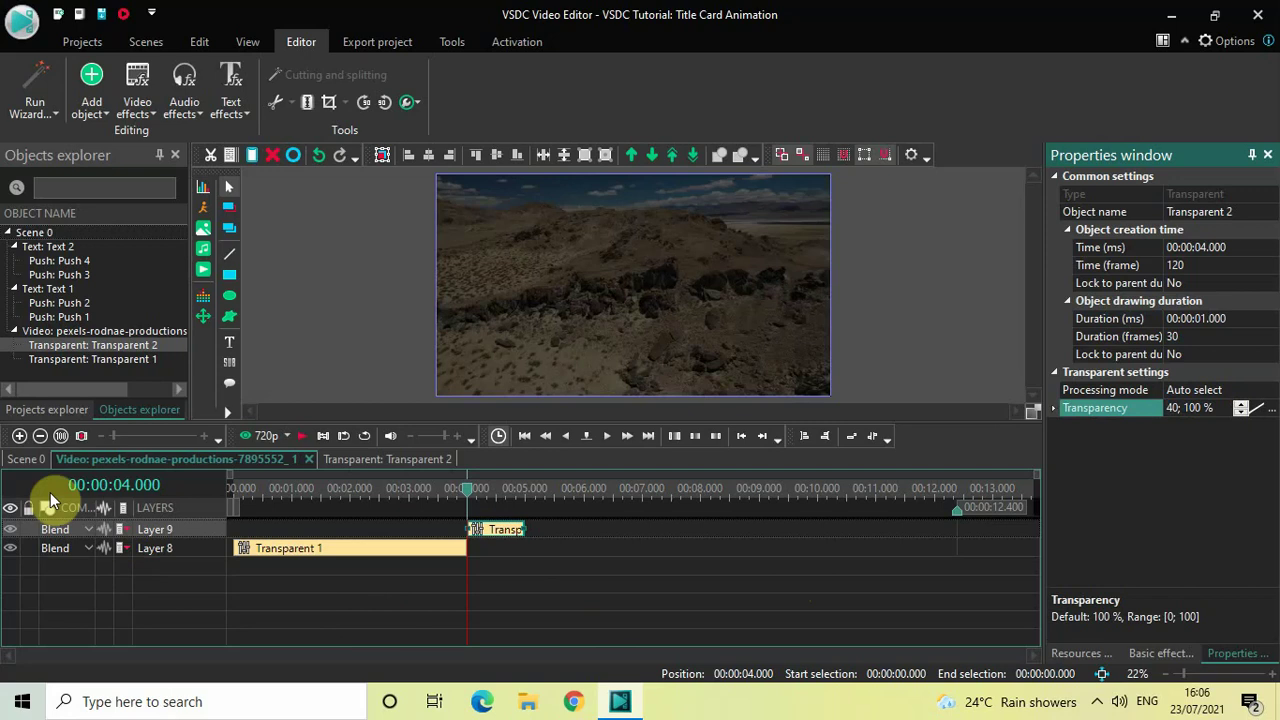
Return to the main scene and play it twice from the start to check the video's brightening after the titles.
{"action": "left_click", "coordinate": [26, 460]}
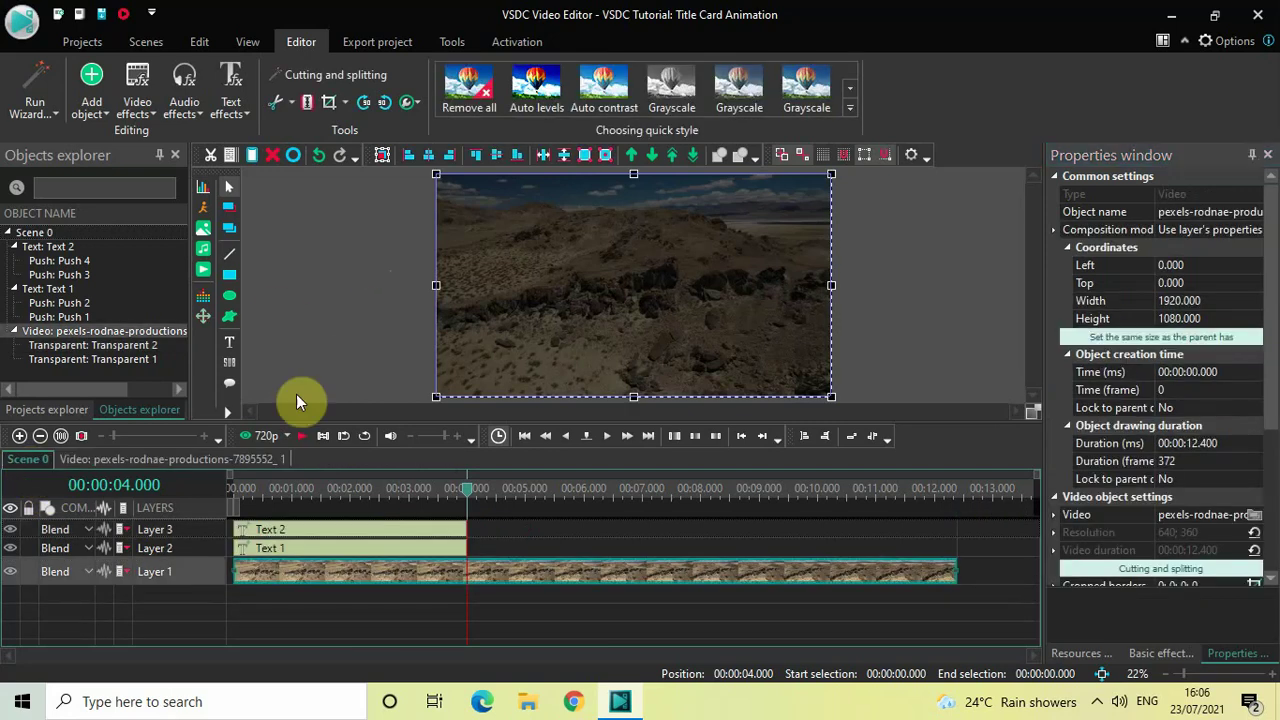
{"action": "left_click", "coordinate": [232, 492]}
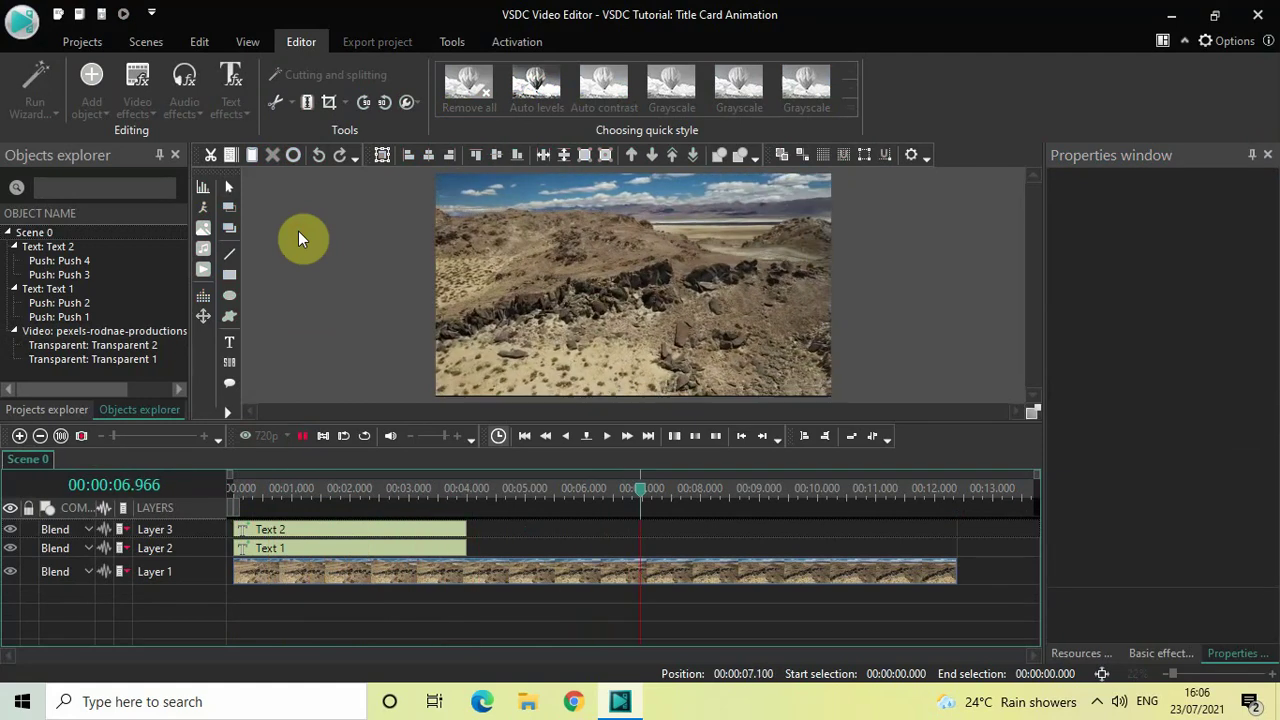
{"action": "left_click", "coordinate": [231, 491]}
{"action": "key", "text": "space"}
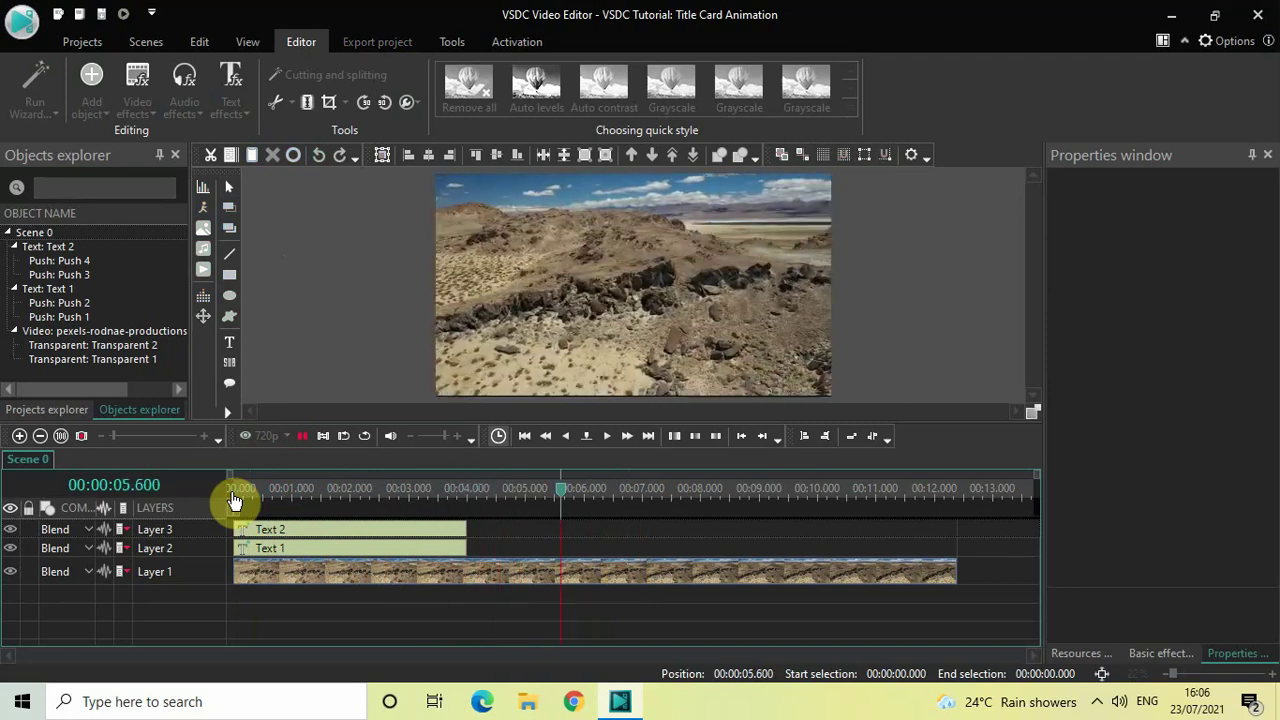
{"action": "key", "text": "space"}
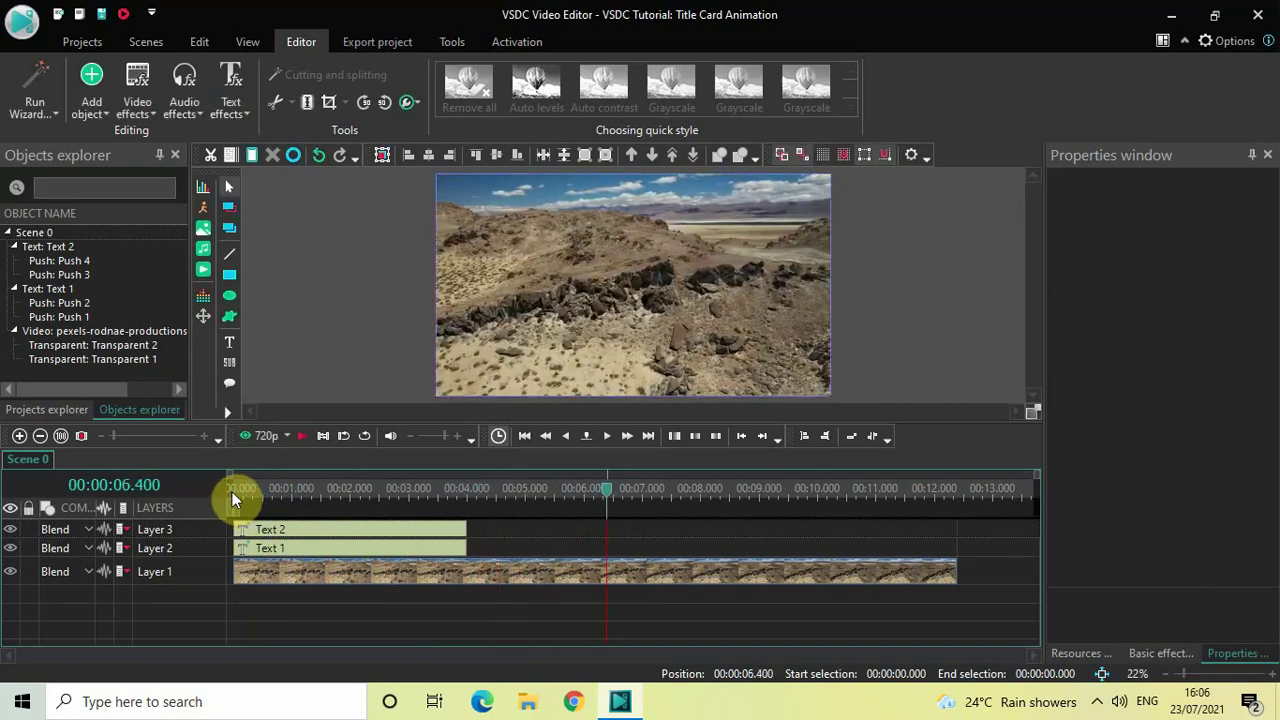